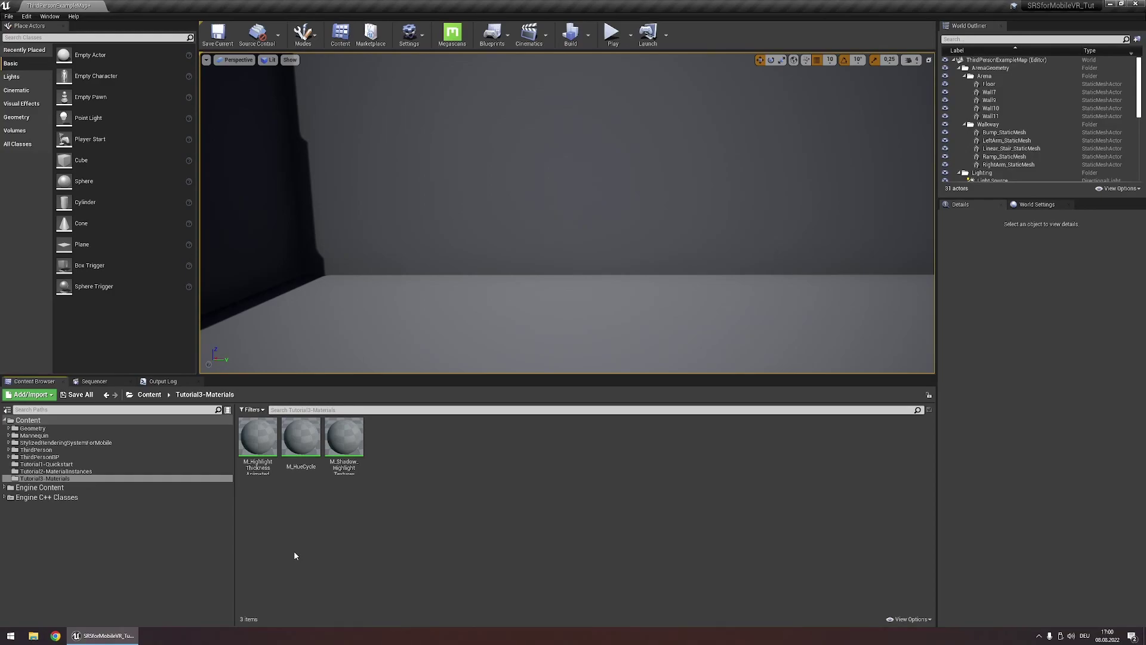
- Open the M_HueCycle material and set its shading model to Unlit
{"action": "double_click", "coordinate": [319, 462]}
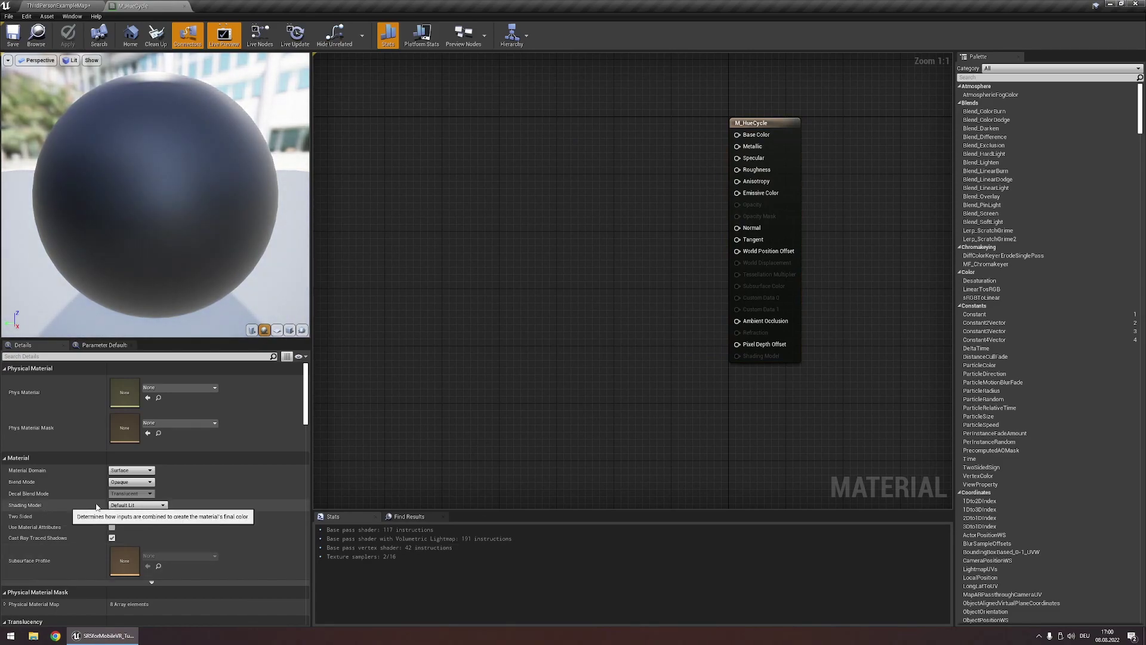
{"action": "left_click", "coordinate": [137, 505]}
{"action": "left_click", "coordinate": [122, 514]}
- Add an MF_OpaqueMaterialAttributes_SRS node and connect its Emissive Color output to the material's Emissive Color input
{"action": "right_click", "coordinate": [559, 242]}
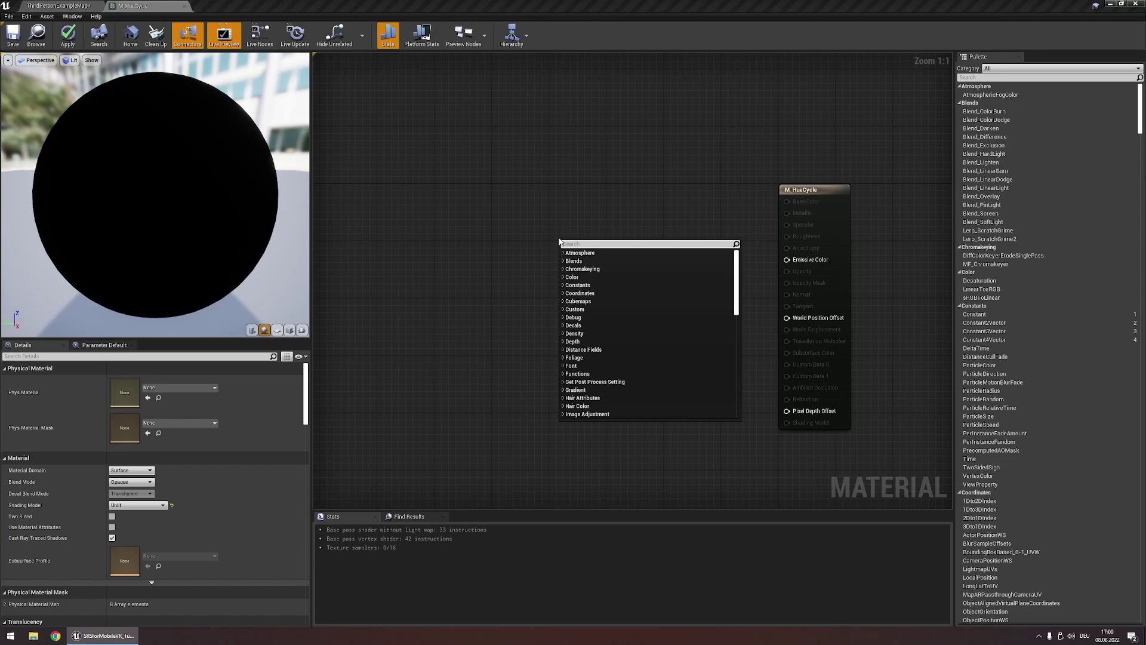
{"action": "type", "text": "opaque"}
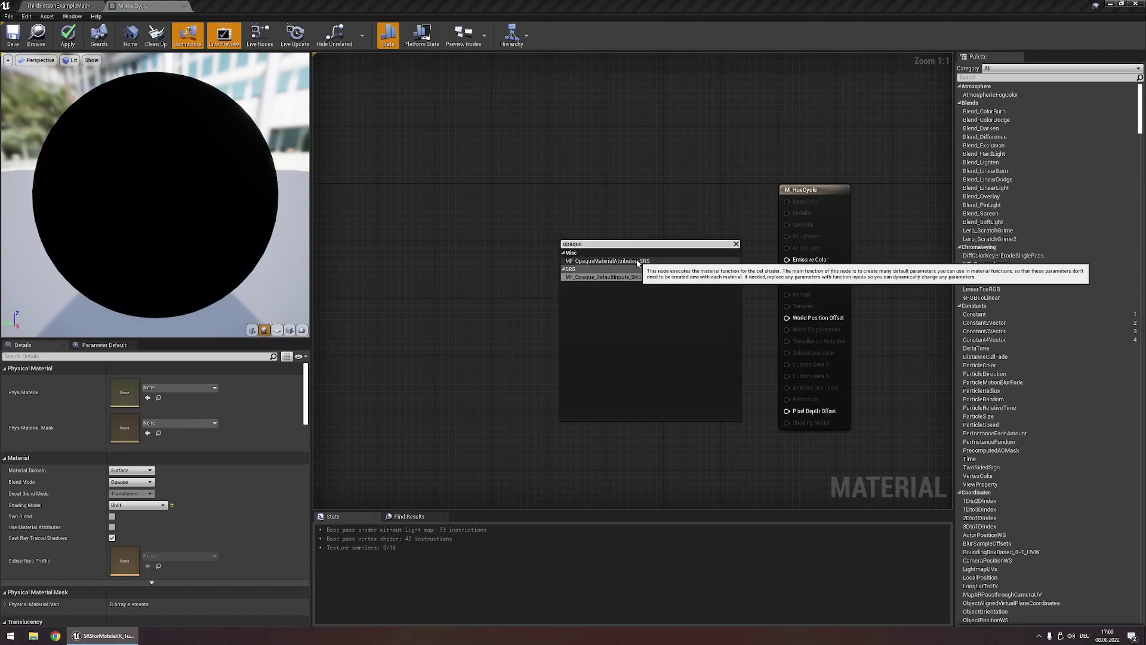
{"action": "left_click", "coordinate": [615, 261]}
{"action": "left_click_drag", "start_coordinate": [717, 268], "coordinate": [719, 243]}
{"action": "left_click", "coordinate": [686, 228]}
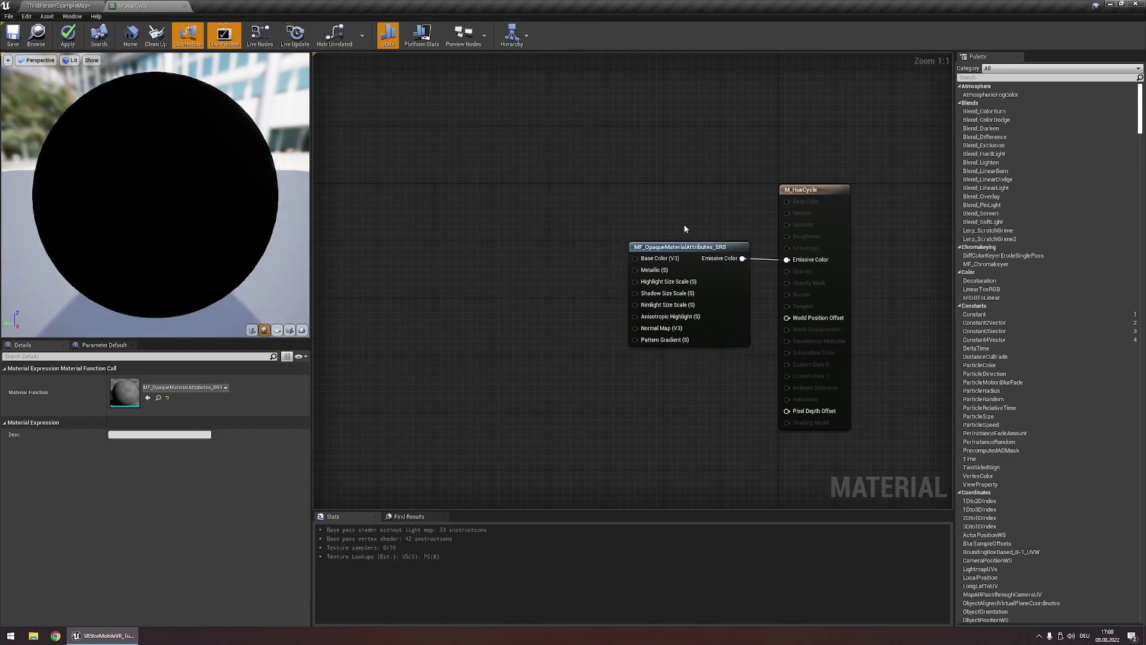
- Add a three-component vector constant to the graph and set its R value to 1 for pure red
{"action": "right_click_drag", "start_coordinate": [585, 245], "coordinate": [670, 259]}
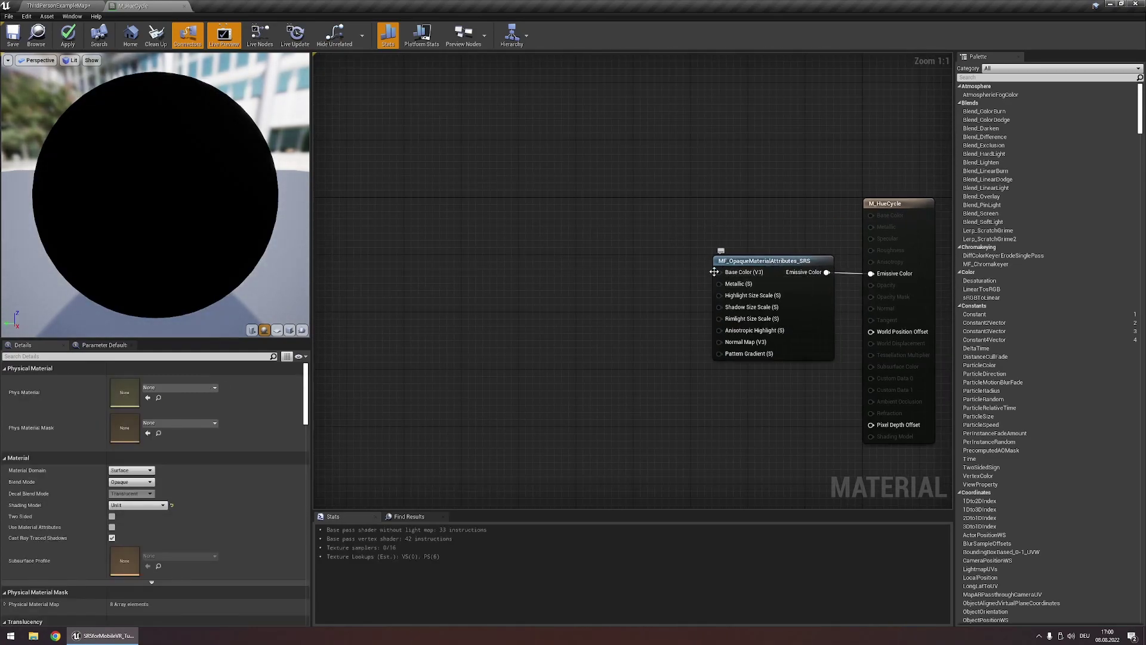
{"action": "right_click_drag", "start_coordinate": [553, 230], "coordinate": [571, 268]}
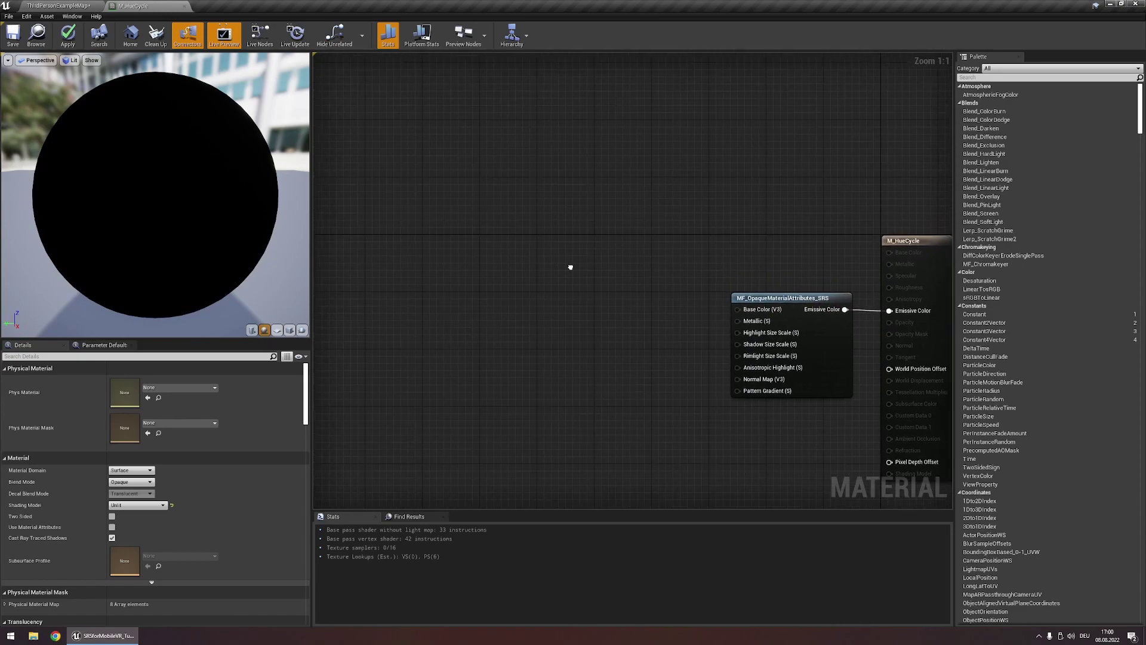
{"action": "left_click", "coordinate": [558, 199]}
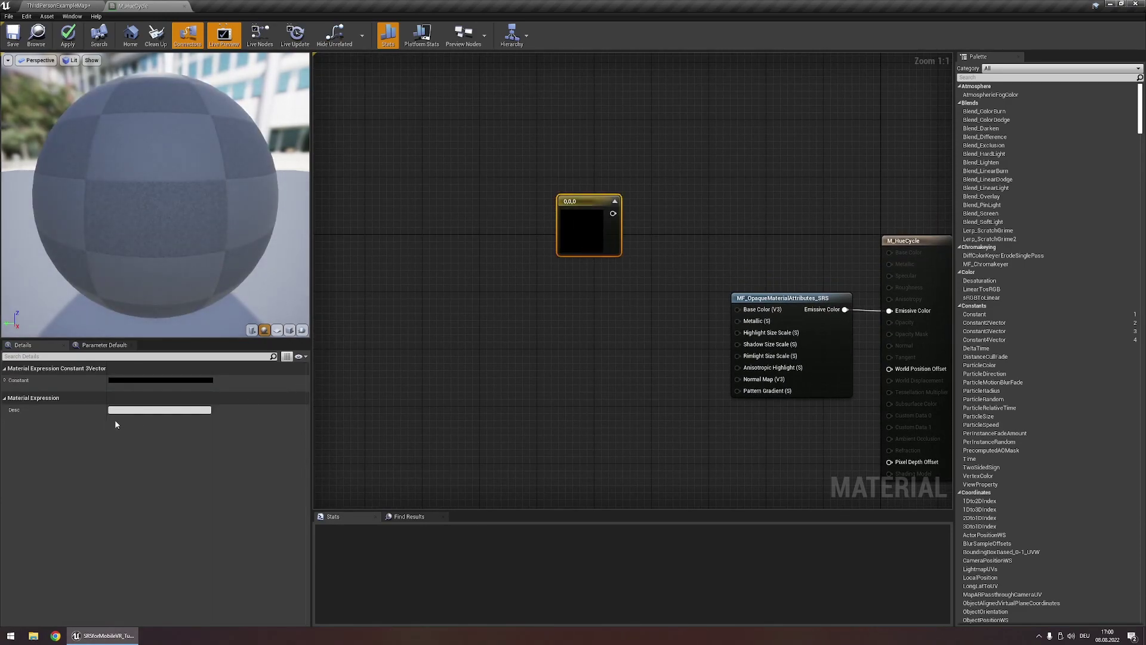
{"action": "left_click", "coordinate": [121, 391]}
{"action": "type", "text": "1"}
- Create a HueShift node from the red constant's output
{"action": "mouse_move", "coordinate": [565, 224]}
{"action": "left_mouse_down"}
{"action": "mouse_move", "coordinate": [437, 235]}
{"action": "mouse_move", "coordinate": [561, 224]}
{"action": "mouse_move", "coordinate": [572, 212]}
{"action": "left_mouse_up"}
{"action": "type", "text": "hue"}
{"action": "key", "text": "Return"}
{"action": "left_click", "coordinate": [529, 200]}
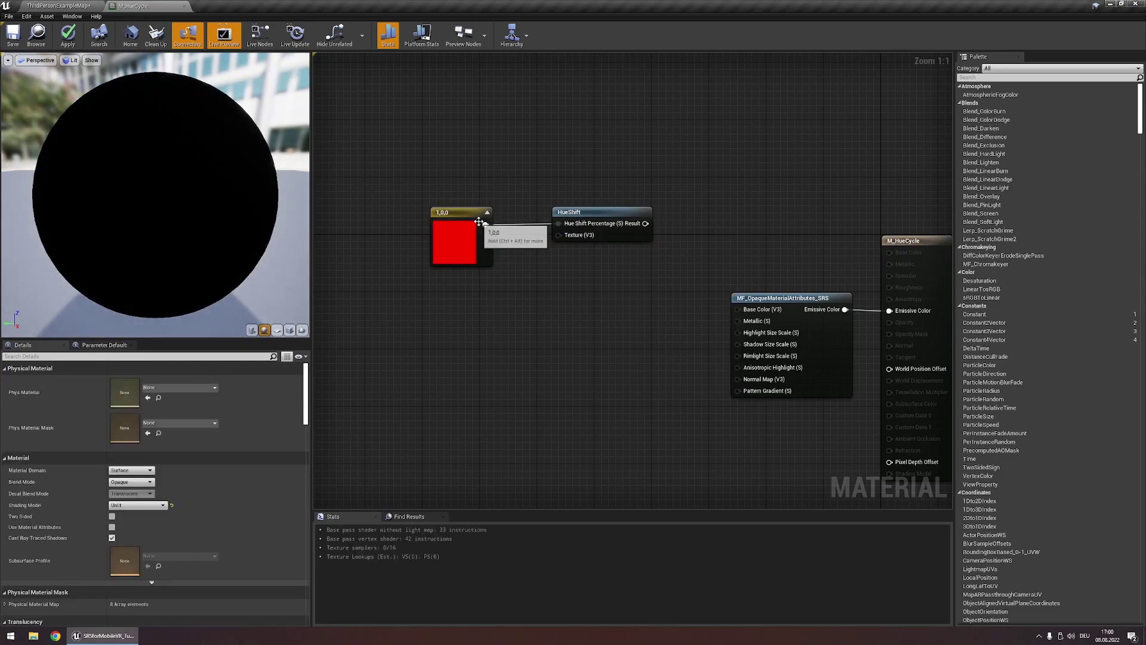
- Rewire the red constant from Hue Shift Percentage to HueShift's Texture input, and connect the Result to the SRS attributes node's Base Color
{"action": "left_click_drag", "start_coordinate": [491, 228], "coordinate": [521, 264]}
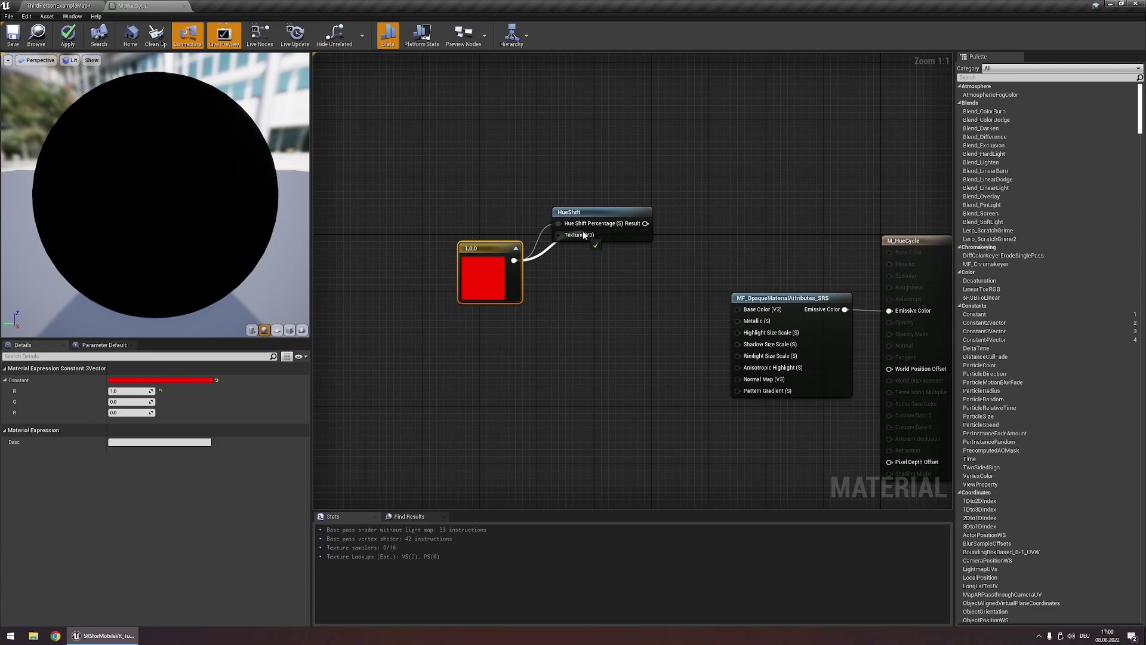
{"action": "left_click_drag", "start_coordinate": [584, 236], "coordinate": [576, 235]}
{"action": "left_click", "coordinate": [570, 221]}
{"action": "left_click", "coordinate": [558, 223], "text": "alt"}
{"action": "left_click", "coordinate": [529, 221]}
{"action": "left_click_drag", "start_coordinate": [645, 224], "coordinate": [738, 310]}
- Add a Time node beside the HueShift node
{"action": "right_click_drag", "start_coordinate": [342, 209], "coordinate": [388, 242]}
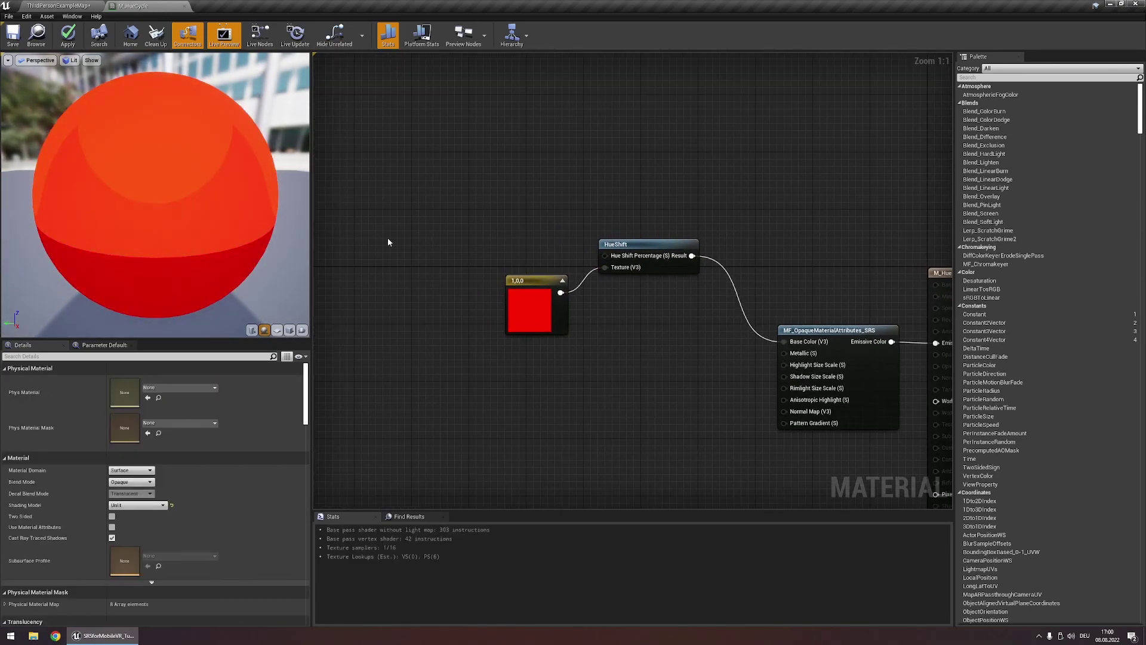
{"action": "right_click_drag", "start_coordinate": [566, 251], "coordinate": [586, 291]}
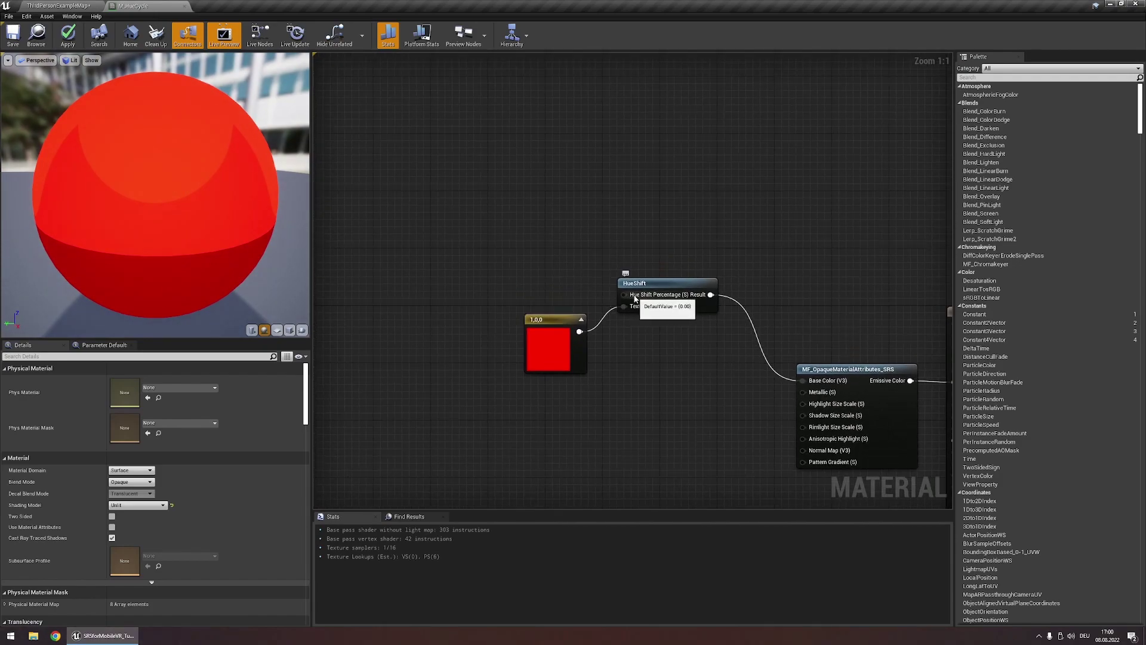
{"action": "right_click_drag", "start_coordinate": [478, 200], "coordinate": [503, 223]}
{"action": "right_click", "coordinate": [503, 222]}
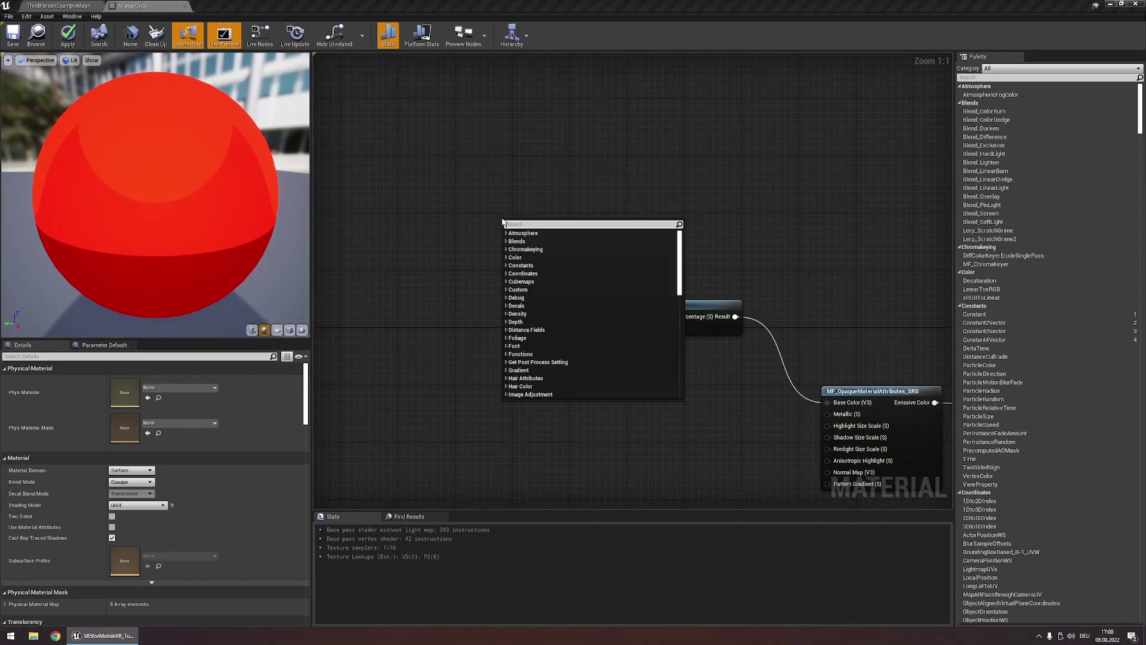
{"action": "type", "text": "time"}
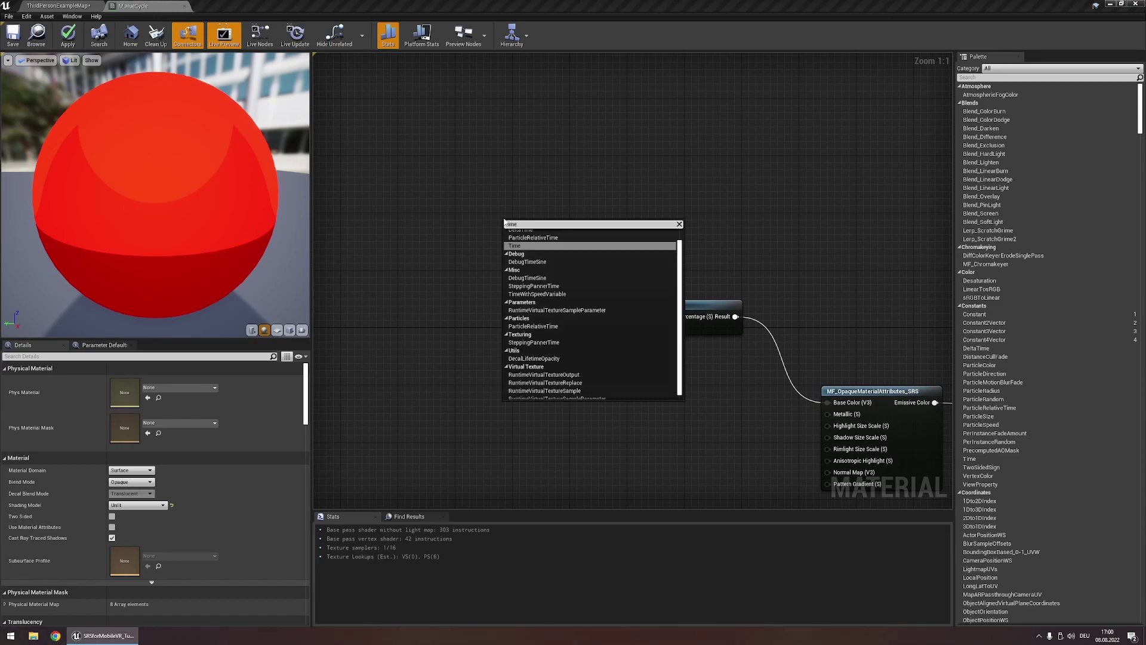
{"action": "left_click", "coordinate": [525, 245]}
- Feed the Time output through a new Frac node into HueShift's Hue Shift Percentage input and tidy the node placement
{"action": "left_click_drag", "start_coordinate": [526, 233], "coordinate": [488, 275]}
{"action": "type", "text": "frac"}
{"action": "key", "text": "Return"}
{"action": "left_click_drag", "start_coordinate": [499, 281], "coordinate": [648, 316]}
{"action": "left_click", "coordinate": [626, 303]}
{"action": "left_click_drag", "start_coordinate": [447, 258], "coordinate": [513, 294]}
{"action": "left_click", "coordinate": [517, 254]}
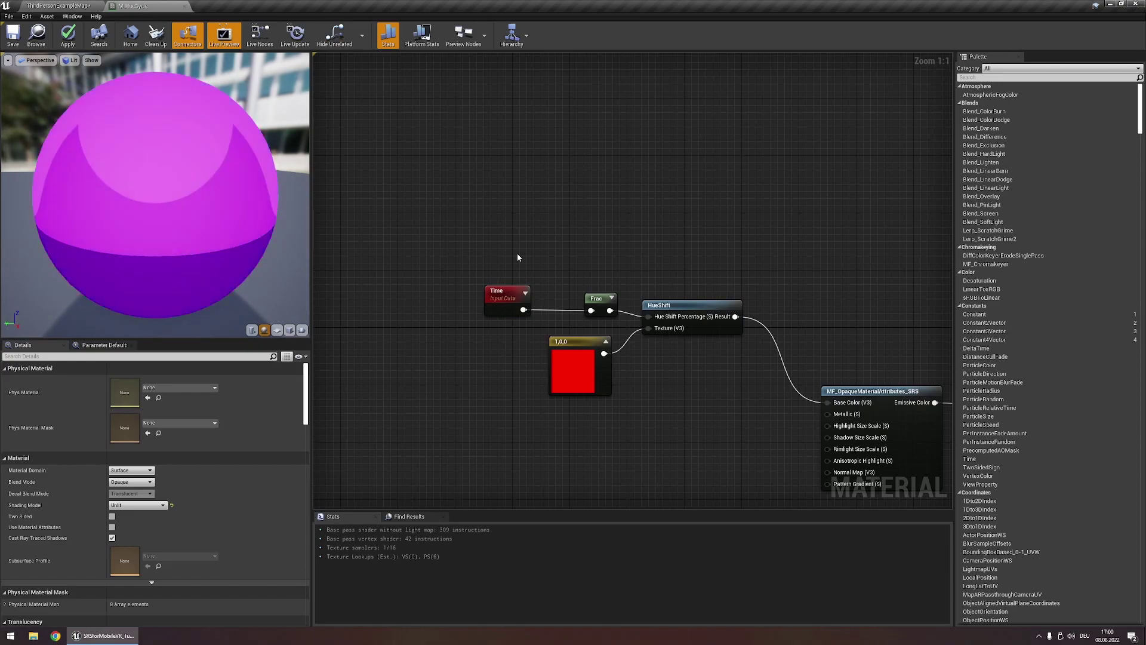
- Insert a Multiply node between Time and Frac and set its B constant to 0.2
{"action": "left_click_drag", "start_coordinate": [501, 294], "coordinate": [591, 310]}
{"action": "left_click", "coordinate": [474, 275]}
{"action": "key", "text": "m"}
{"action": "left_click", "coordinate": [445, 284]}
{"action": "left_click", "coordinate": [129, 390]}
{"action": "type", "text": "0,2"}
{"action": "key", "text": "Return"}
{"action": "left_click", "coordinate": [466, 245]}
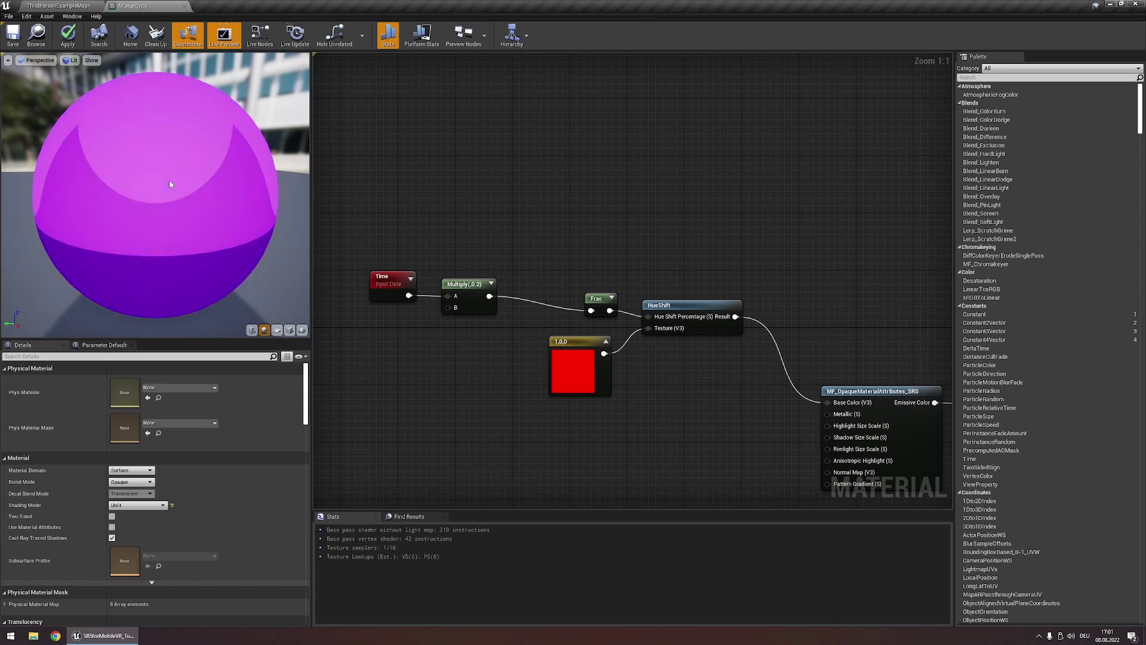
- Add an MF_Opaque_DefaultInputs_SRS node and connect all its outputs except Base Color to the matching inputs of MF_OpaqueMaterialAttributes_SRS
{"action": "scroll", "coordinate": [678, 210], "scroll_direction": "down", "scroll_amount": 1}
{"action": "right_click_drag", "start_coordinate": [614, 184], "coordinate": [594, 164]}
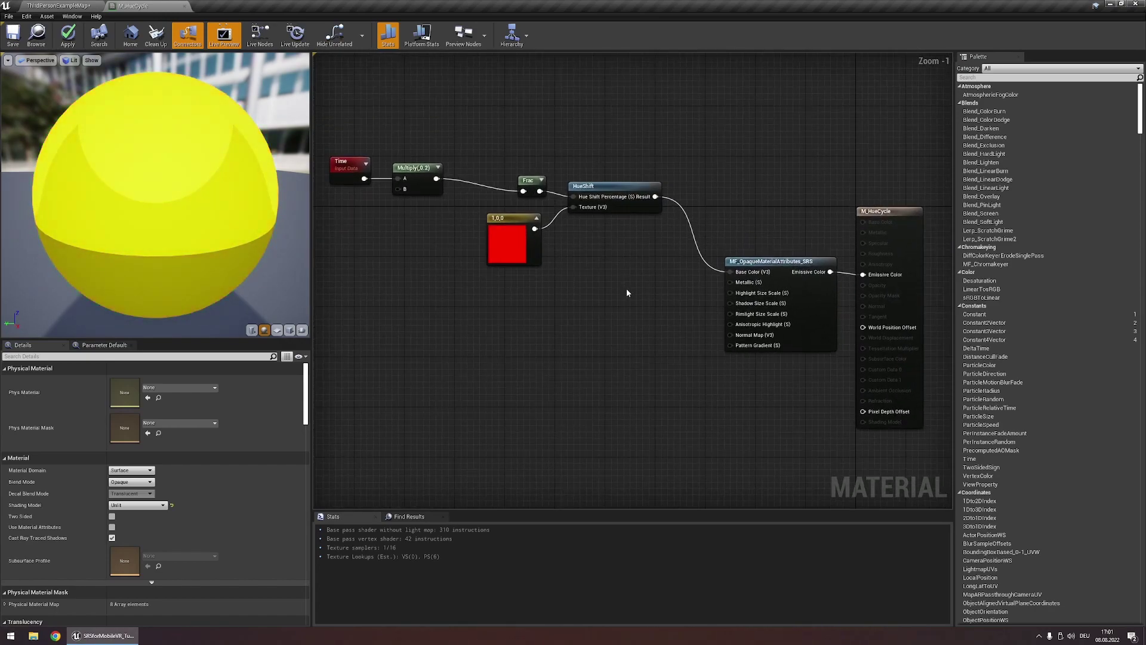
{"action": "right_click_drag", "start_coordinate": [739, 338], "coordinate": [751, 363]}
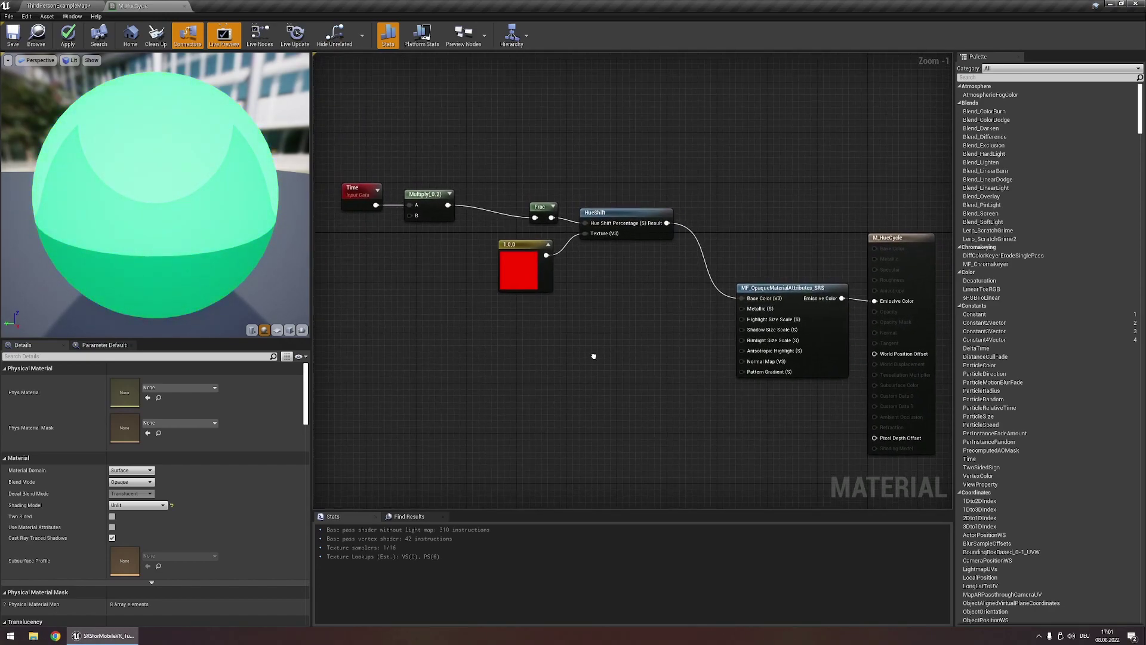
{"action": "right_click", "coordinate": [548, 346]}
{"action": "type", "text": "opaque"}
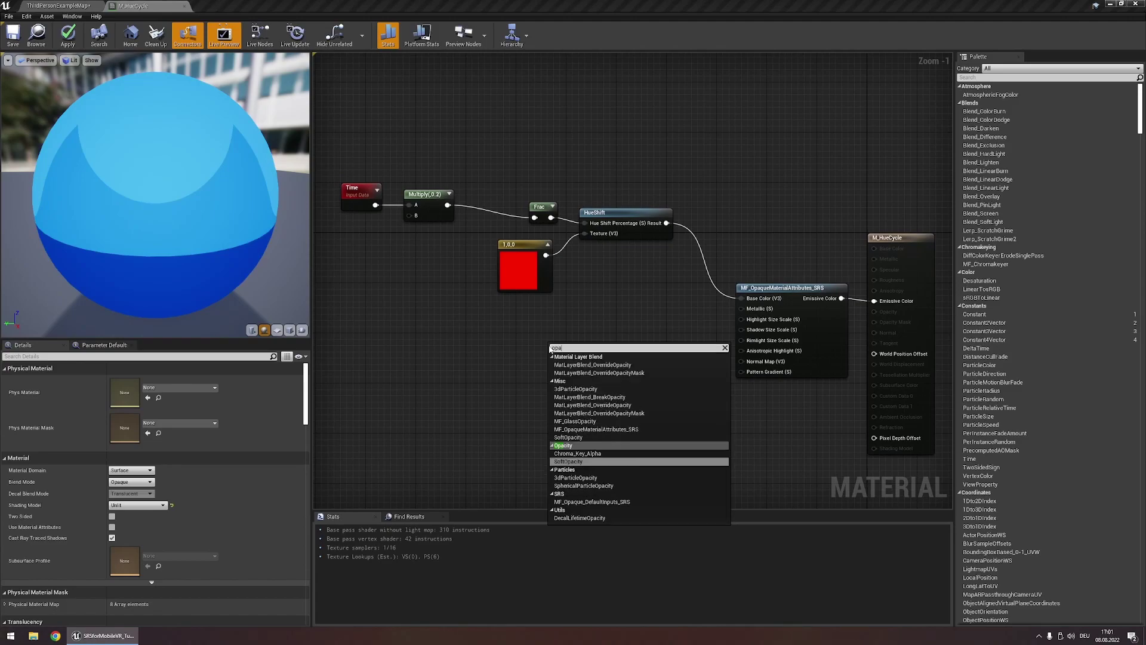
{"action": "key", "text": "Return"}
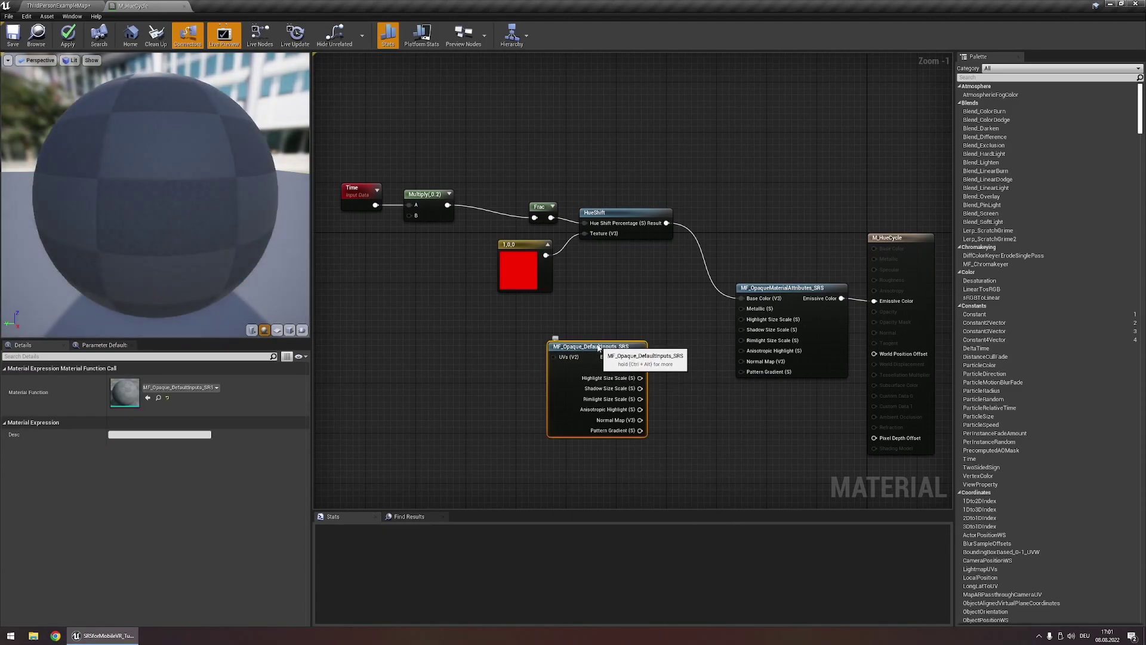
{"action": "left_click_drag", "start_coordinate": [560, 347], "coordinate": [616, 307]}
{"action": "left_click_drag", "start_coordinate": [682, 330], "coordinate": [752, 374]}
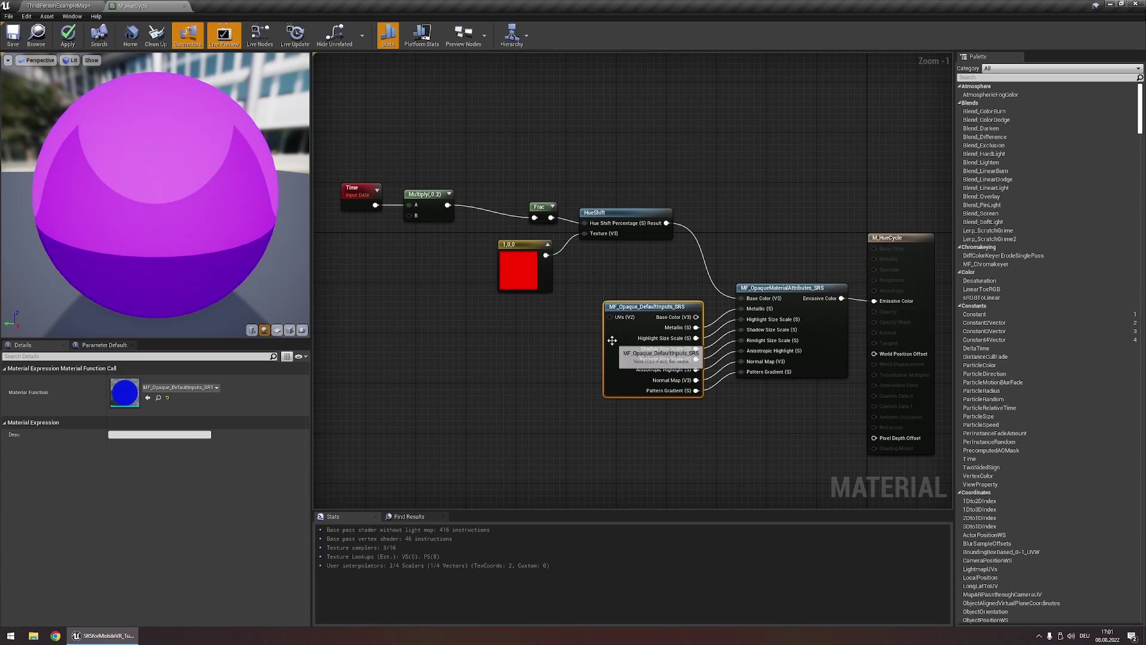
- Create an MF_DefaultUVs_SRS node feeding the UVs input of MF_Opaque_DefaultInputs_SRS
{"action": "left_click_drag", "start_coordinate": [611, 317], "coordinate": [557, 314]}
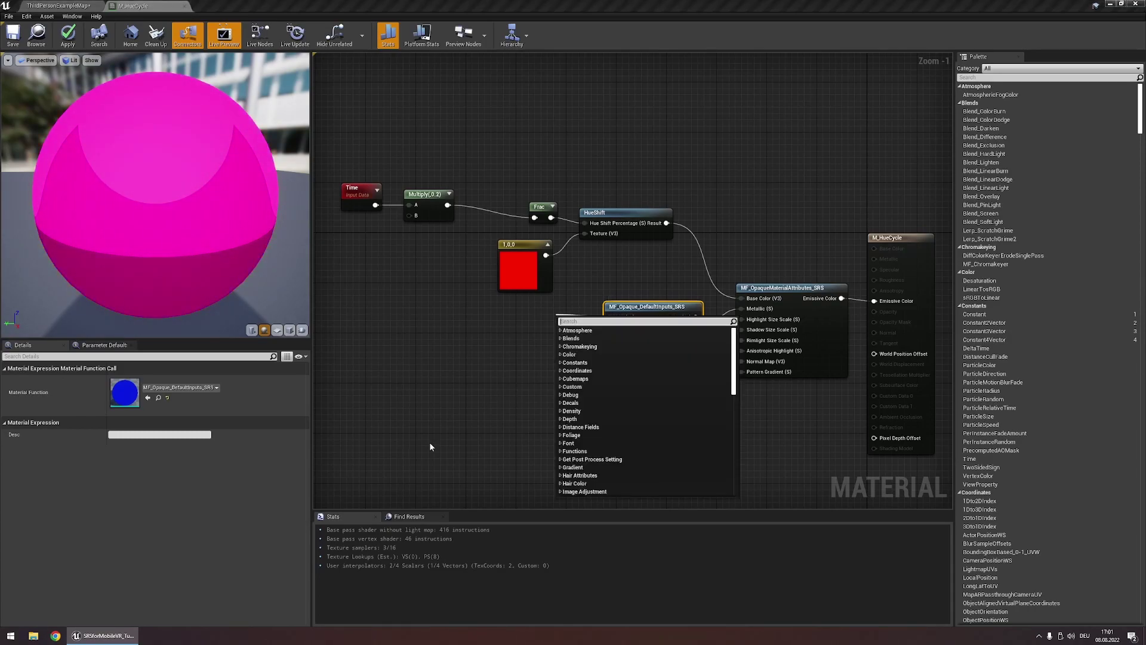
{"action": "type", "text": "texture"}
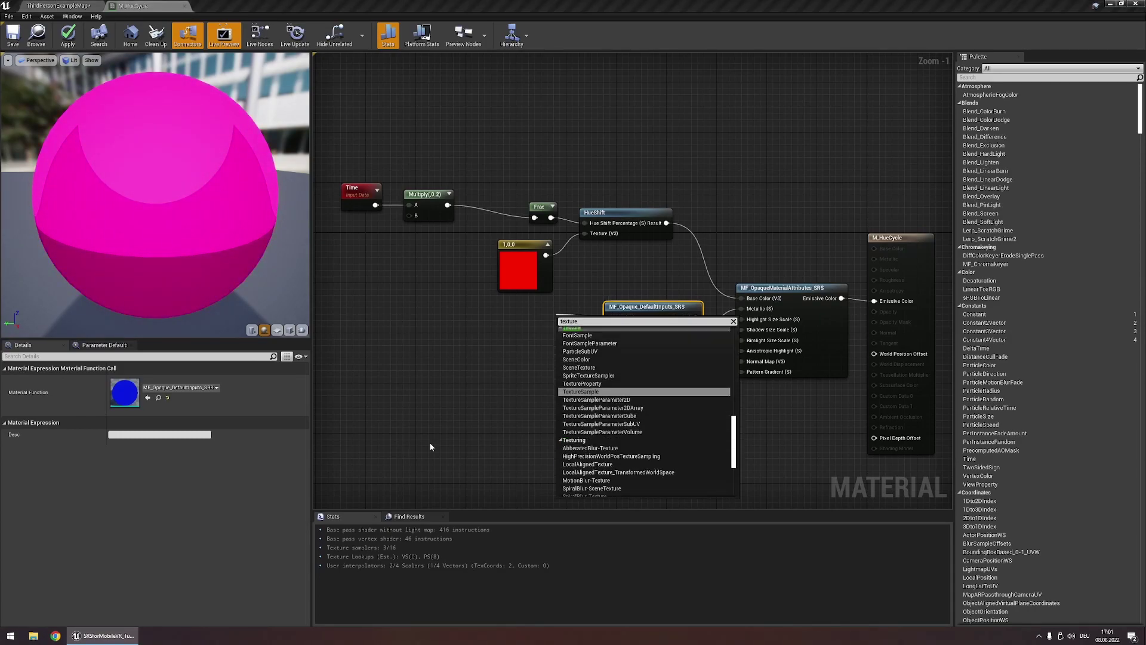
{"action": "key", "text": "ctrl+a"}
{"action": "key", "text": "BackSpace"}
{"action": "type", "text": "default"}
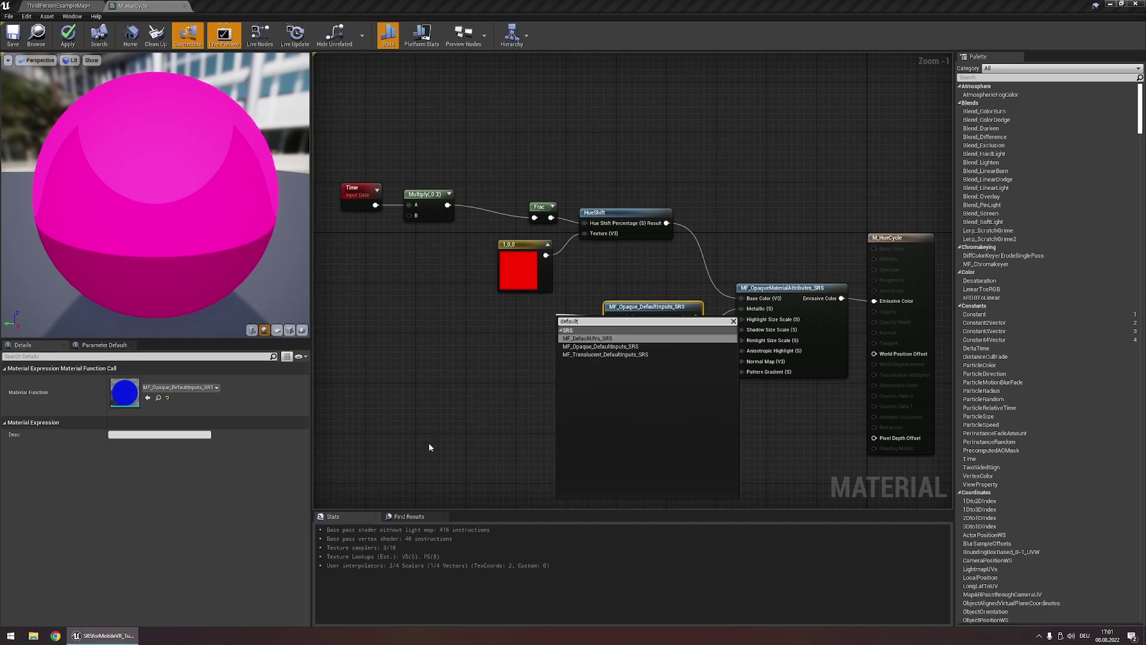
{"action": "key", "text": "Return"}
{"action": "left_click_drag", "start_coordinate": [582, 332], "coordinate": [547, 318]}
{"action": "left_click", "coordinate": [425, 377]}
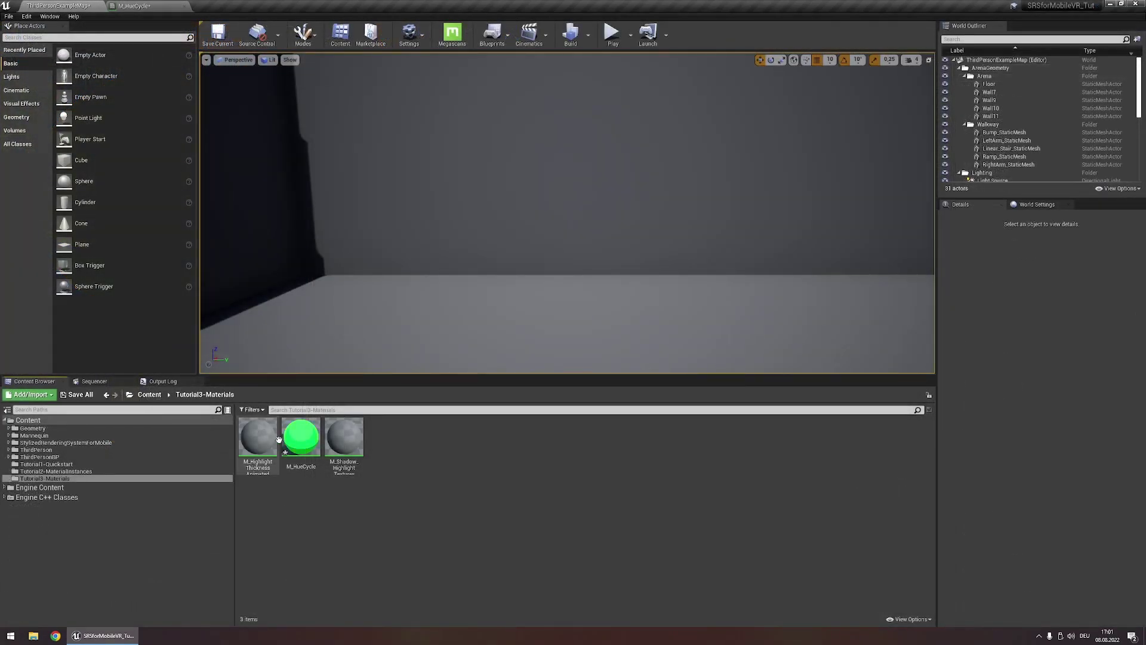
- Create a material instance from M_HueCycle in the Tutorial3-Materials folder and open it
{"action": "right_click", "coordinate": [308, 439]}
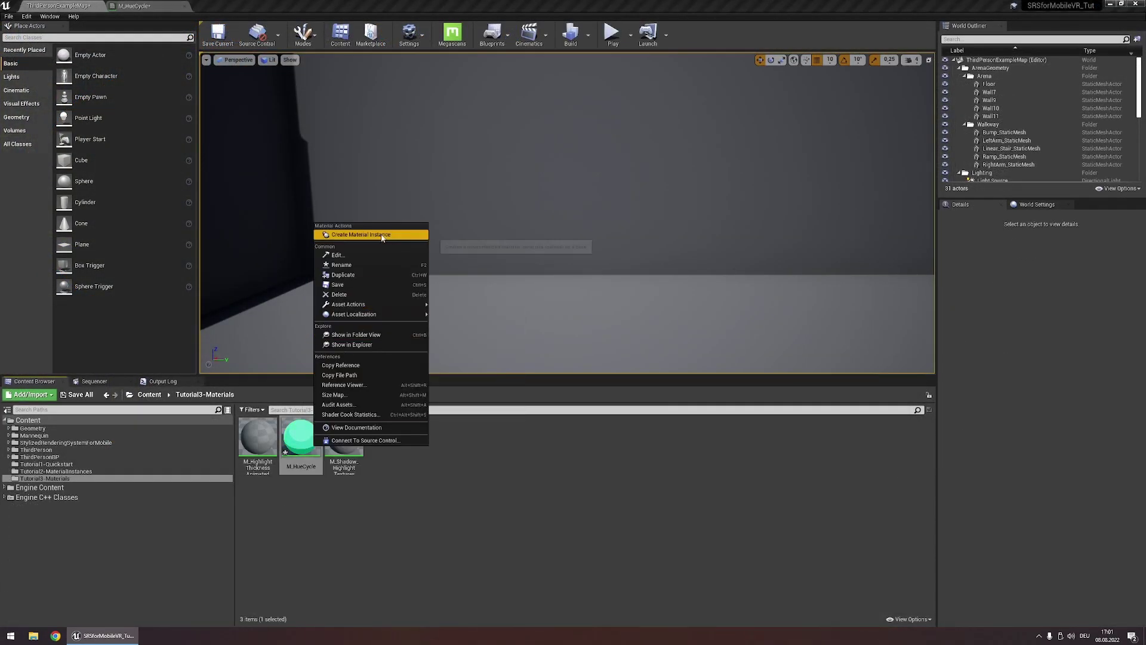
{"action": "left_click", "coordinate": [346, 231]}
{"action": "left_click", "coordinate": [341, 458]}
{"action": "double_click", "coordinate": [341, 457]}
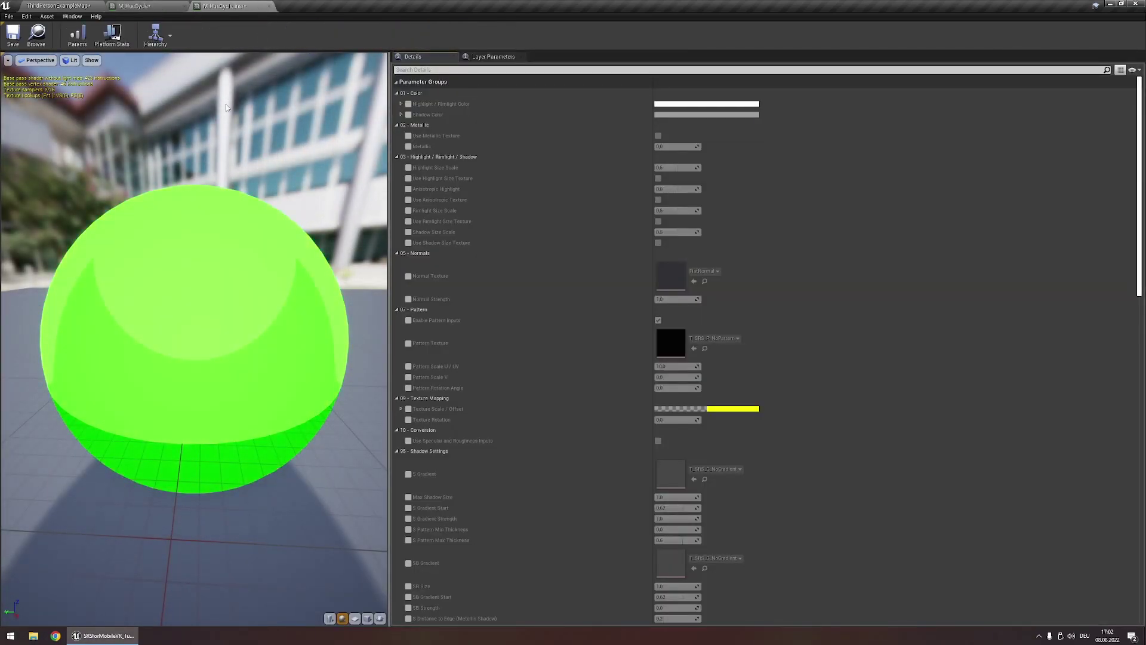
- Override the instance's Highlight / Rimlight Color and set the colour's V value to 4
{"action": "left_click", "coordinate": [408, 104]}
{"action": "left_click", "coordinate": [706, 104]}
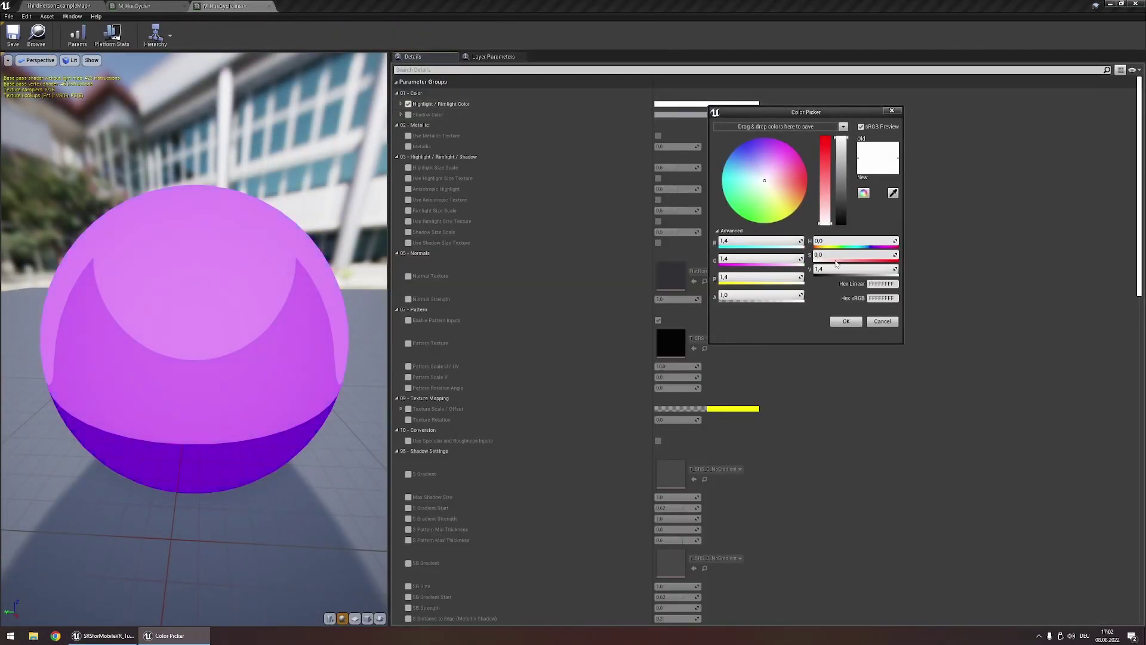
{"action": "left_click", "coordinate": [834, 269]}
{"action": "type", "text": "4"}
{"action": "key", "text": "Return"}
{"action": "left_click", "coordinate": [846, 321]}
- Override the instance's Highlight Size Scale and adjust its value, leaving Use Highlight Size Texture without an override
{"action": "left_click", "coordinate": [408, 178]}
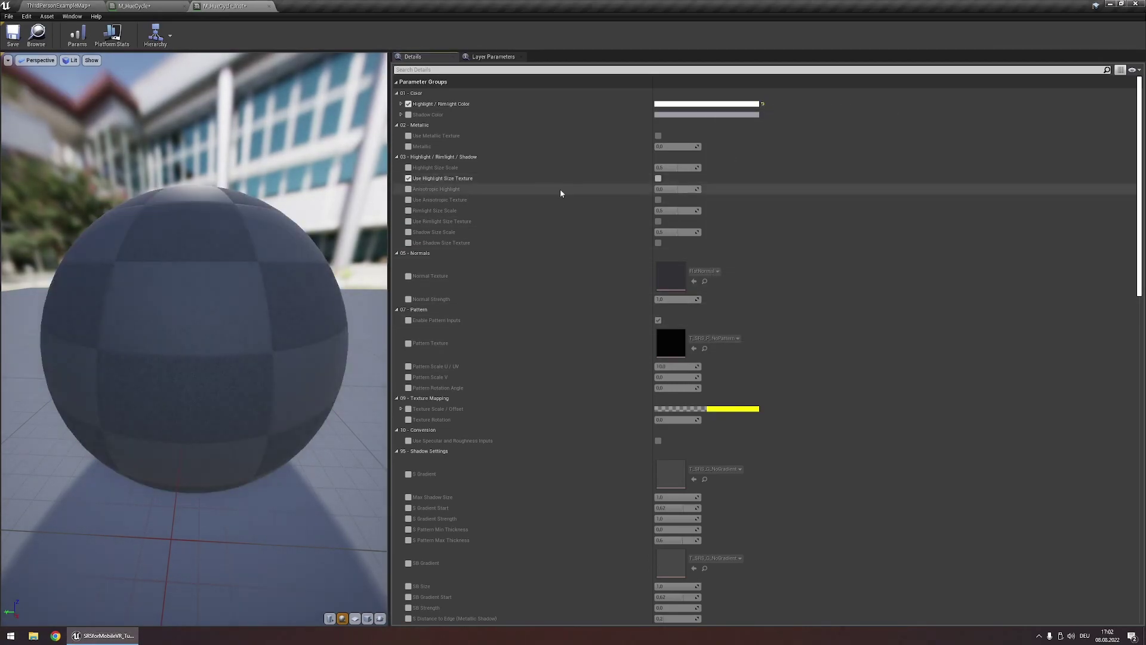
{"action": "left_click", "coordinate": [408, 178]}
{"action": "left_click", "coordinate": [408, 167]}
{"action": "left_click_drag", "start_coordinate": [679, 167], "coordinate": [671, 164]}
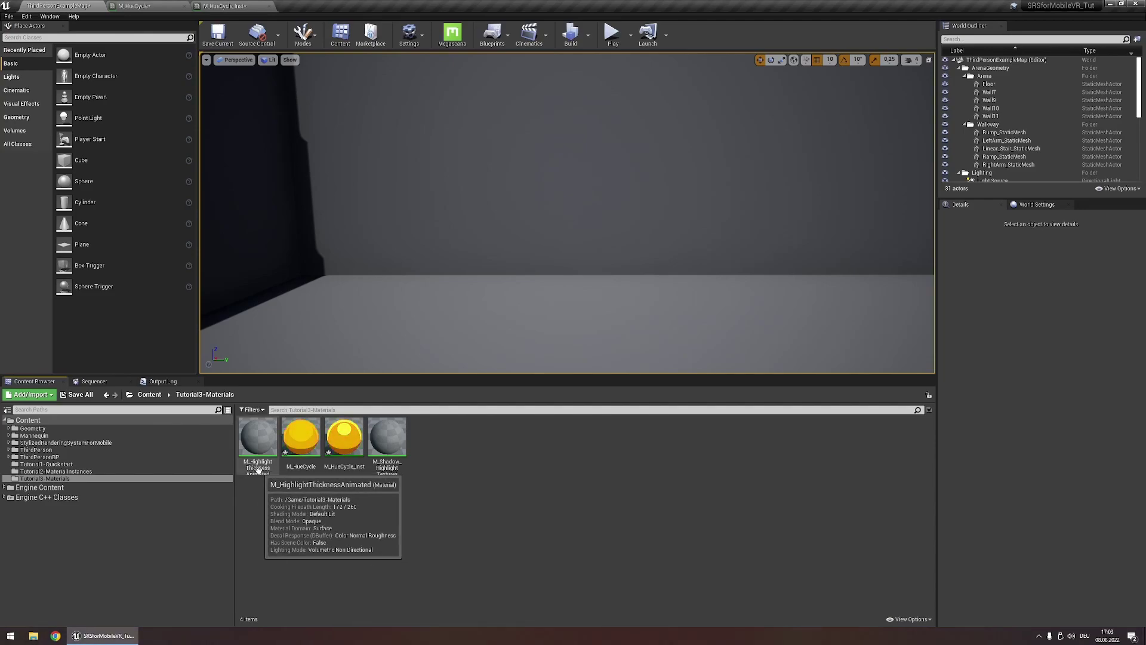
- Open the M_HighlightThicknessAnimated material and set its blend mode to Translucent
{"action": "double_click", "coordinate": [258, 453]}
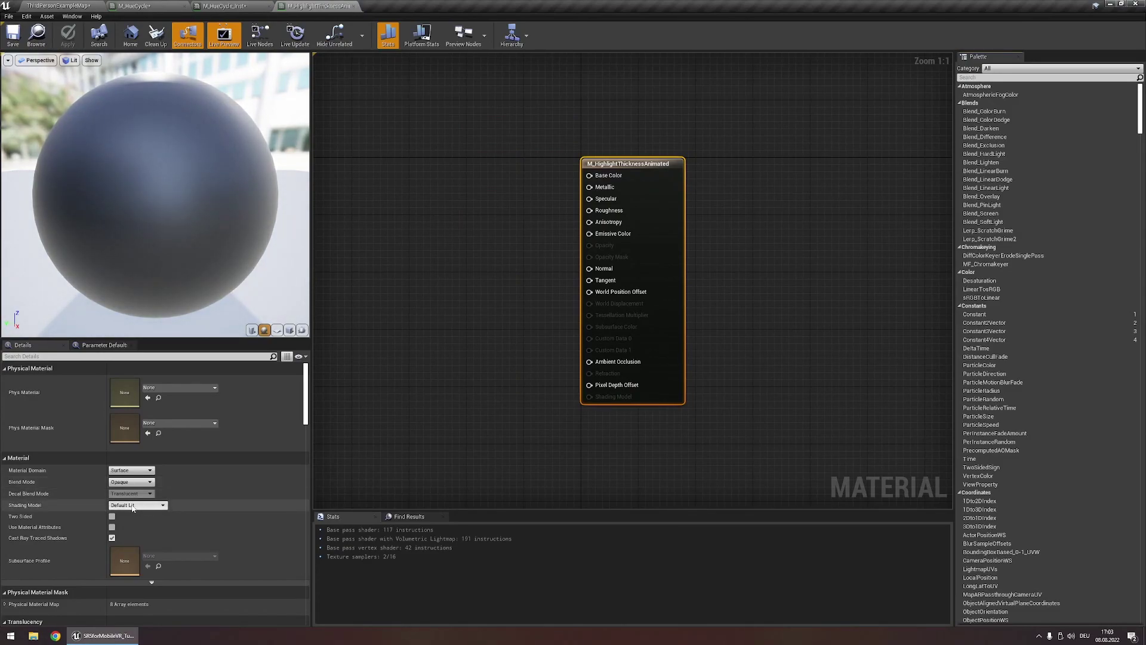
{"action": "left_click", "coordinate": [131, 482]}
{"action": "left_click", "coordinate": [128, 504]}
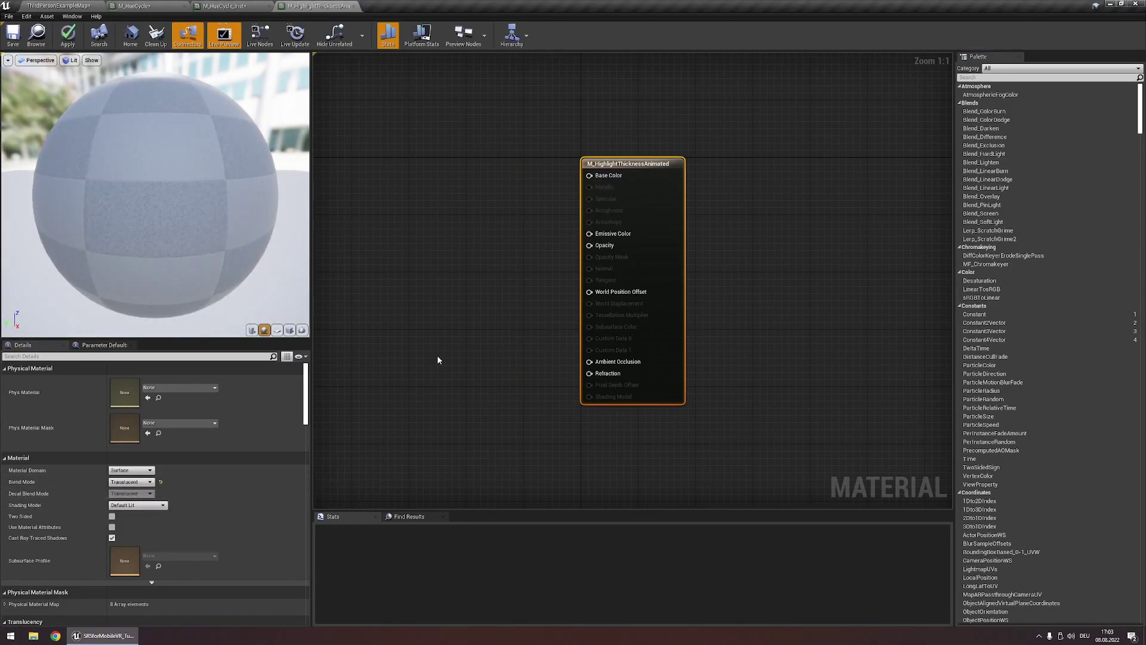
- Add an MF_TranslucentMaterialAttributes_SRS node in front of the M_HighlightThicknessAnimated output node
{"action": "right_click_drag", "start_coordinate": [438, 360], "coordinate": [543, 289]}
{"action": "right_click", "coordinate": [485, 222]}
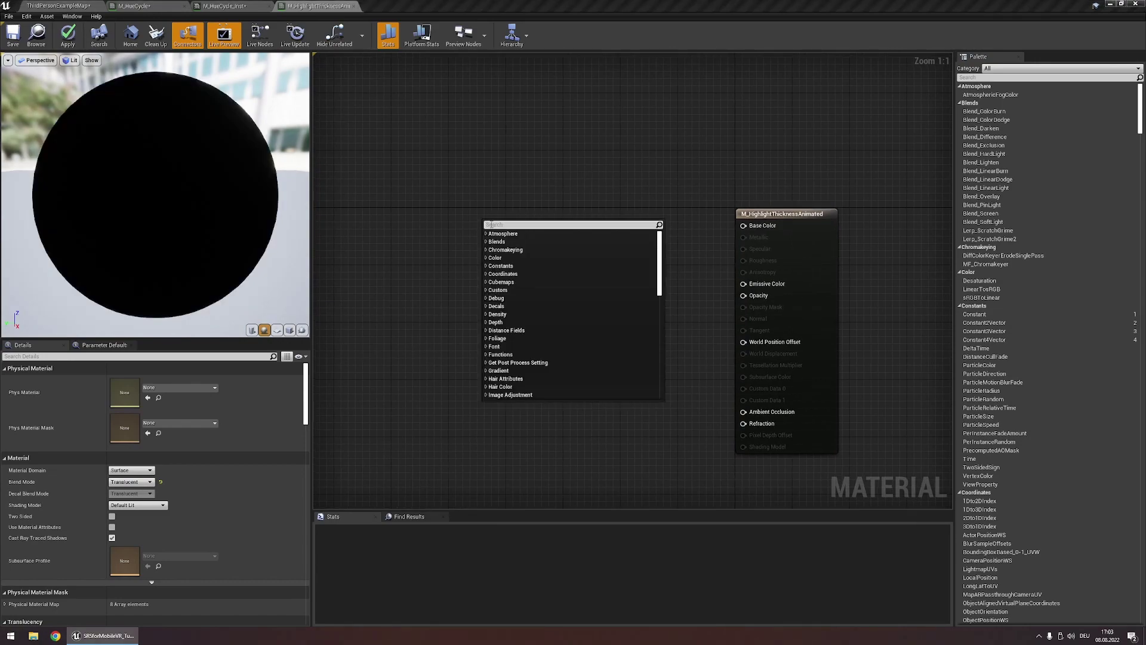
{"action": "type", "text": "translucent"}
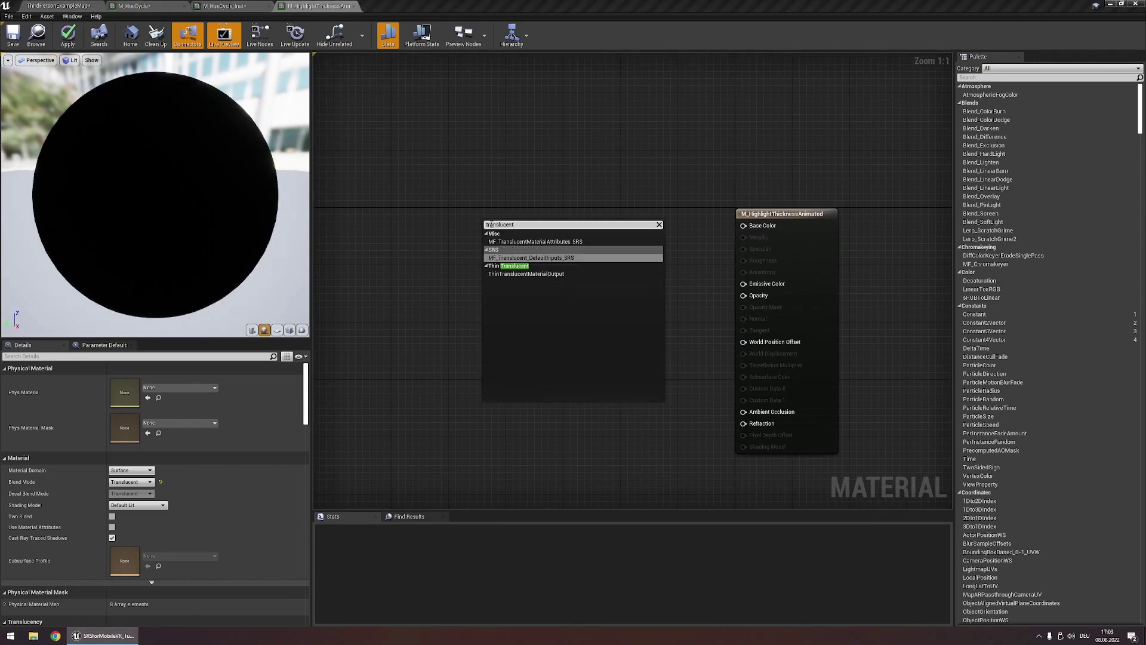
{"action": "left_click", "coordinate": [558, 241]}
{"action": "left_click_drag", "start_coordinate": [574, 293], "coordinate": [646, 309]}
{"action": "left_click", "coordinate": [674, 219]}
- Connect the translucent SRS node's Base Color, Emissive Color, Opacity and Refraction outputs to the matching material inputs
{"action": "left_click_drag", "start_coordinate": [668, 247], "coordinate": [741, 228]}
{"action": "mouse_move", "coordinate": [669, 258]}
{"action": "left_mouse_down"}
{"action": "mouse_move", "coordinate": [744, 292]}
{"action": "mouse_move", "coordinate": [656, 259]}
{"action": "left_mouse_up"}
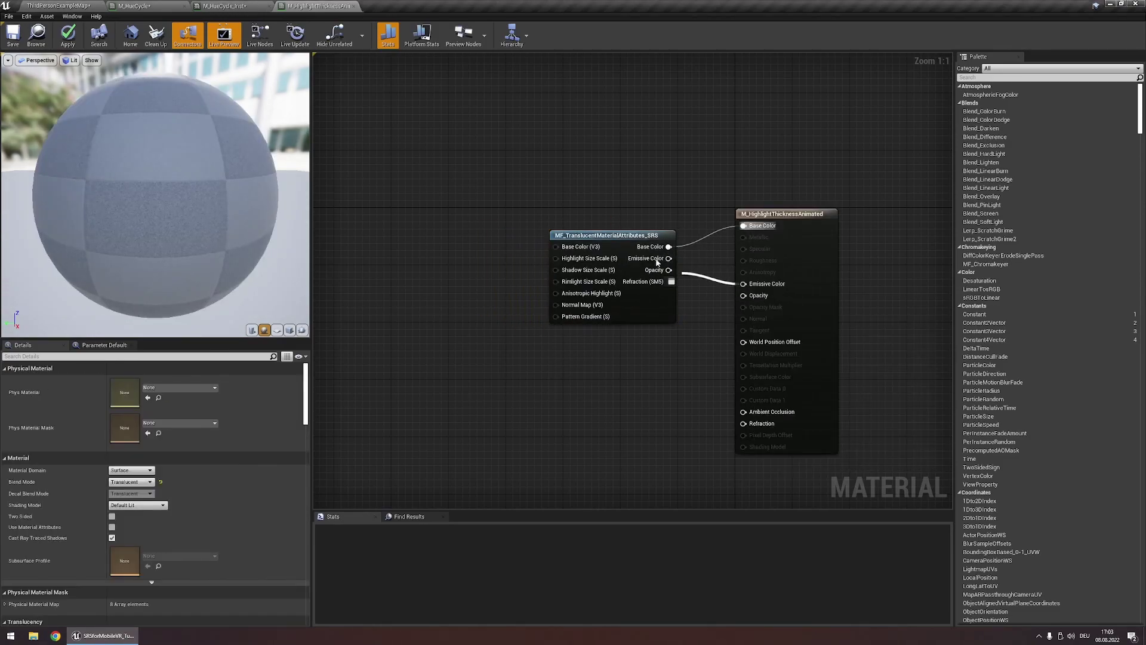
{"action": "left_click_drag", "start_coordinate": [754, 425], "coordinate": [751, 423]}
{"action": "right_click_drag", "start_coordinate": [581, 362], "coordinate": [644, 383]}
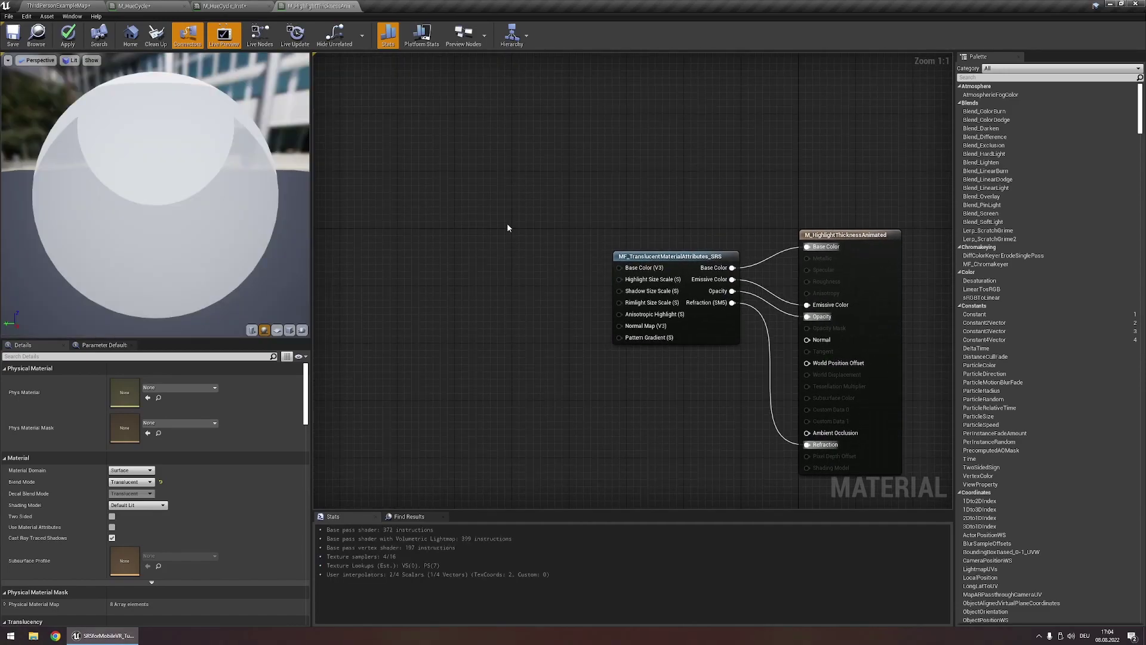
- Add an MF_Translucent_DefaultInputs_SRS node and connect all its outputs to the matching inputs of the translucent attributes node
{"action": "right_click", "coordinate": [486, 243]}
{"action": "type", "text": "default"}
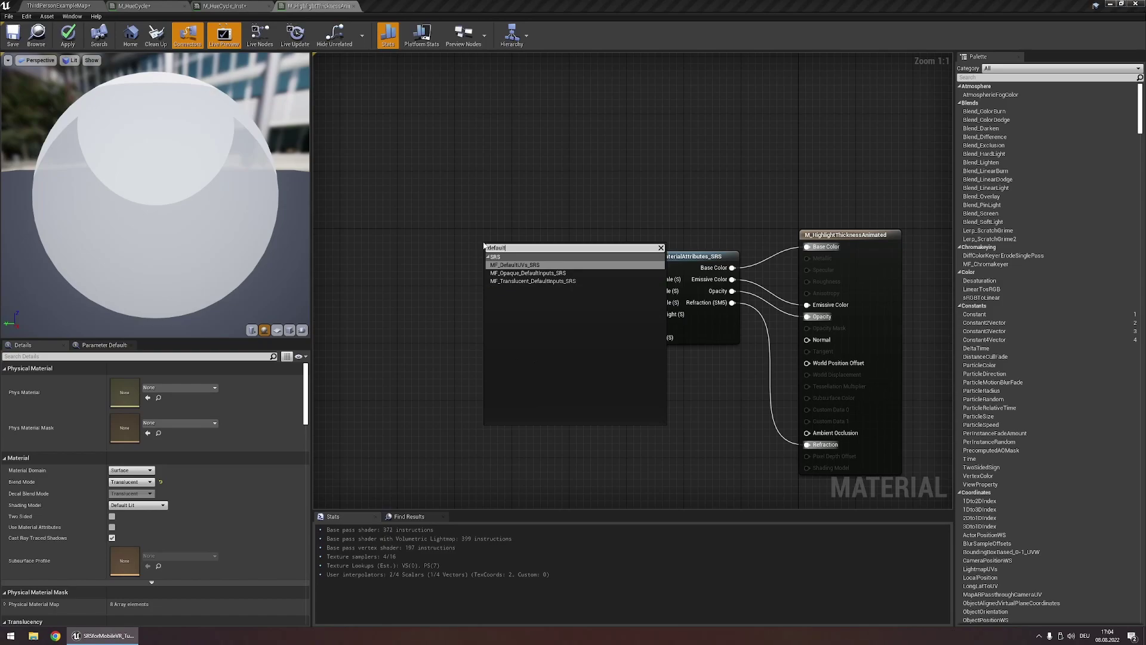
{"action": "left_click", "coordinate": [529, 281]}
{"action": "left_click_drag", "start_coordinate": [583, 267], "coordinate": [629, 269]}
{"action": "left_click_drag", "start_coordinate": [621, 279], "coordinate": [582, 279]}
{"action": "left_click_drag", "start_coordinate": [583, 291], "coordinate": [619, 302]}
{"action": "mouse_move", "coordinate": [584, 314]}
{"action": "left_mouse_down"}
{"action": "mouse_move", "coordinate": [652, 319]}
{"action": "mouse_move", "coordinate": [584, 326]}
{"action": "left_mouse_up"}
{"action": "left_click_drag", "start_coordinate": [584, 337], "coordinate": [659, 338]}
- Add an MF_DefaultUVs_SRS node feeding the UVs input of the default inputs node, and apply the material
{"action": "right_click_drag", "start_coordinate": [423, 226], "coordinate": [538, 225]}
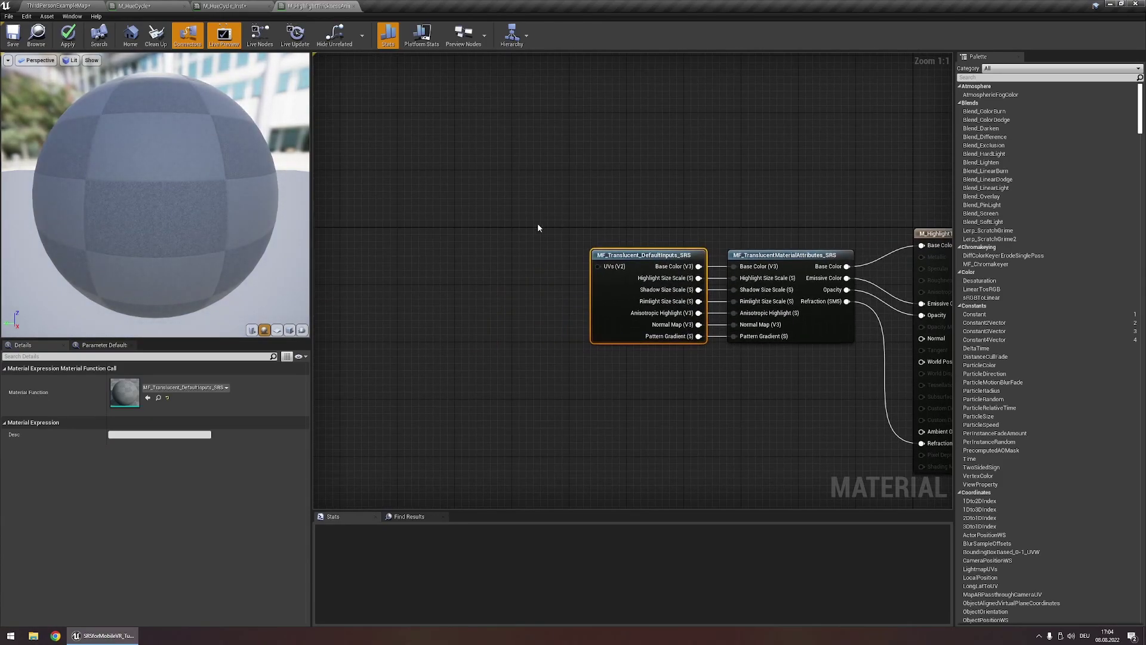
{"action": "right_click", "coordinate": [538, 227]}
{"action": "left_click", "coordinate": [516, 164]}
{"action": "right_click", "coordinate": [512, 251]}
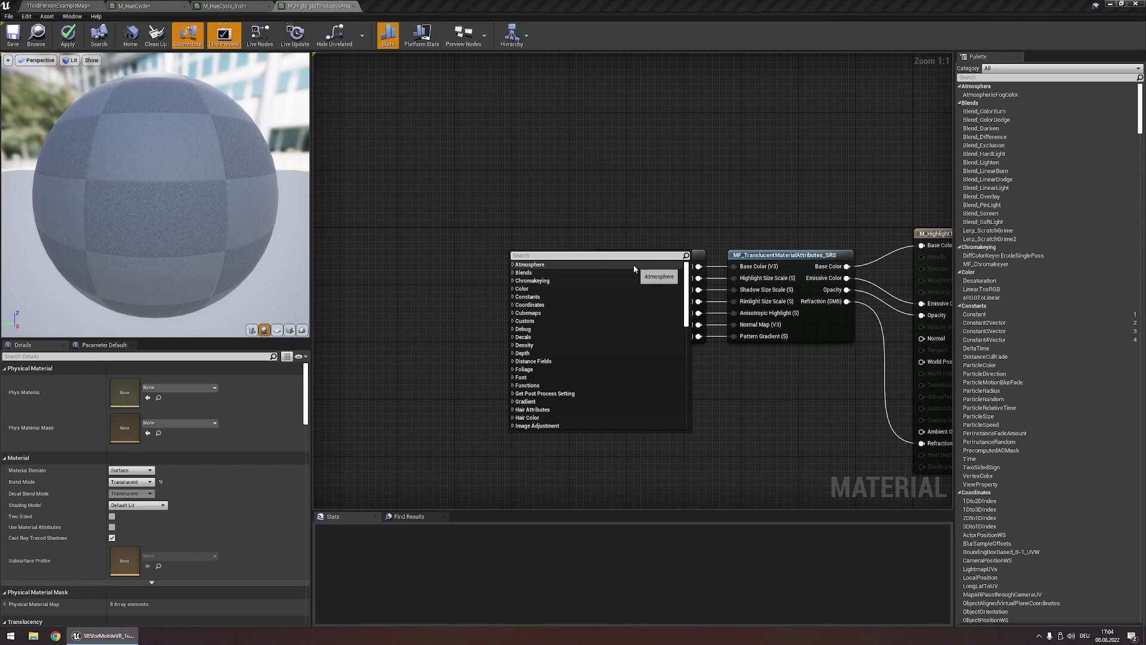
{"action": "type", "text": "defau"}
{"action": "left_click", "coordinate": [637, 269]}
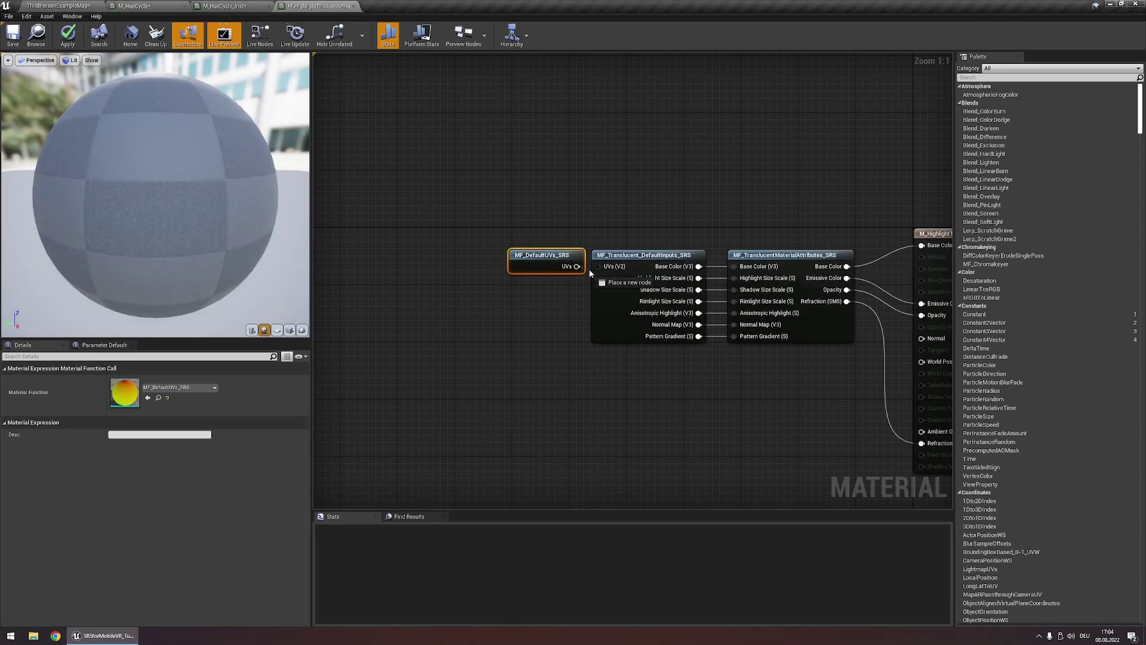
{"action": "left_click", "coordinate": [601, 234]}
{"action": "left_click", "coordinate": [77, 39]}
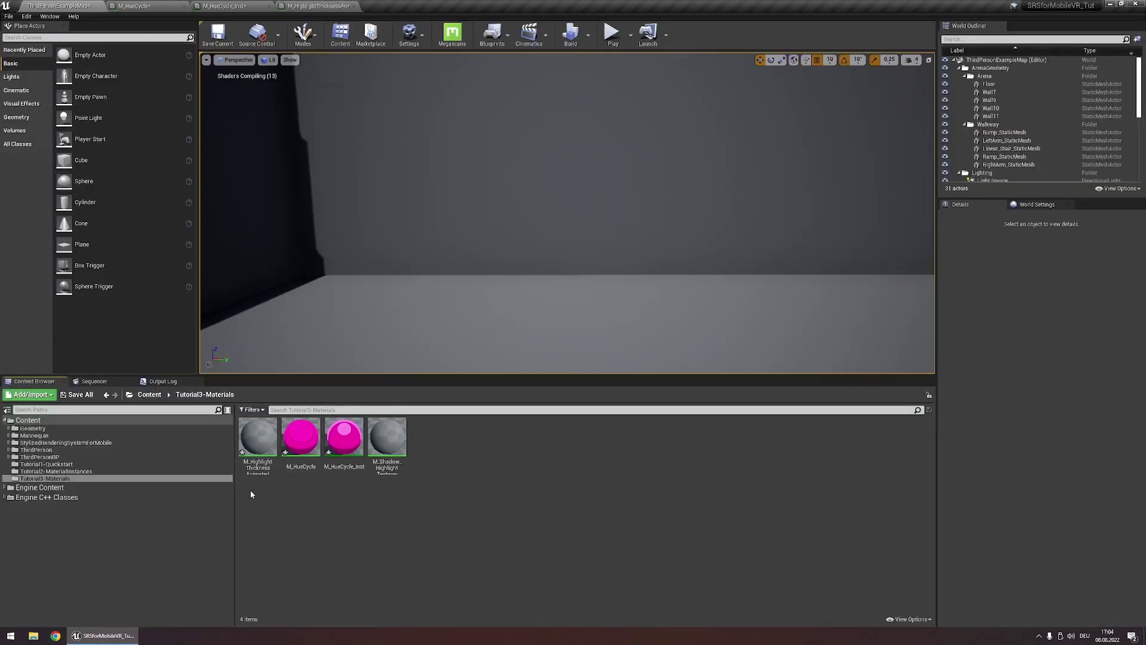
- Create a material instance of M_HighlightThicknessAnimated with its default name and open it
{"action": "right_click", "coordinate": [254, 445]}
{"action": "left_click", "coordinate": [299, 245]}
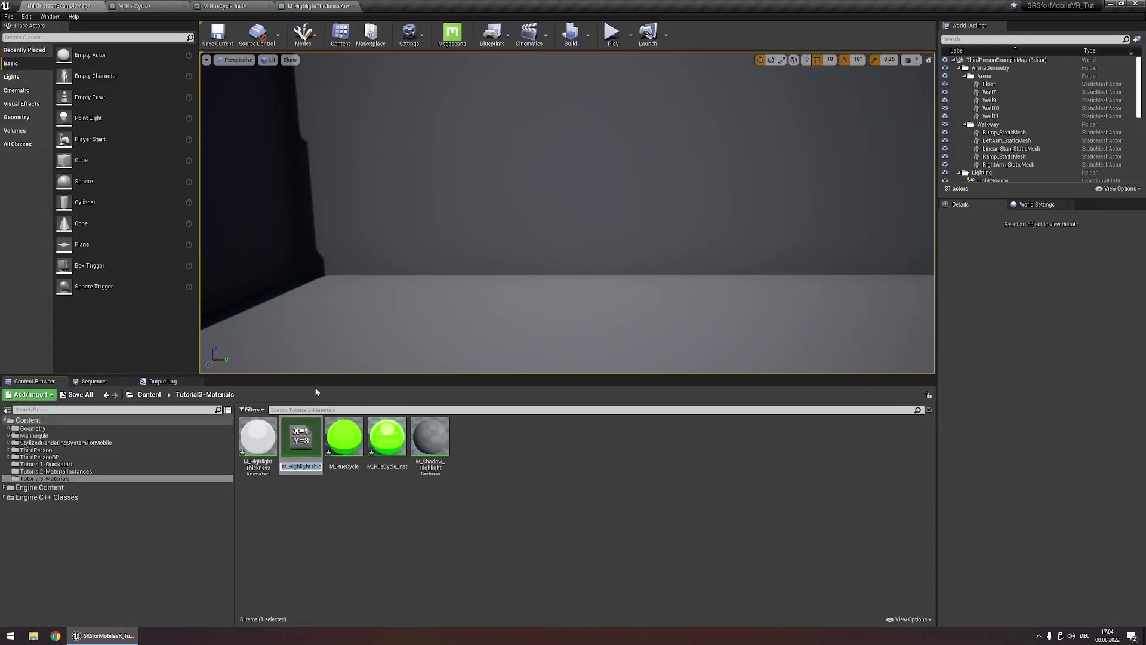
{"action": "double_click", "coordinate": [302, 439]}
- Override the instance's Pattern Texture with the T_SRS_P_Dots texture
{"action": "left_click", "coordinate": [409, 365]}
{"action": "left_click", "coordinate": [713, 360]}
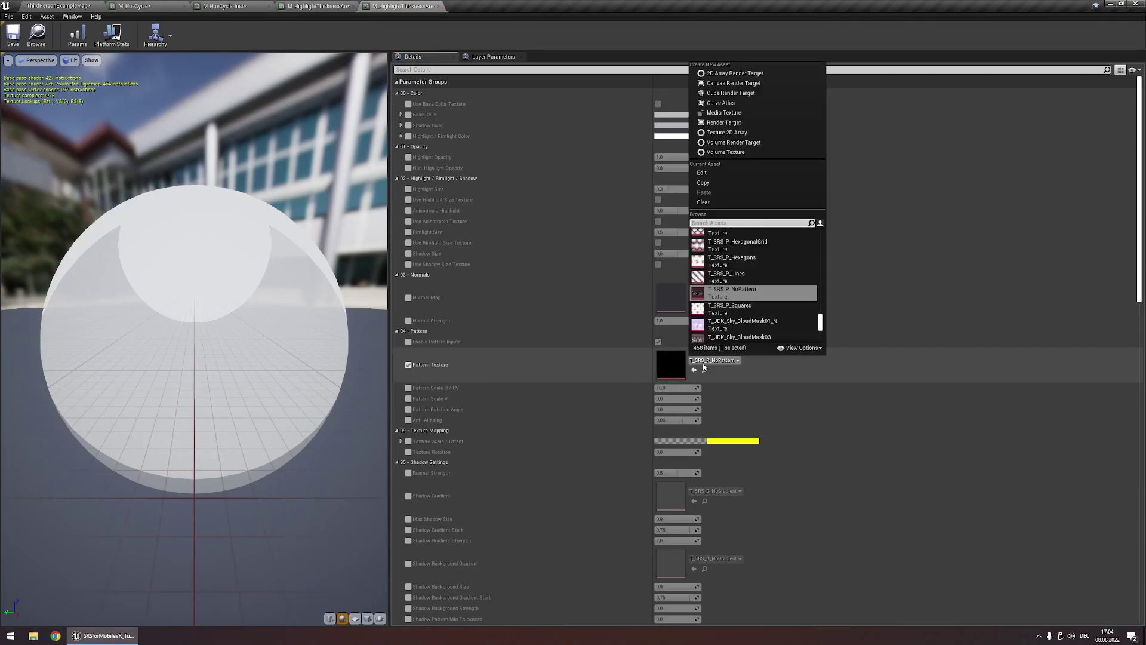
{"action": "scroll", "coordinate": [730, 284], "scroll_direction": "up", "scroll_amount": 2}
{"action": "left_click", "coordinate": [724, 272]}
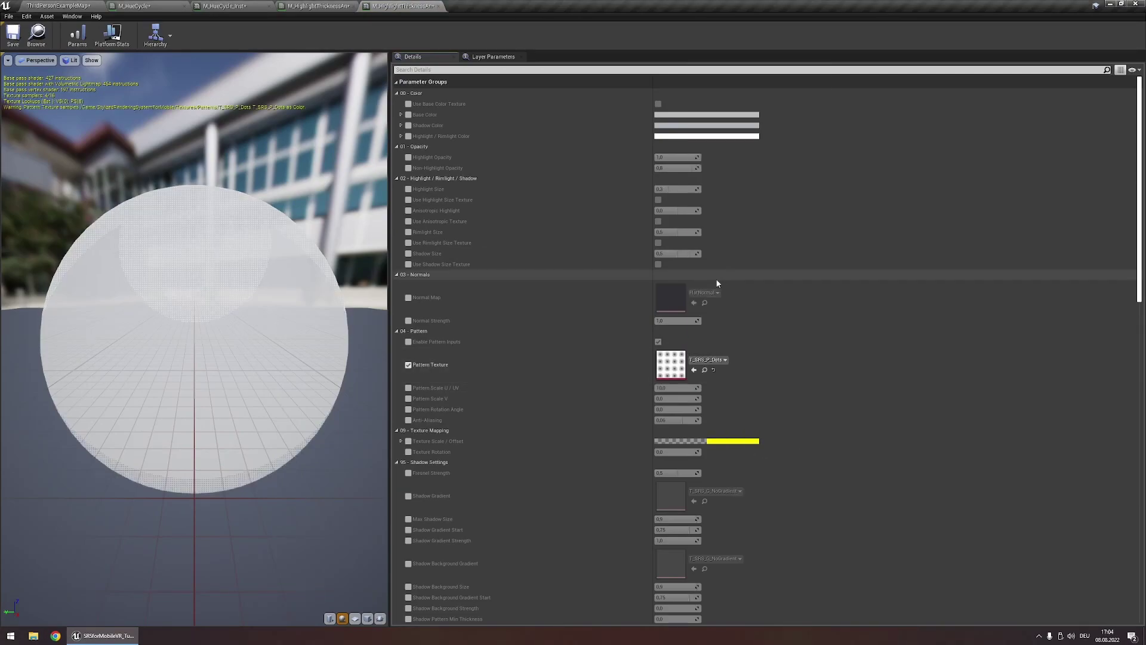
- Override the instance's Pattern Scale U / UV with 3 and inspect the dots on the preview sphere
{"action": "left_click", "coordinate": [408, 388]}
{"action": "left_click", "coordinate": [673, 388]}
{"action": "type", "text": "3"}
{"action": "key", "text": "Return"}
{"action": "mouse_move", "coordinate": [279, 358]}
{"action": "left_mouse_down"}
{"action": "mouse_move", "coordinate": [263, 359]}
{"action": "mouse_move", "coordinate": [286, 356]}
{"action": "left_mouse_up"}
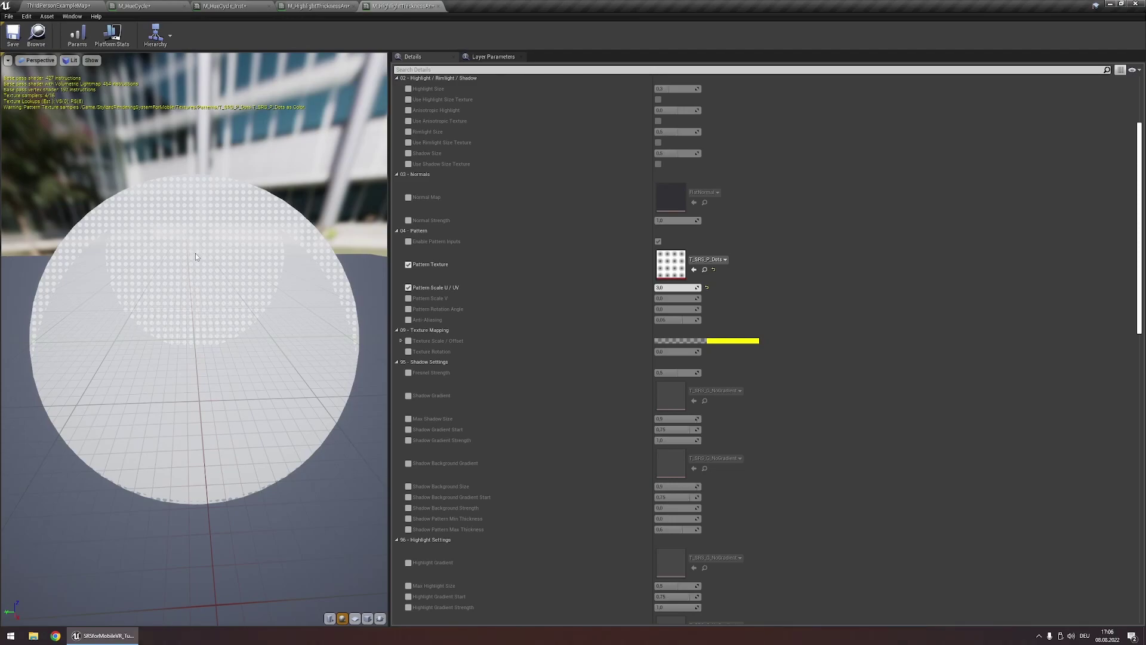
{"action": "scroll", "coordinate": [589, 444], "scroll_direction": "down", "scroll_amount": 5}
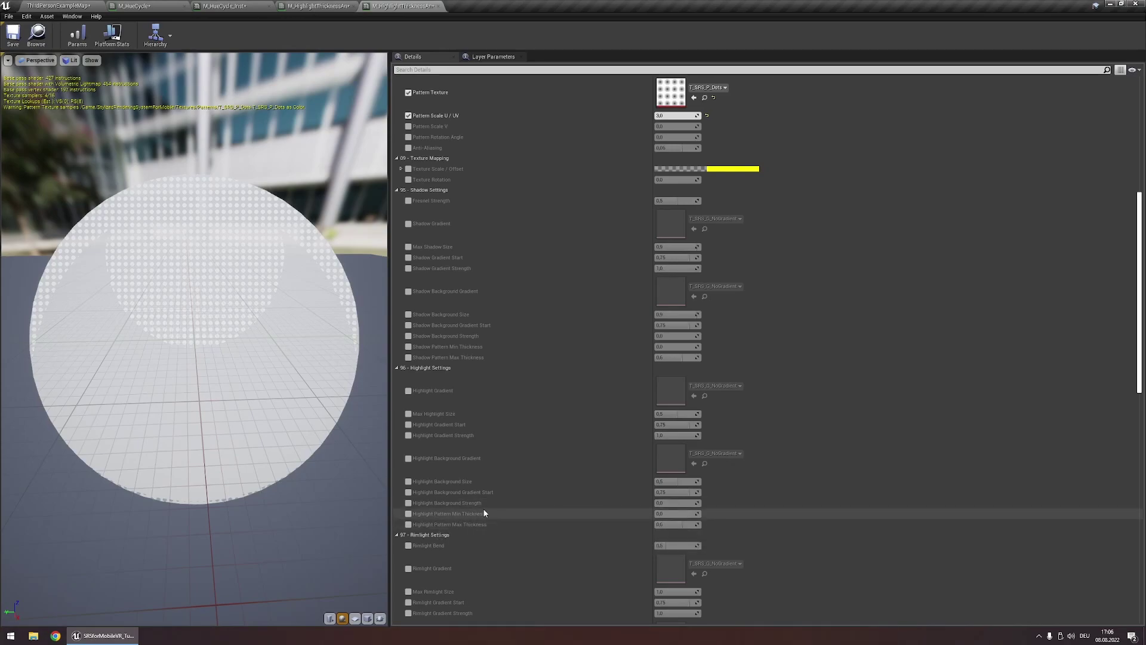
- Return to the level editor and open the MaterialFunctions folder inside StylizedRenderingSystemForMobile
{"action": "left_click", "coordinate": [319, 6]}
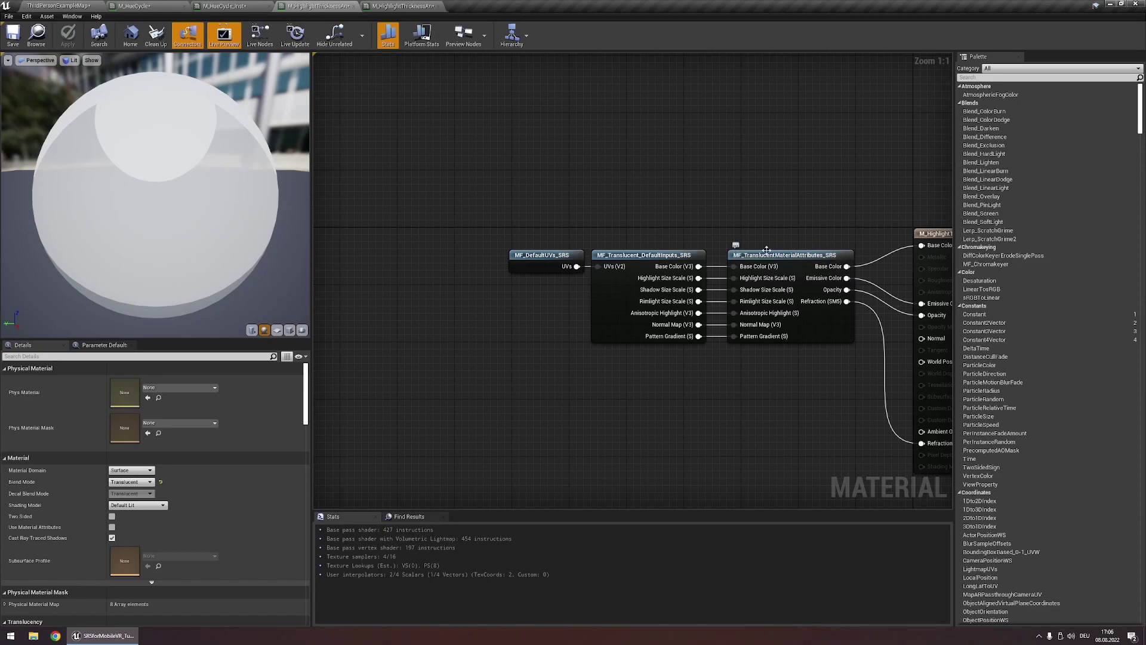
{"action": "left_click", "coordinate": [58, 6]}
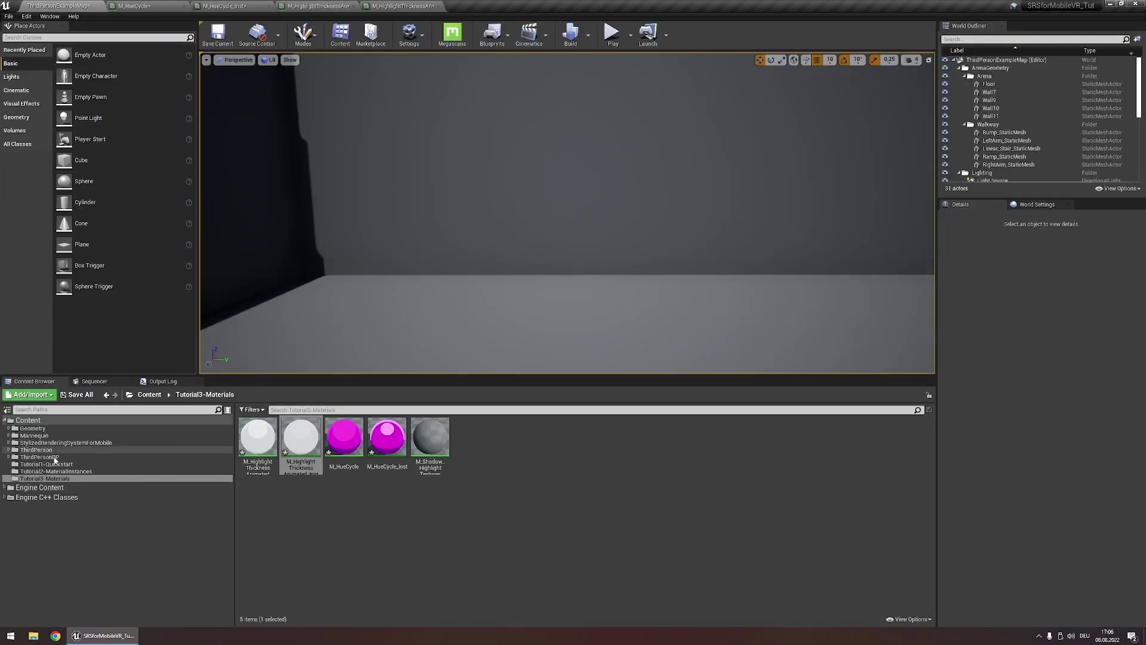
{"action": "left_click", "coordinate": [48, 443]}
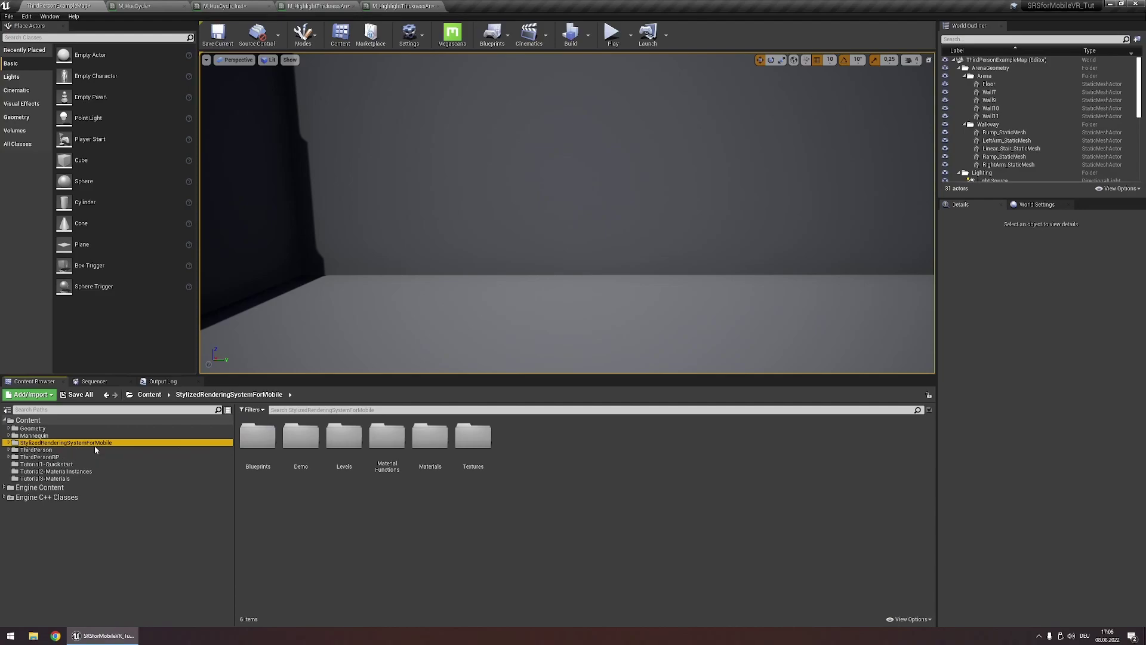
{"action": "double_click", "coordinate": [386, 441]}
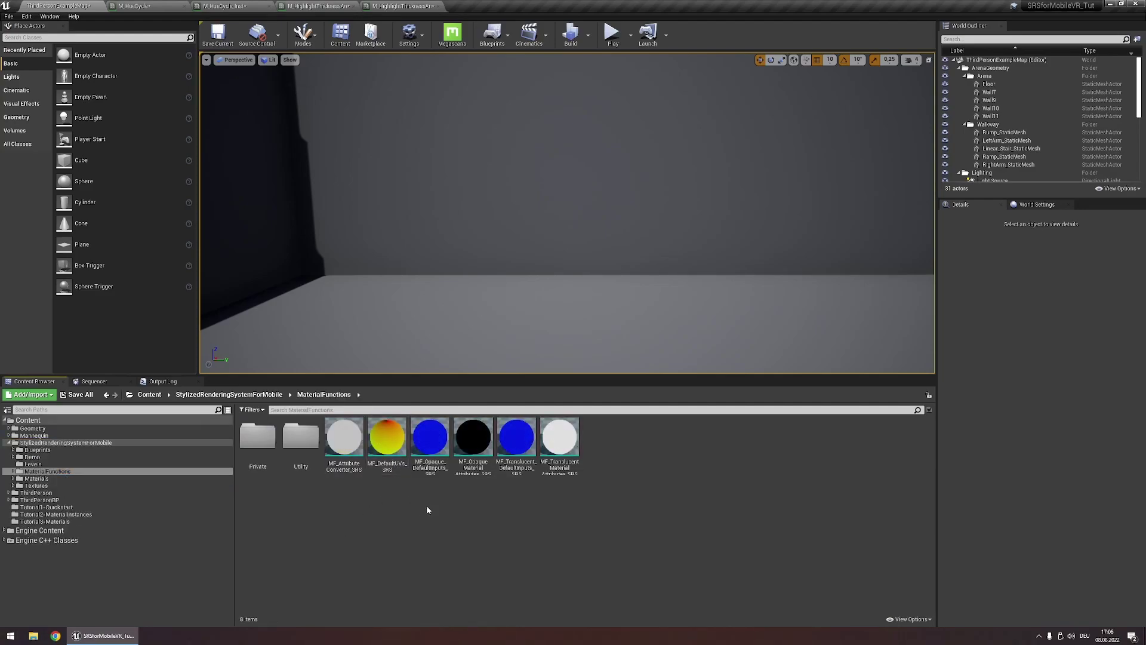
- Duplicate MF_TranslucentMaterialAttributes_SRS under the name MF_TranslucentMaterialAttributes_SRS_Exposed and open the copy
{"action": "left_click", "coordinate": [564, 463]}
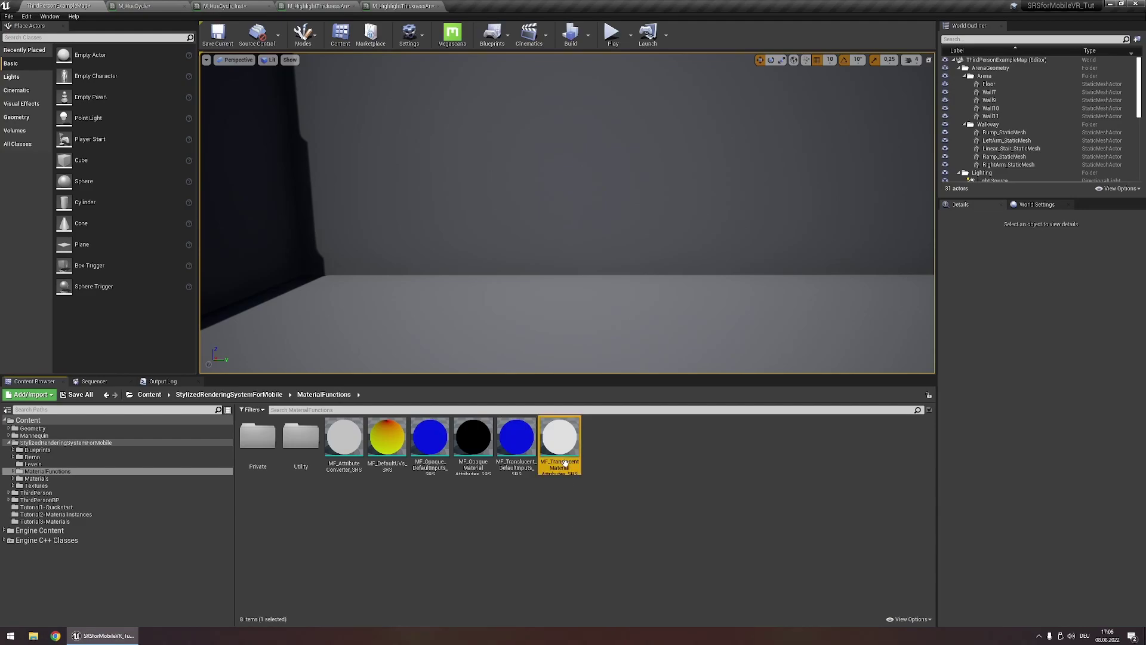
{"action": "key", "text": "ctrl+w"}
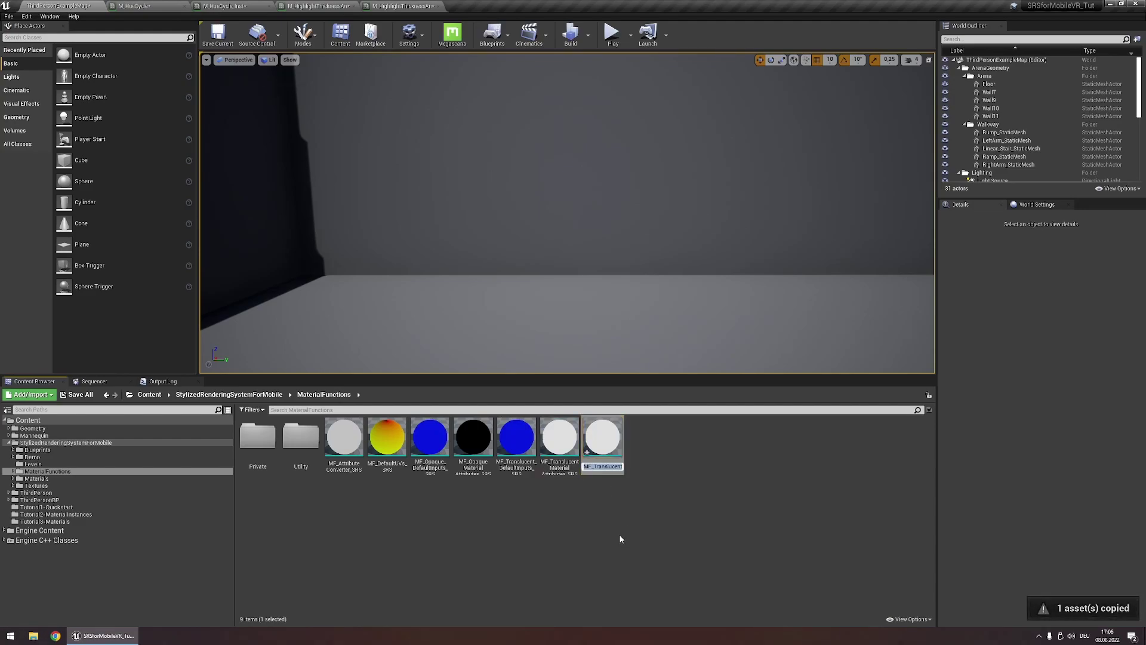
{"action": "key", "text": "BackSpace"}
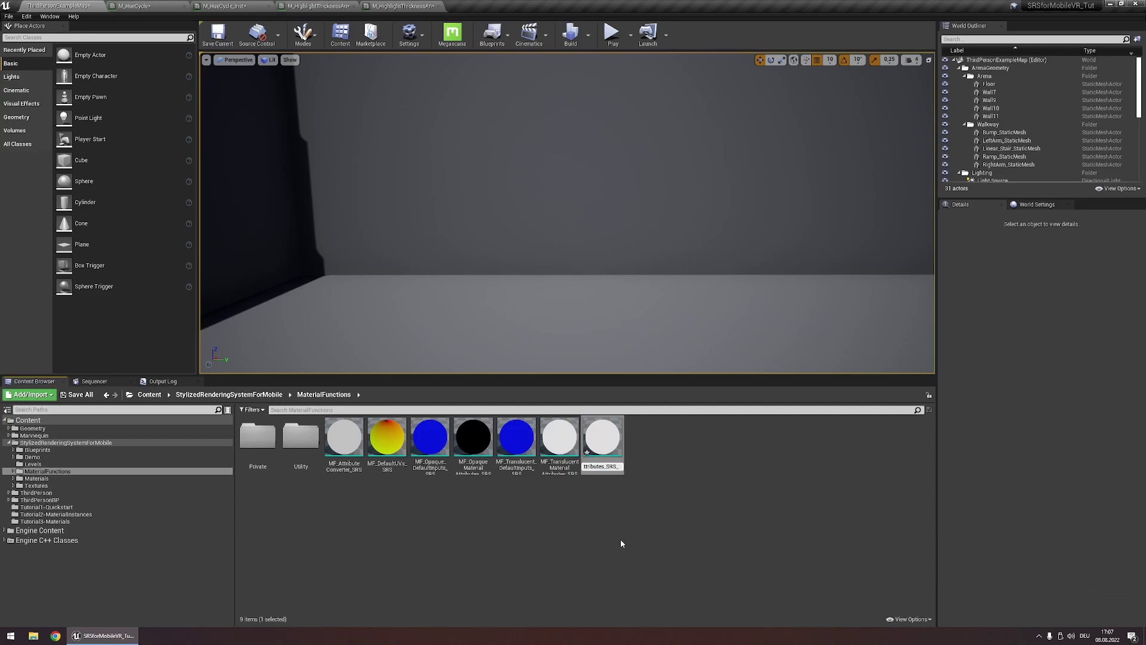
{"action": "type", "text": "Exposed1"}
{"action": "key", "text": "Return"}
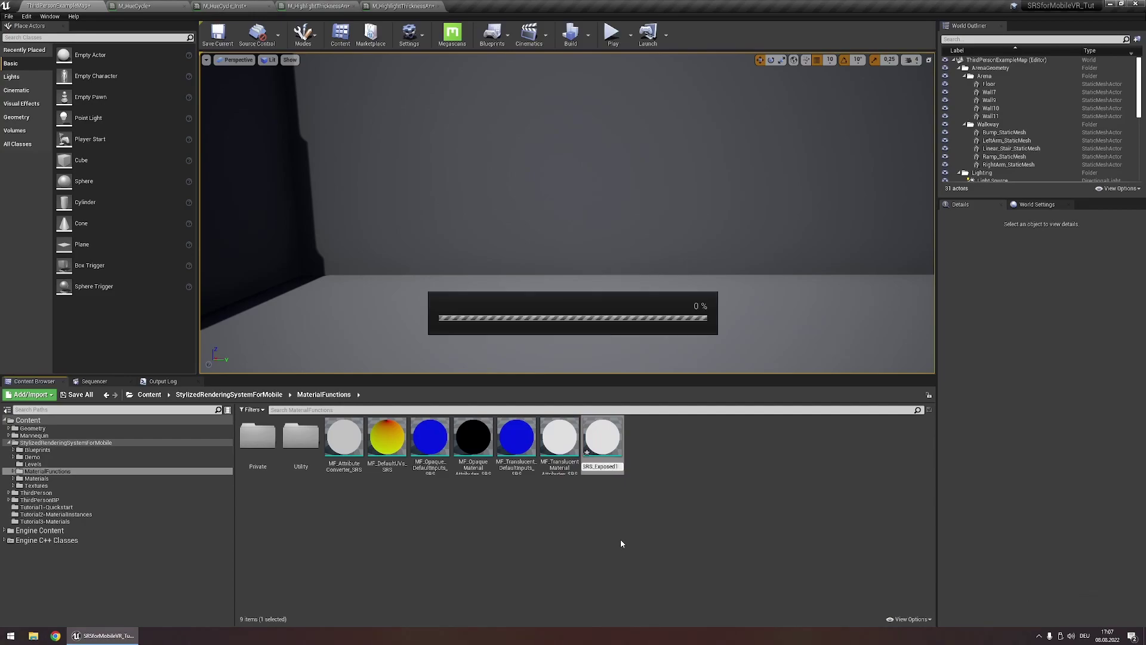
- Compare the exposed function's graph with the instance parameters and the translucent attributes node's inputs in M_HighlightThicknessAnimated
{"action": "scroll", "coordinate": [651, 166], "scroll_direction": "down", "scroll_amount": 5}
{"action": "mouse_move", "coordinate": [640, 229]}
{"action": "right_mouse_down"}
{"action": "mouse_move", "coordinate": [640, 171]}
{"action": "mouse_move", "coordinate": [635, 248]}
{"action": "right_mouse_up"}
{"action": "left_click_drag", "start_coordinate": [517, 159], "coordinate": [678, 422]}
{"action": "scroll", "coordinate": [592, 209], "scroll_direction": "up", "scroll_amount": 4}
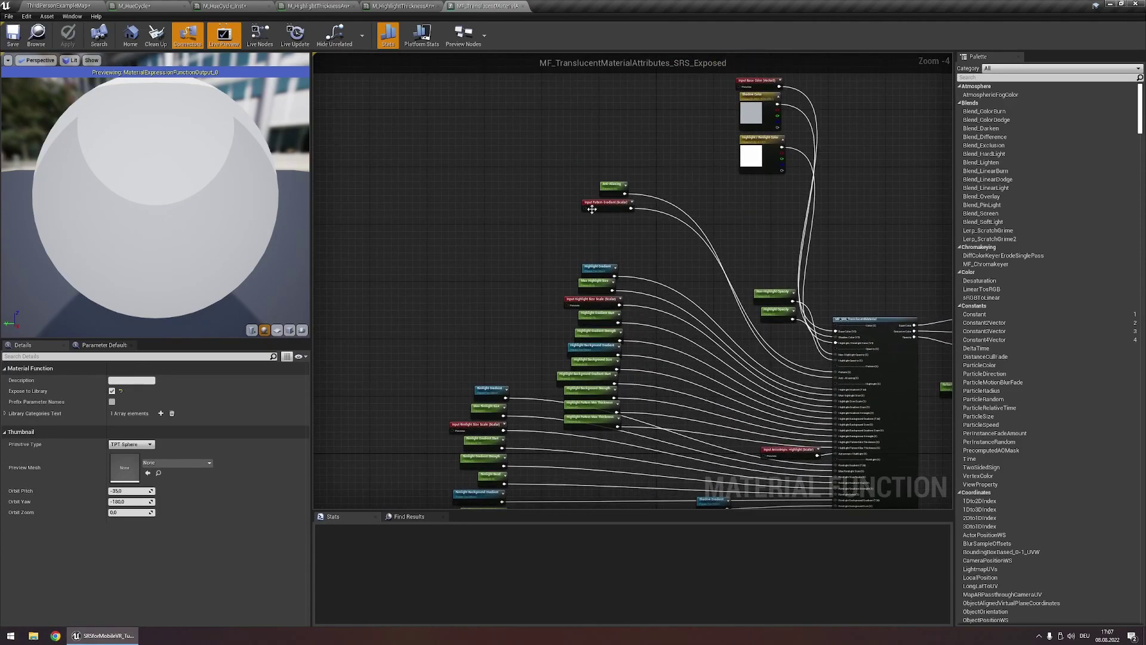
{"action": "left_click", "coordinate": [401, 6]}
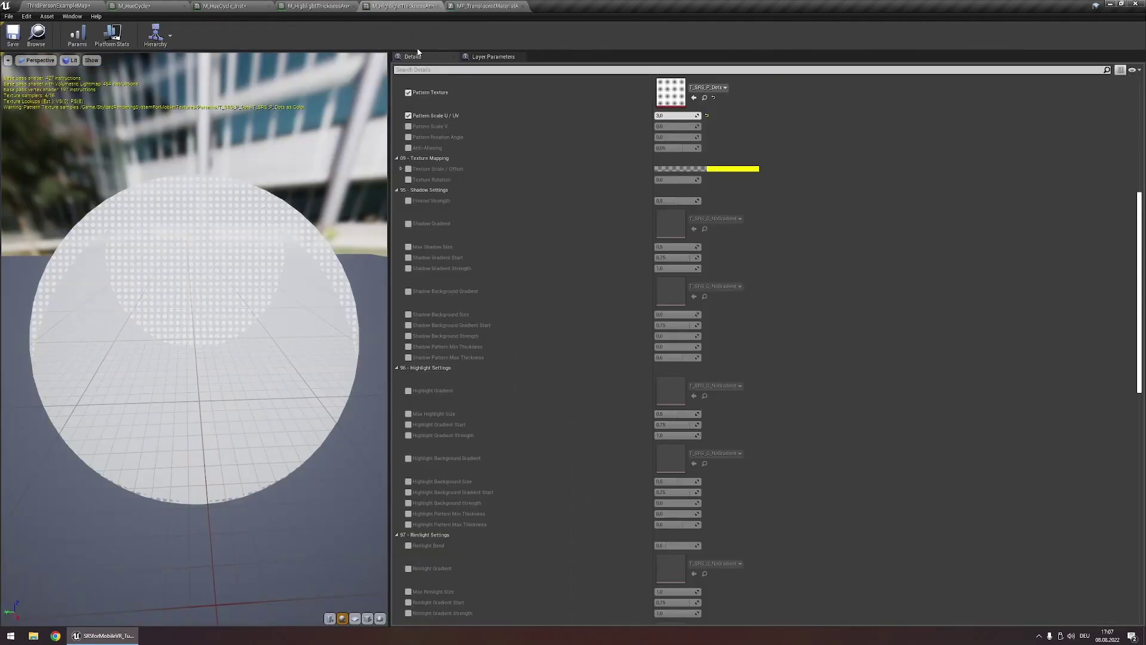
{"action": "left_click", "coordinate": [316, 6]}
{"action": "left_click_drag", "start_coordinate": [764, 269], "coordinate": [759, 340]}
{"action": "left_click_drag", "start_coordinate": [759, 282], "coordinate": [766, 261]}
{"action": "left_click", "coordinate": [665, 187]}
{"action": "left_click", "coordinate": [486, 6]}
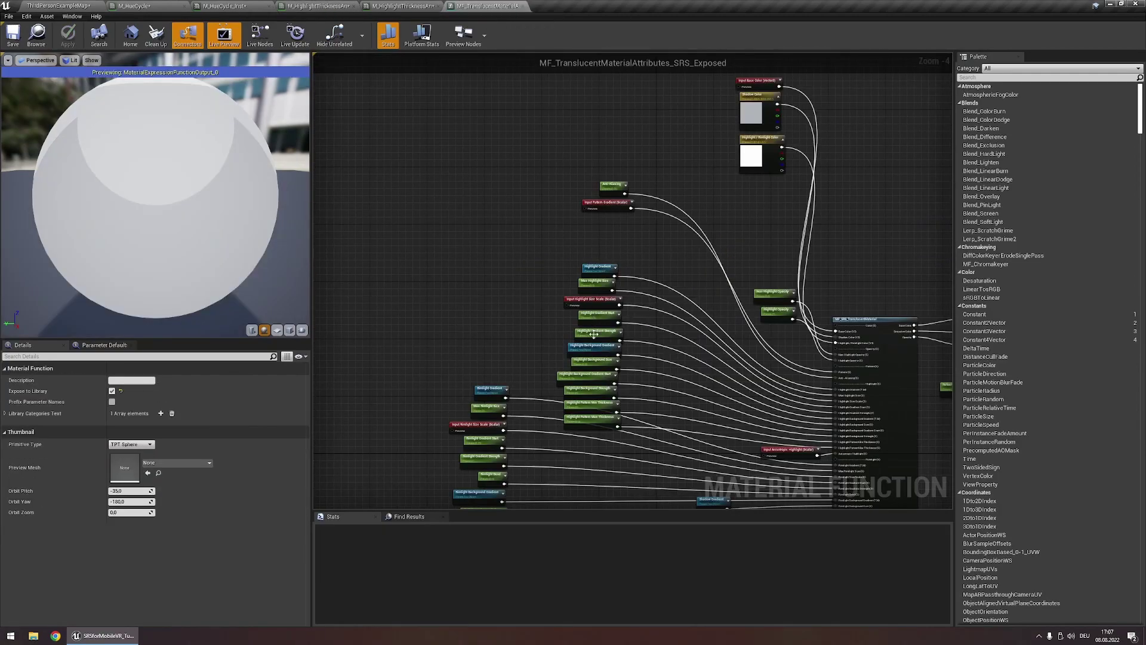
- Examine the group of highlight parameter nodes and their connections in the exposed function's graph
{"action": "scroll", "coordinate": [555, 330], "scroll_direction": "up", "scroll_amount": 4}
{"action": "left_click", "coordinate": [642, 304]}
{"action": "left_click", "coordinate": [524, 352]}
{"action": "right_click_drag", "start_coordinate": [524, 352], "coordinate": [474, 408]}
{"action": "scroll", "coordinate": [511, 338], "scroll_direction": "down", "scroll_amount": 1}
{"action": "scroll", "coordinate": [776, 194], "scroll_direction": "down", "scroll_amount": 2}
{"action": "right_click_drag", "start_coordinate": [776, 194], "coordinate": [667, 128]}
{"action": "key", "text": "ctrl+a"}
{"action": "left_click", "coordinate": [486, 338]}
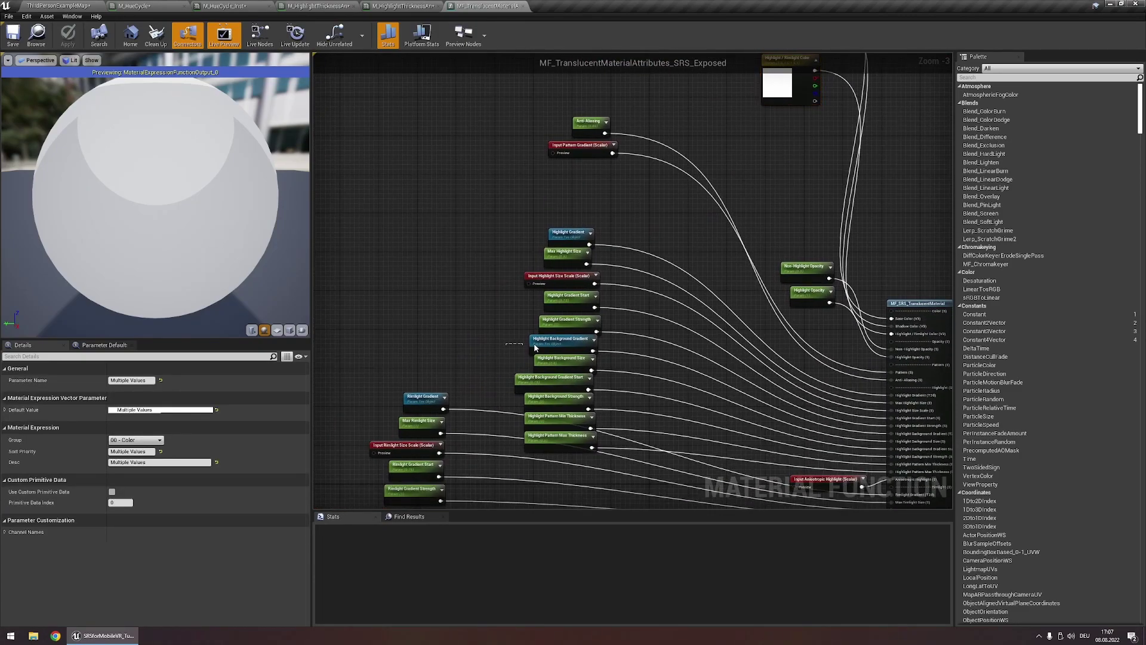
{"action": "scroll", "coordinate": [486, 338], "scroll_direction": "down", "scroll_amount": 1}
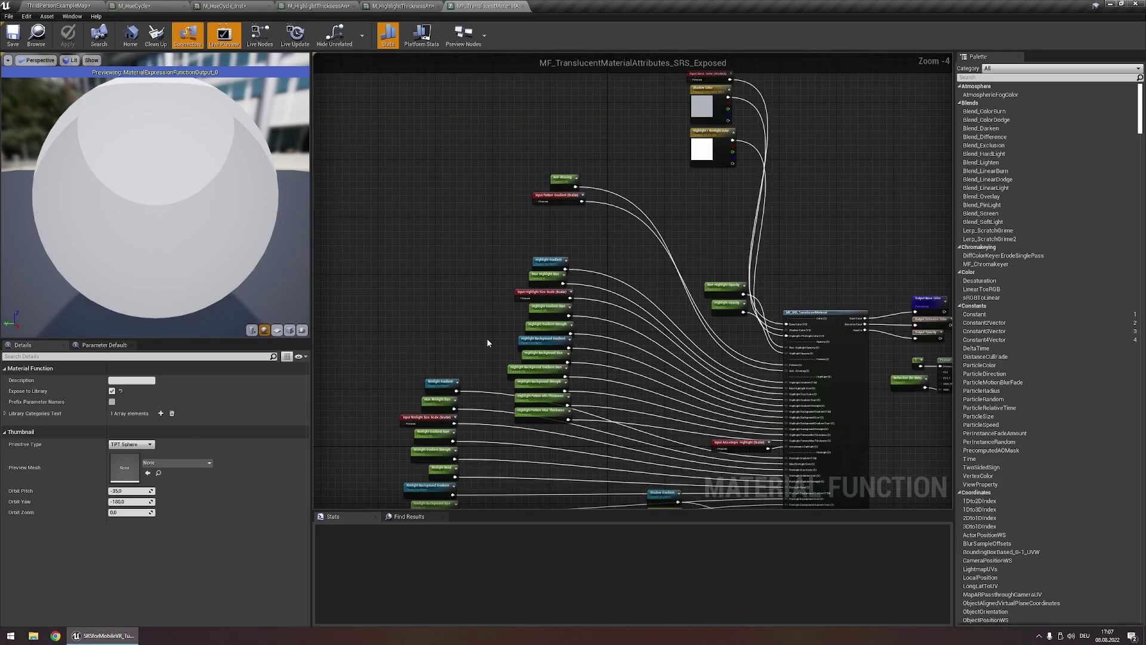
{"action": "left_click_drag", "start_coordinate": [483, 303], "coordinate": [614, 440]}
{"action": "left_click", "coordinate": [614, 440]}
- Check the shadow, highlight and rimlight settings of the M_HueCycle instance, then return to the exposed function
{"action": "left_click", "coordinate": [273, 6]}
{"action": "scroll", "coordinate": [587, 518], "scroll_direction": "down", "scroll_amount": 6}
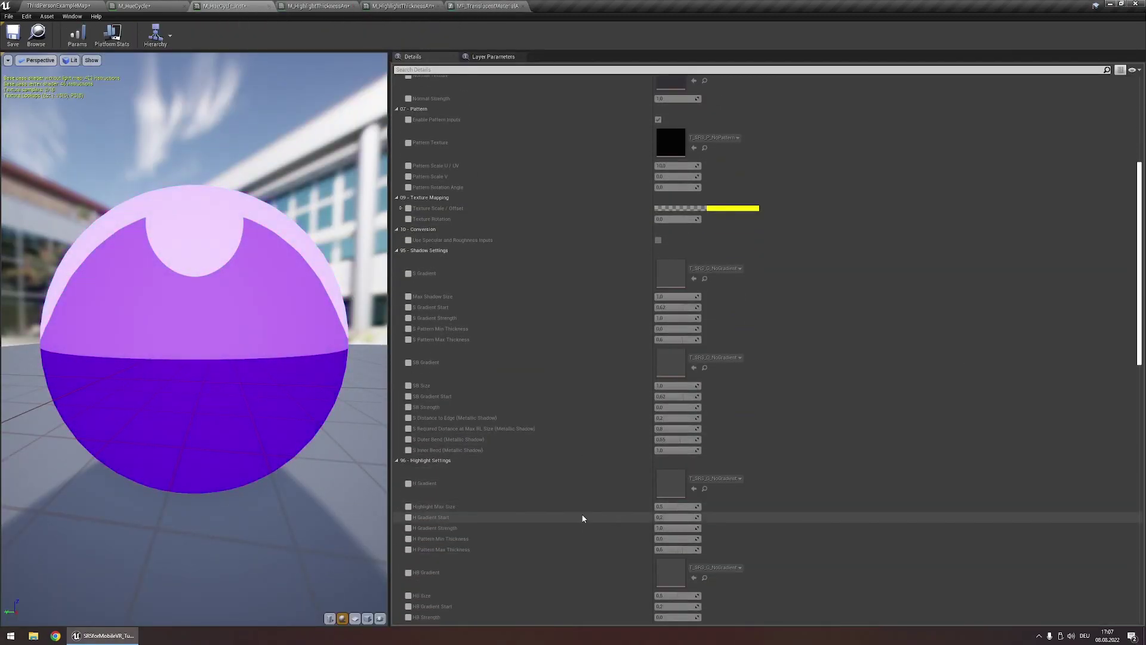
{"action": "scroll", "coordinate": [500, 422], "scroll_direction": "down", "scroll_amount": 5}
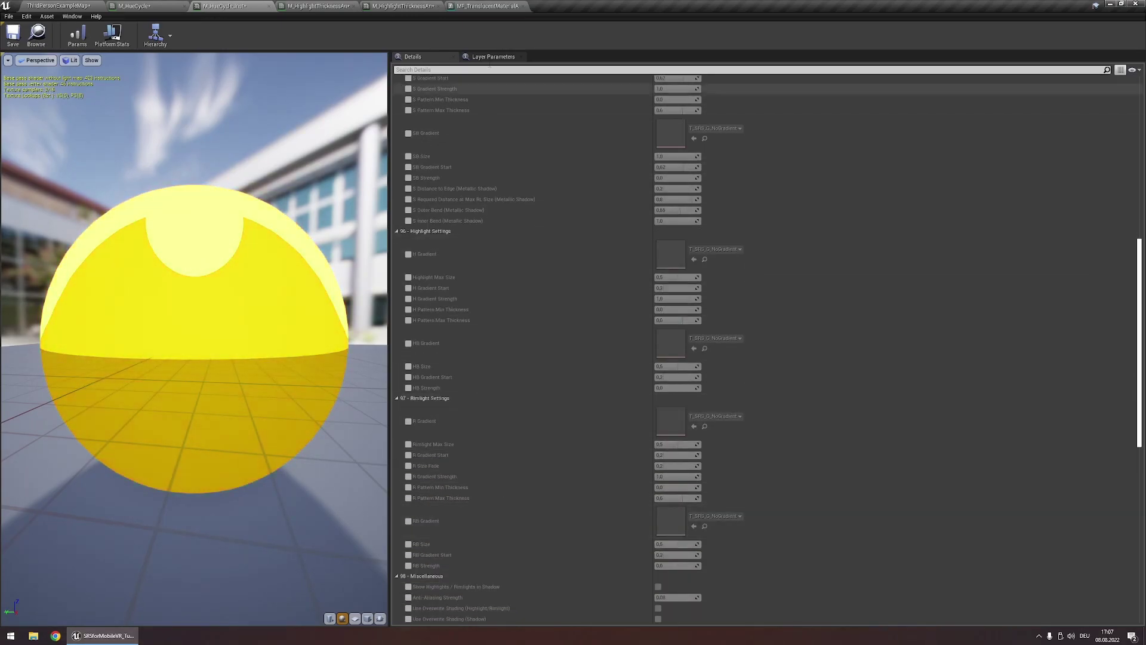
{"action": "left_click", "coordinate": [510, 6]}
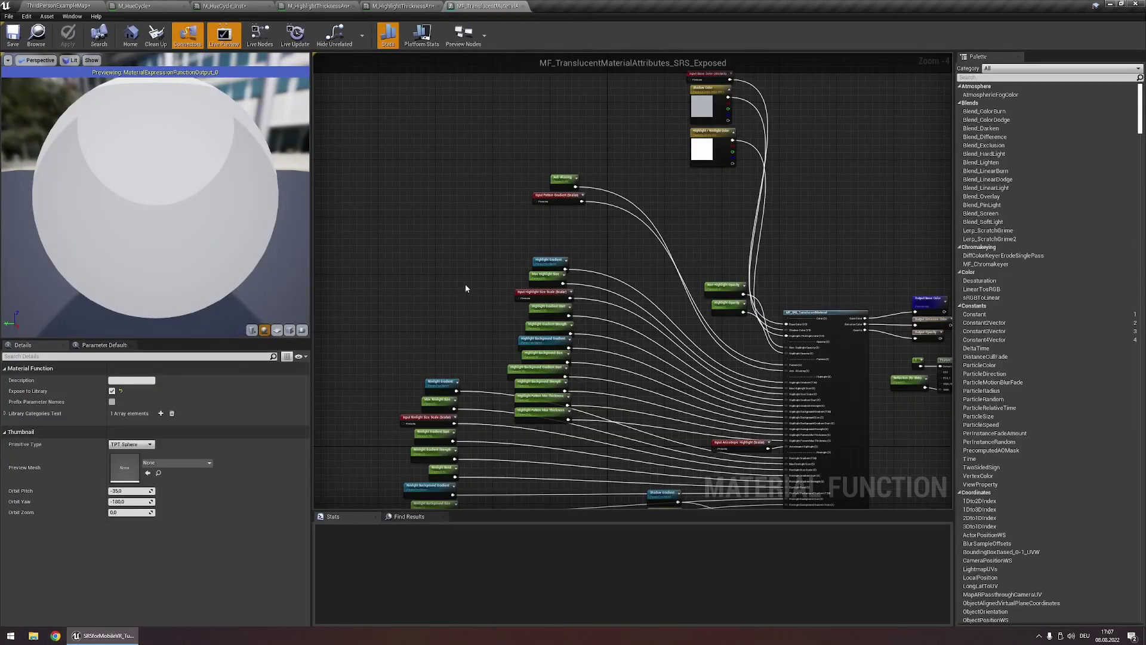
- Examine the Highlight Pattern Min and Max Thickness parameter nodes and the MF_SRS_TranslucentMaterial inputs they feed
{"action": "right_click_drag", "start_coordinate": [465, 284], "coordinate": [513, 214]}
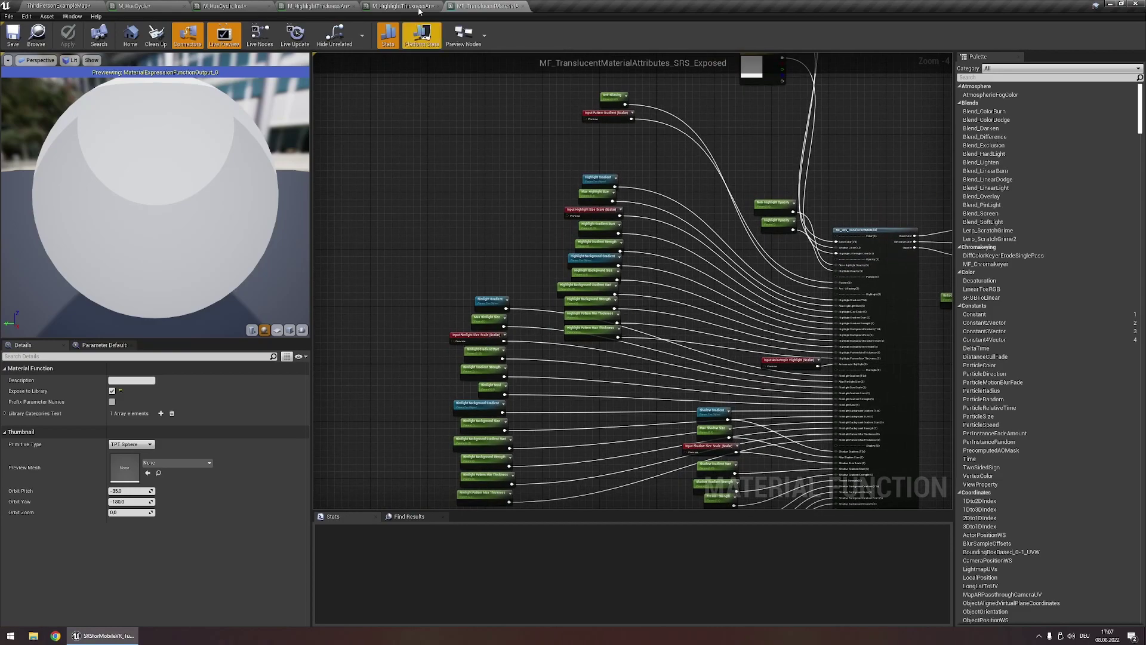
{"action": "left_click", "coordinate": [322, 4]}
{"action": "scroll", "coordinate": [464, 442], "scroll_direction": "down", "scroll_amount": 2}
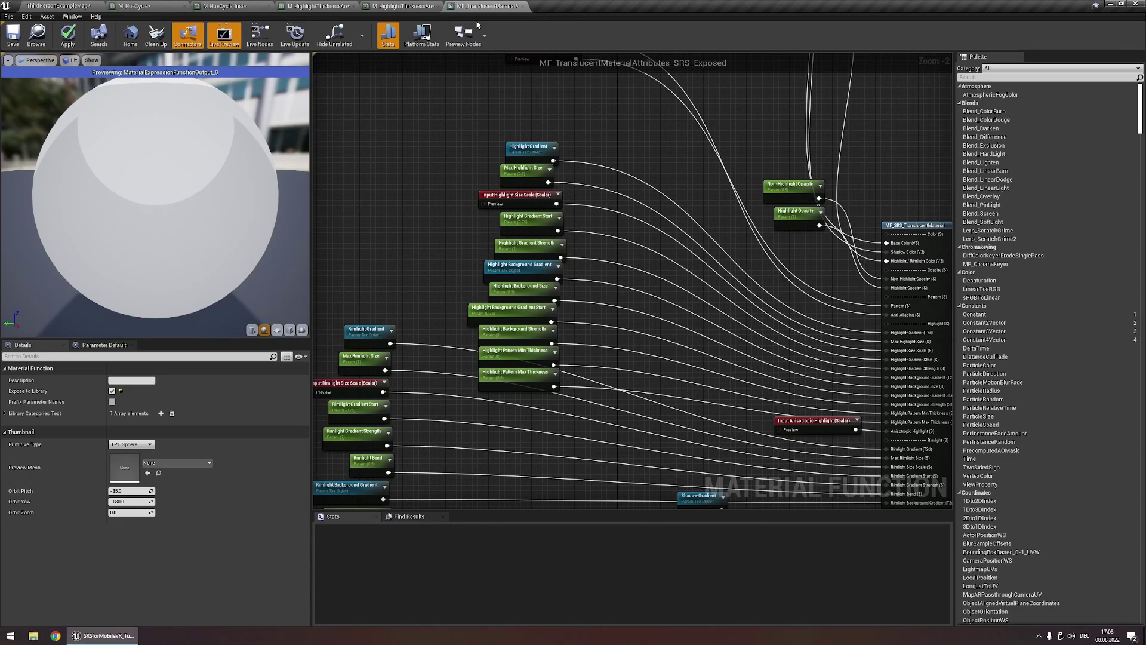
{"action": "right_click_drag", "start_coordinate": [471, 360], "coordinate": [419, 309]}
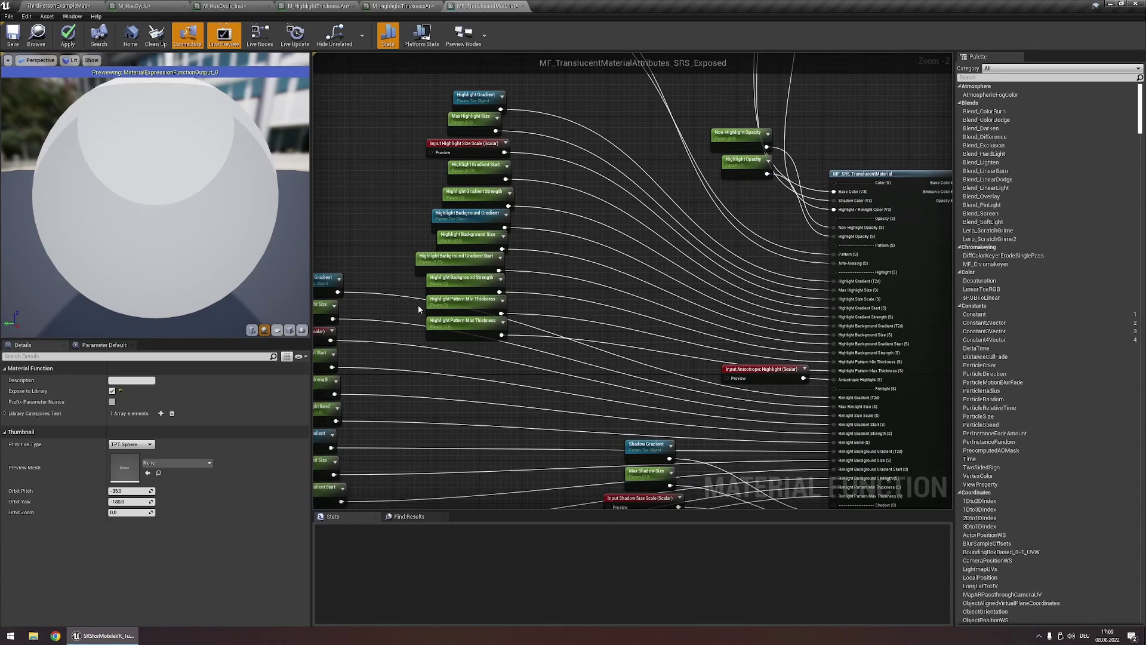
{"action": "left_click", "coordinate": [430, 307]}
{"action": "left_click", "coordinate": [472, 334]}
{"action": "left_click", "coordinate": [545, 328]}
{"action": "right_click_drag", "start_coordinate": [650, 327], "coordinate": [591, 313]}
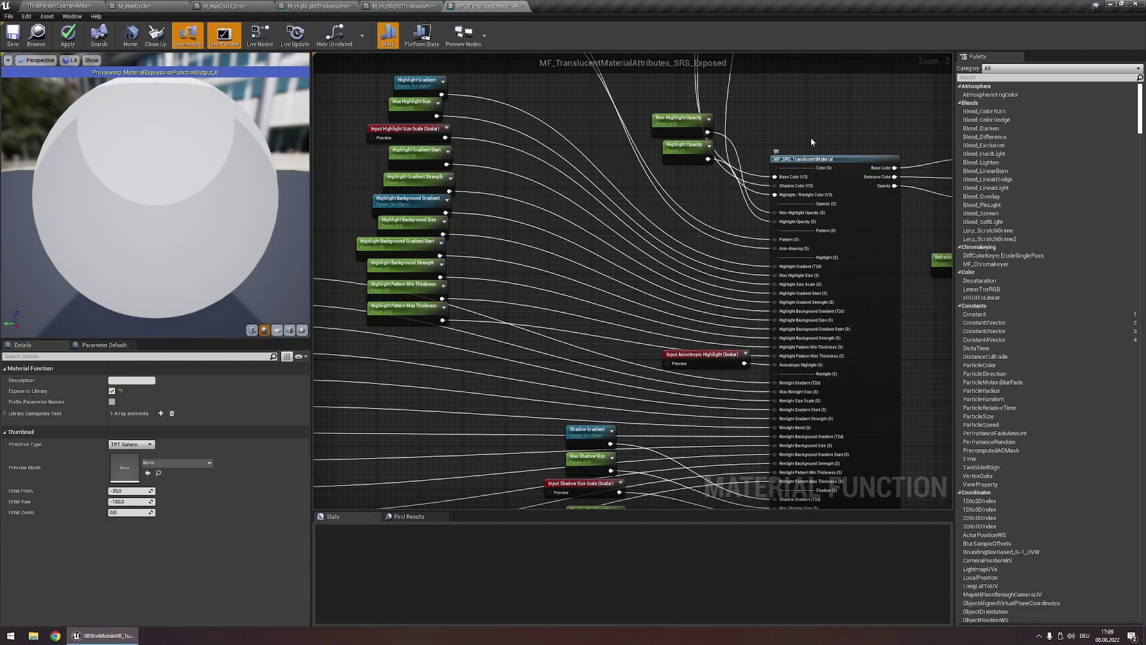
{"action": "left_click", "coordinate": [821, 159]}
{"action": "left_click", "coordinate": [905, 320]}
{"action": "right_click_drag", "start_coordinate": [502, 318], "coordinate": [496, 275]}
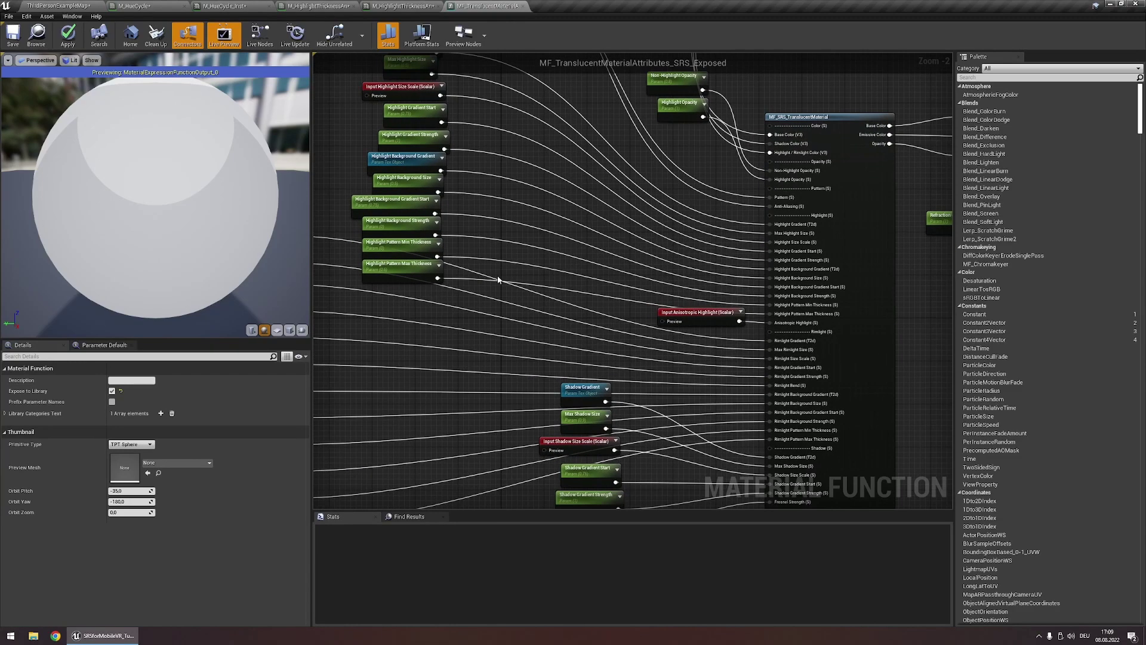
- Add a function input of type Scalar and connect it to the Highlight Pattern Min Thickness input of MF_SRS_TranslucentMaterial
{"action": "right_click", "coordinate": [464, 252]}
{"action": "type", "text": "input"}
{"action": "key", "text": "Return"}
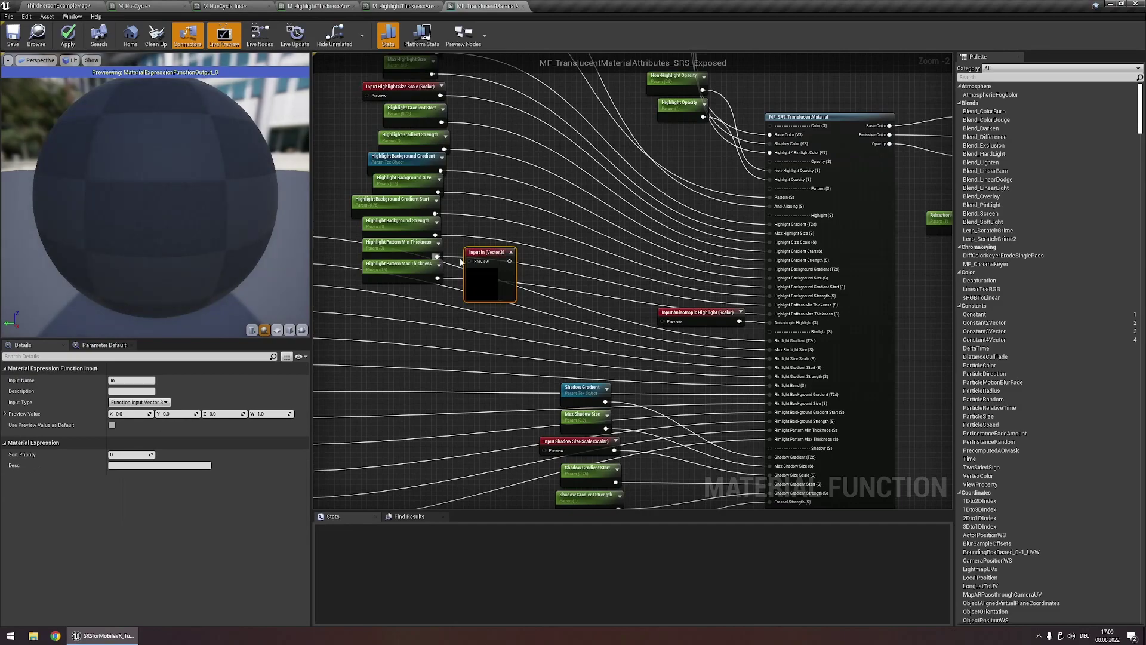
{"action": "left_click", "coordinate": [511, 252]}
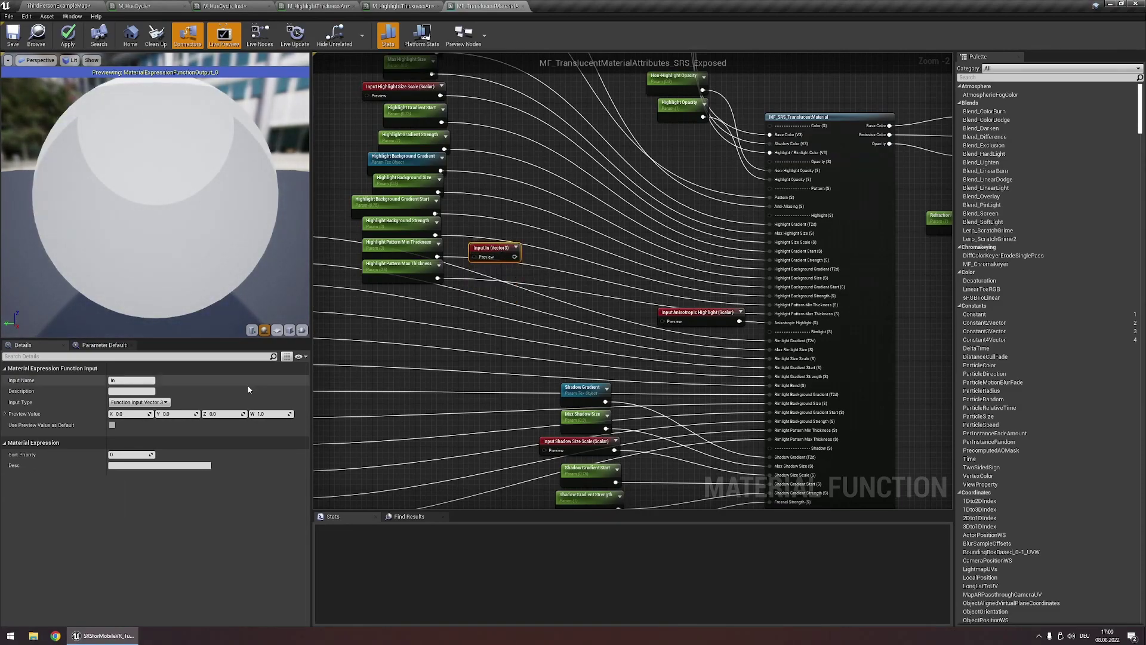
{"action": "left_click", "coordinate": [137, 402]}
{"action": "left_click", "coordinate": [137, 413]}
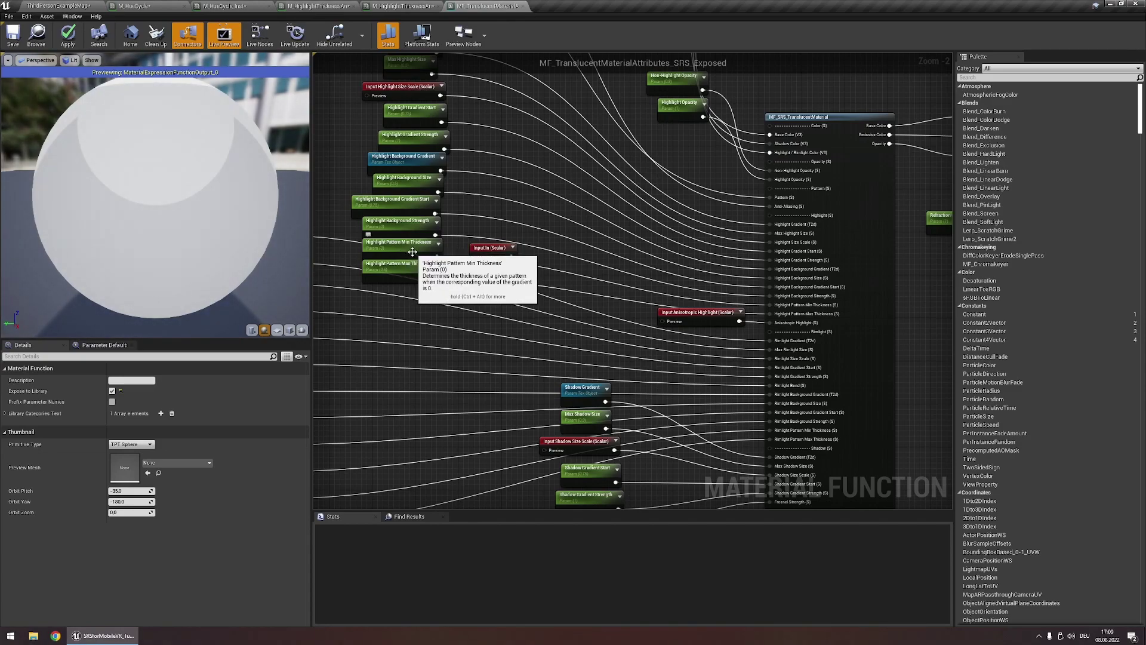
{"action": "left_click", "coordinate": [487, 250]}
{"action": "left_click_drag", "start_coordinate": [511, 257], "coordinate": [770, 305]}
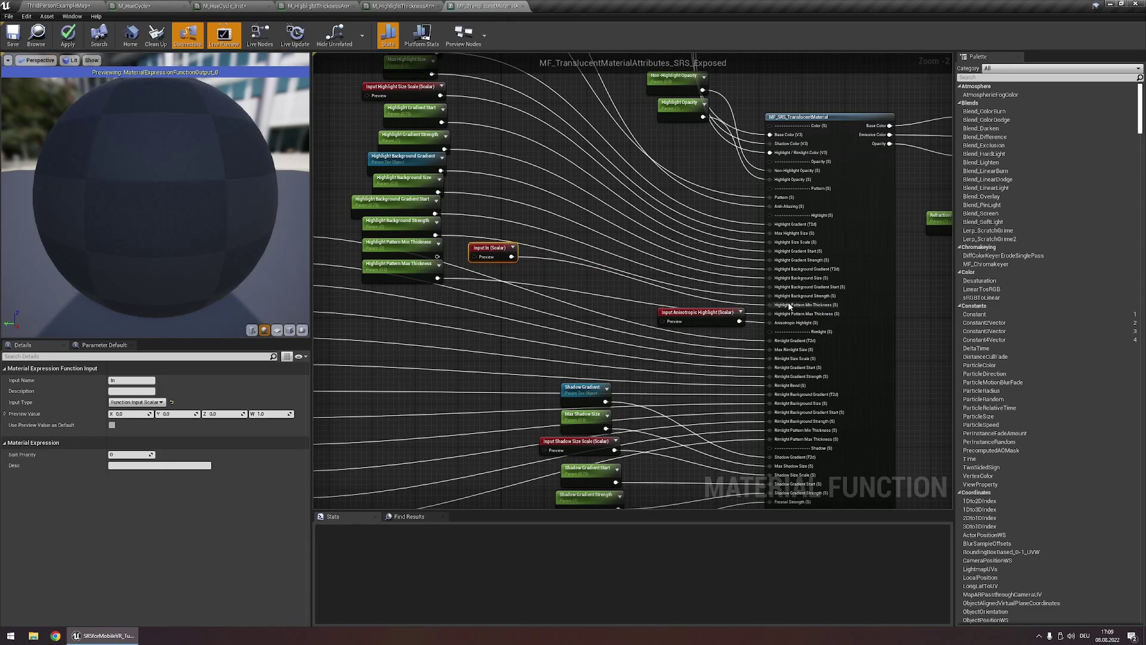
- Name the new scalar function input Highlight Pattern Min Thickness
{"action": "double_click", "coordinate": [131, 380]}
{"action": "type", "text": "Highlight Patter"}
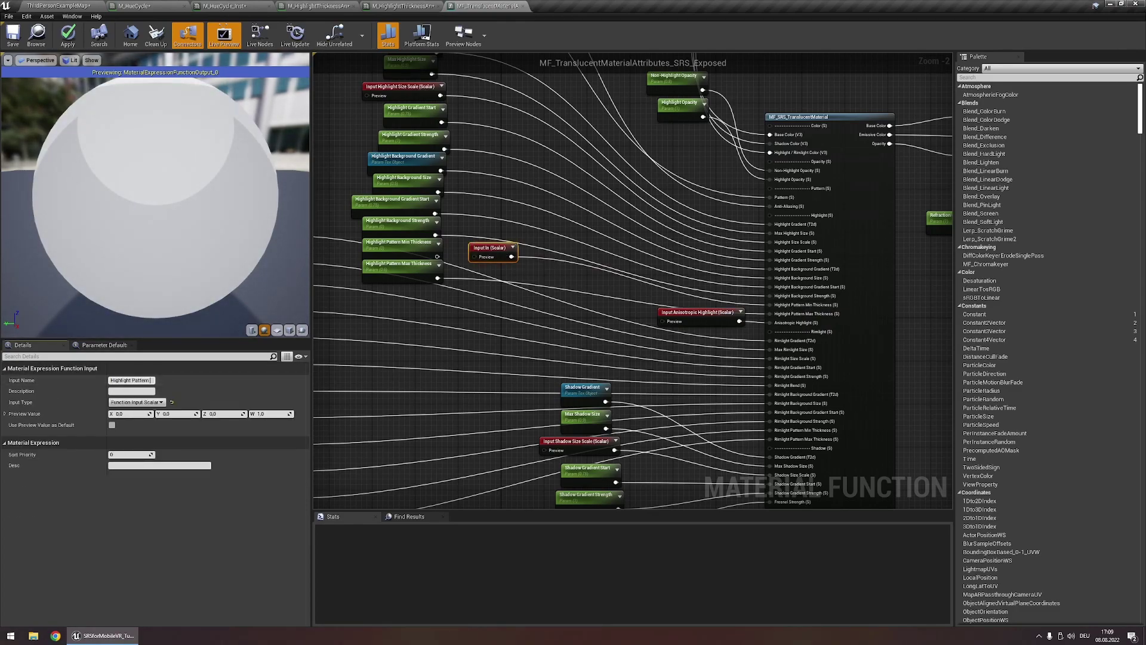
{"action": "type", "text": "n Min Thickness"}
{"action": "key", "text": "Return"}
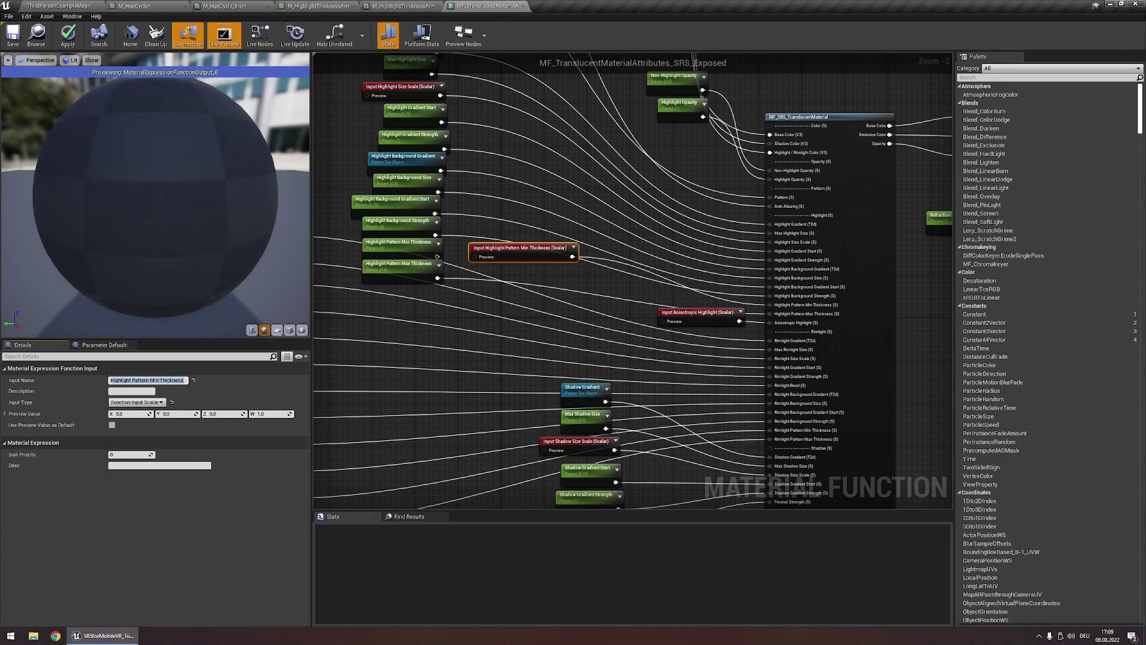
{"action": "left_click", "coordinate": [543, 312]}
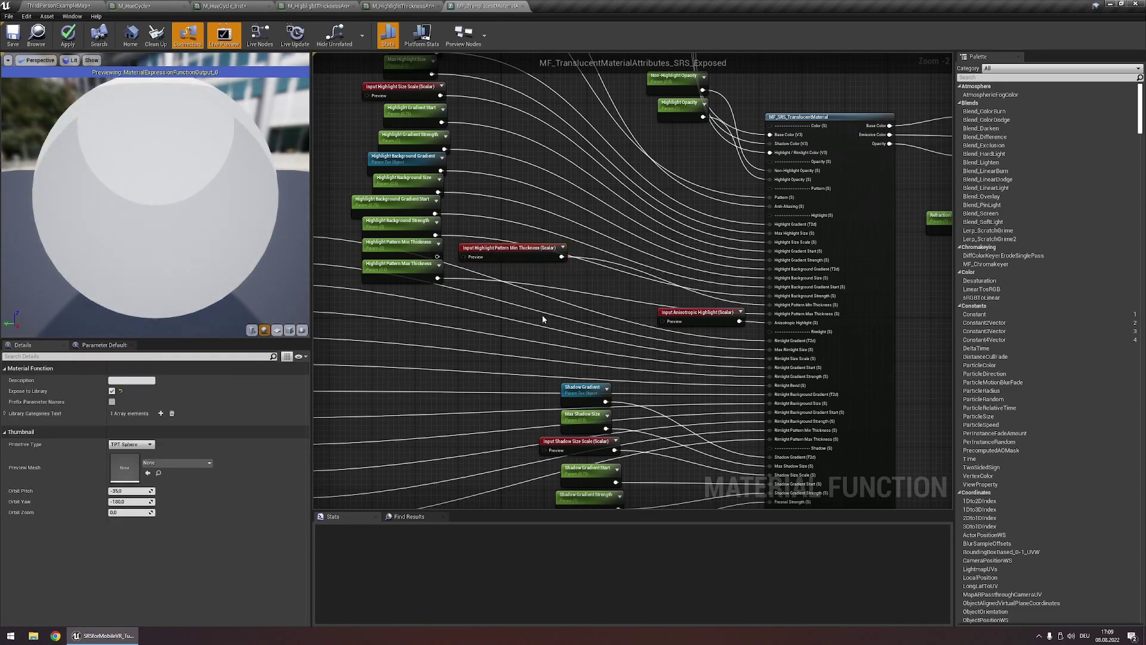
- Duplicate the Highlight Pattern Min Thickness input and connect the copy to Highlight Pattern Max Thickness on MF_SRS_TranslucentMaterial
{"action": "left_click", "coordinate": [513, 247]}
{"action": "key", "text": "ctrl+w"}
{"action": "left_click_drag", "start_coordinate": [520, 273], "coordinate": [786, 314]}
{"action": "left_click", "coordinate": [583, 304]}
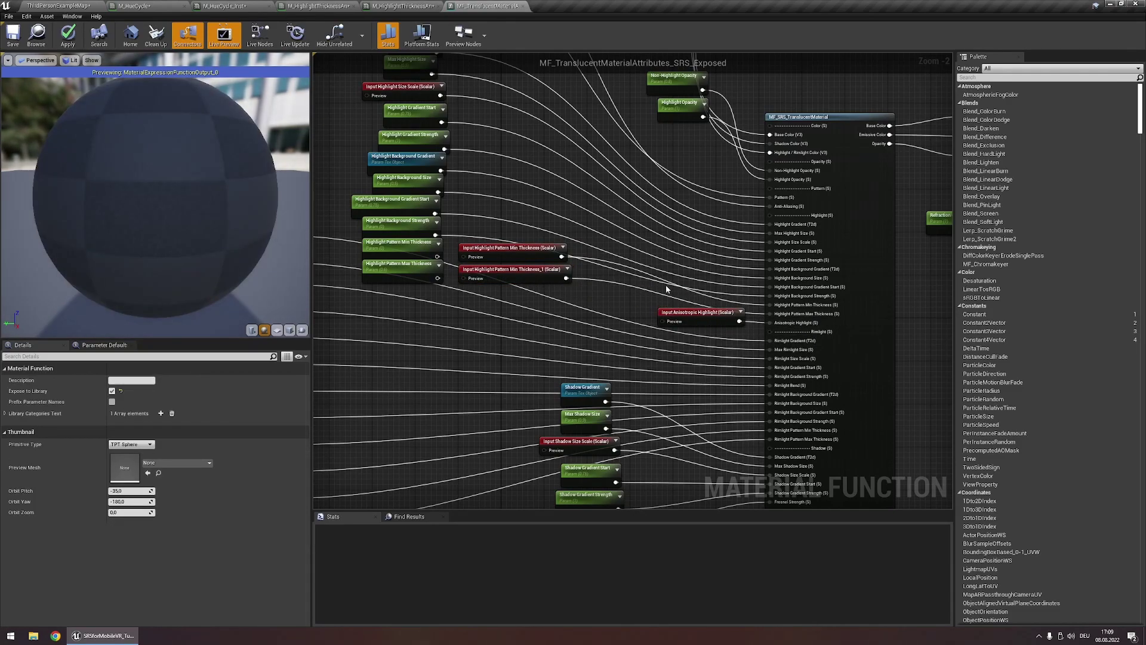
- Rename the duplicated function input as Highlight Pattern Max Thickness
{"action": "left_click", "coordinate": [501, 277]}
{"action": "double_click", "coordinate": [154, 381]}
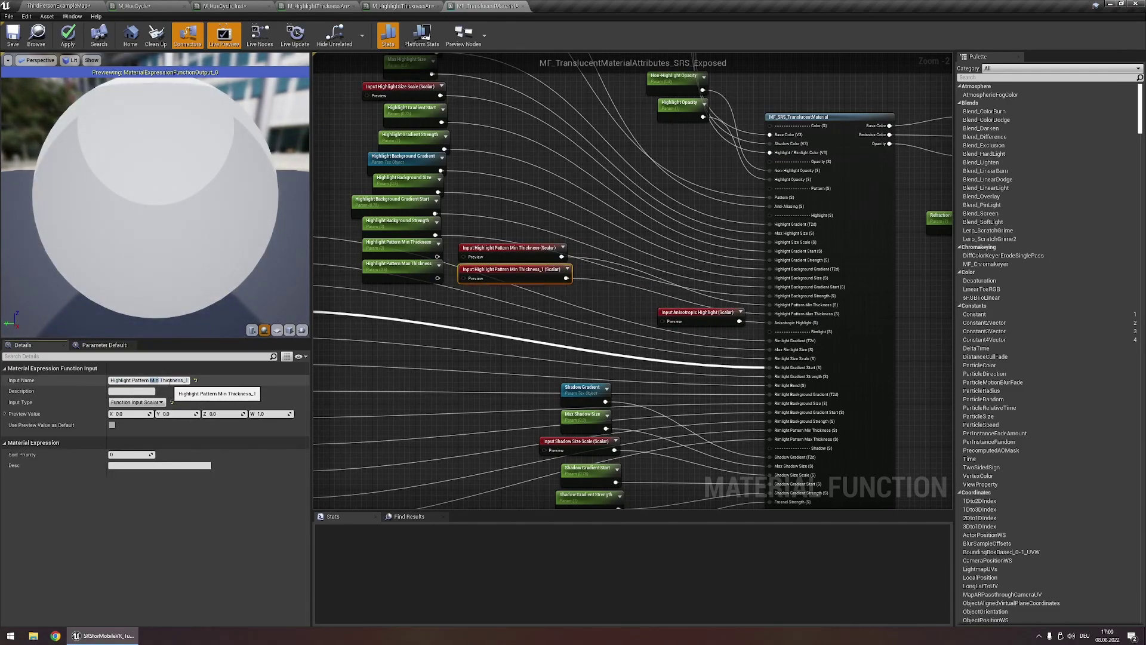
{"action": "type", "text": "Max"}
{"action": "left_click", "coordinate": [190, 380]}
{"action": "key", "text": "BackSpace"}
{"action": "key", "text": "BackSpace"}
{"action": "key", "text": "Return"}
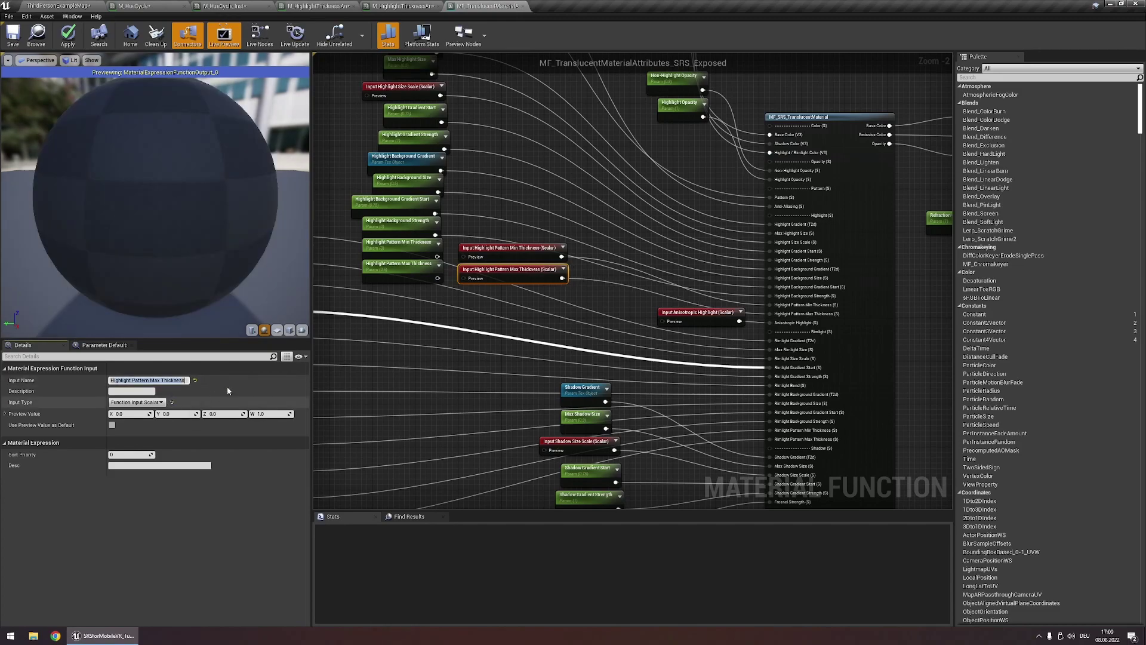
{"action": "left_click", "coordinate": [386, 313]}
- Make the min thickness input use its preview value as default and set the max thickness input's preview X value to 0.6
{"action": "left_click", "coordinate": [507, 247]}
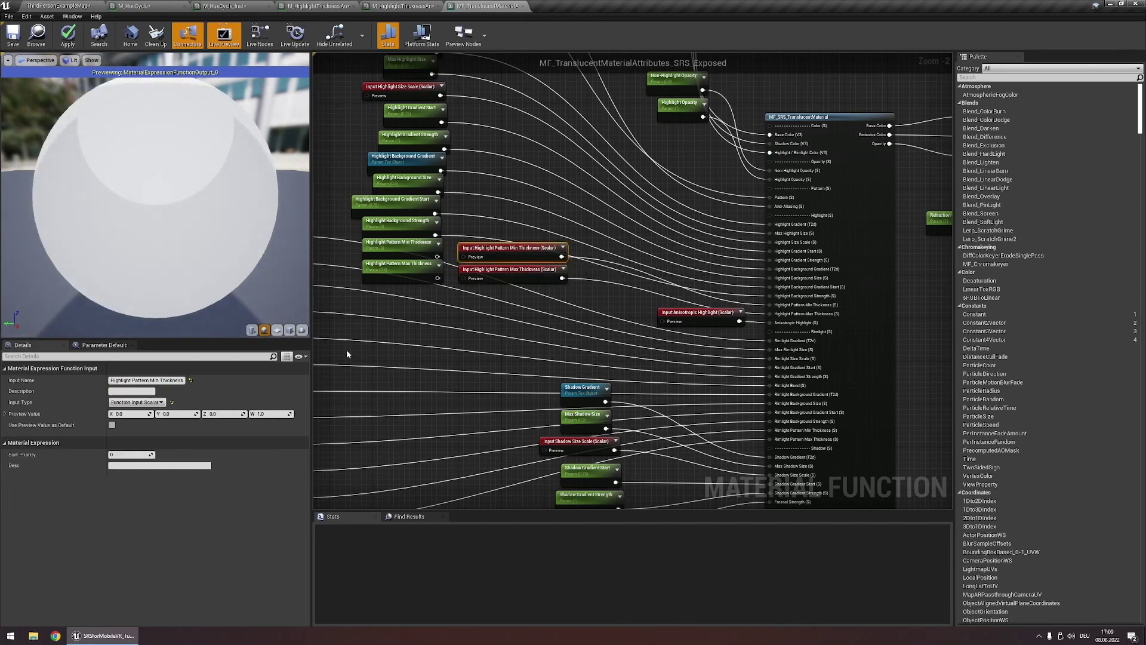
{"action": "left_click", "coordinate": [111, 425]}
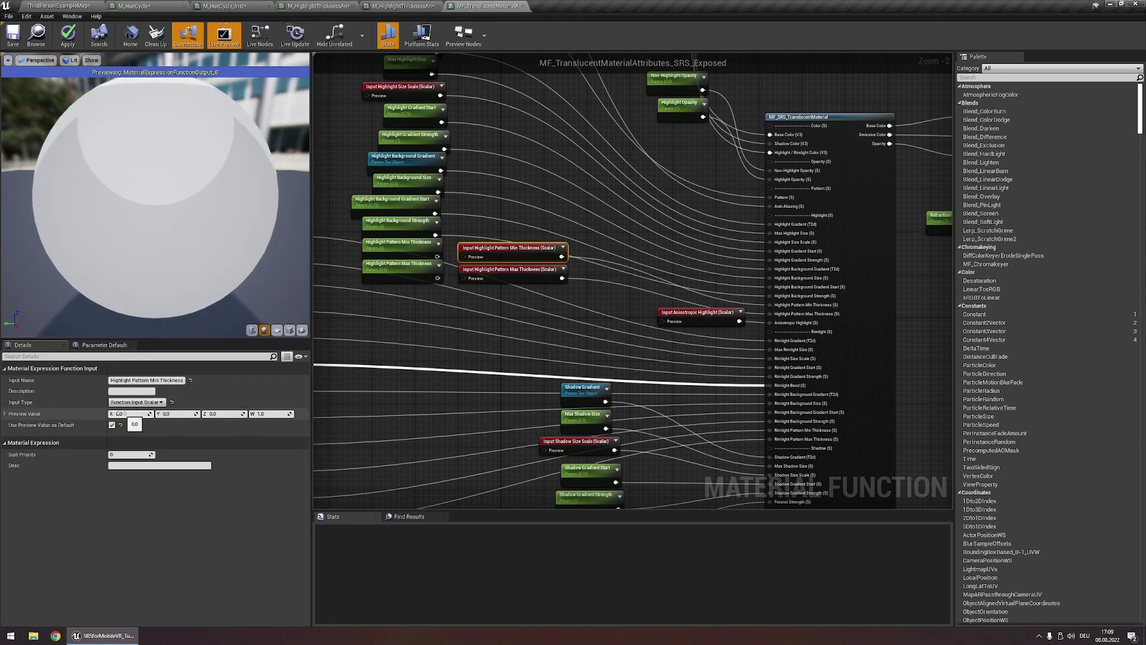
{"action": "left_click", "coordinate": [382, 249]}
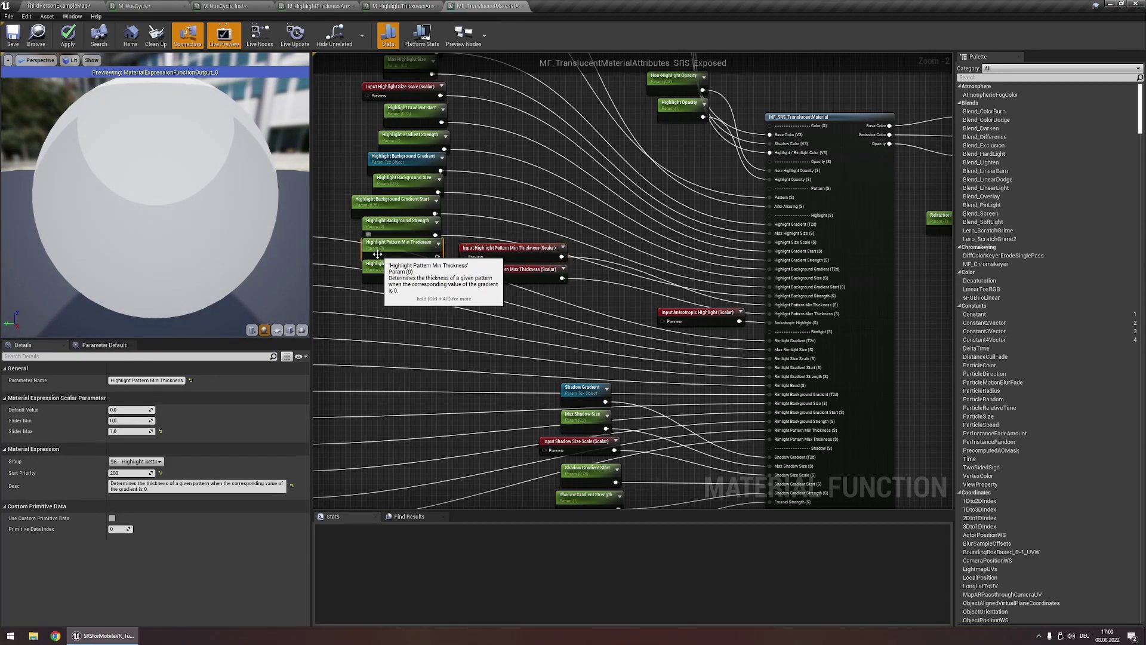
{"action": "left_click", "coordinate": [514, 247]}
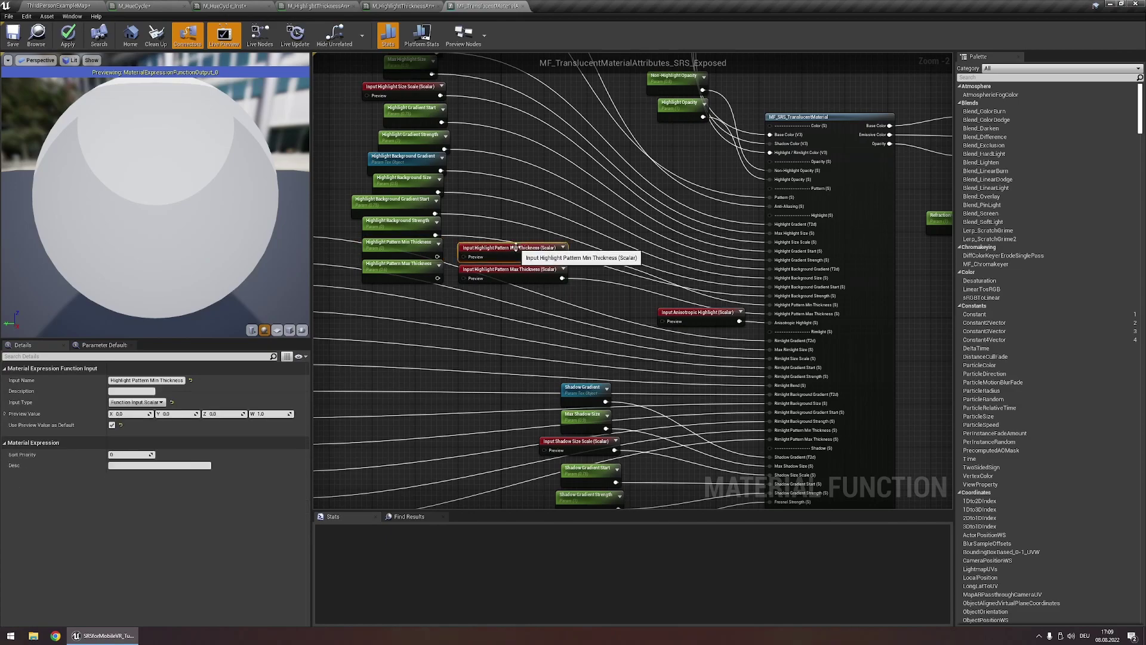
{"action": "left_click", "coordinate": [517, 269]}
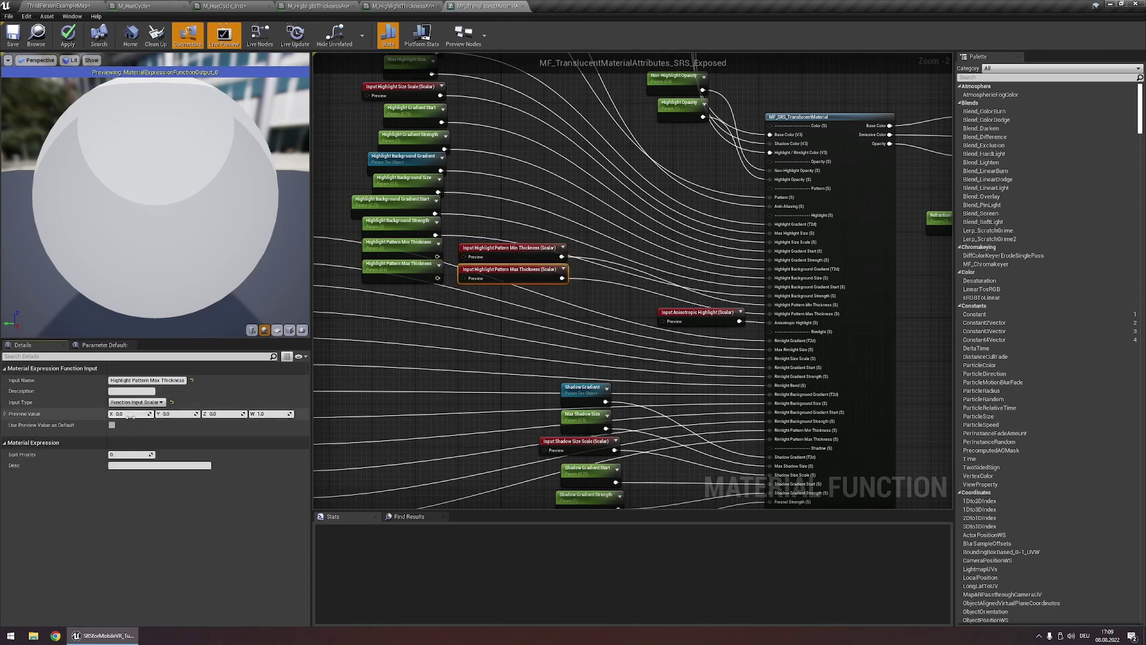
{"action": "type", "text": "0,6"}
{"action": "left_click", "coordinate": [364, 384]}
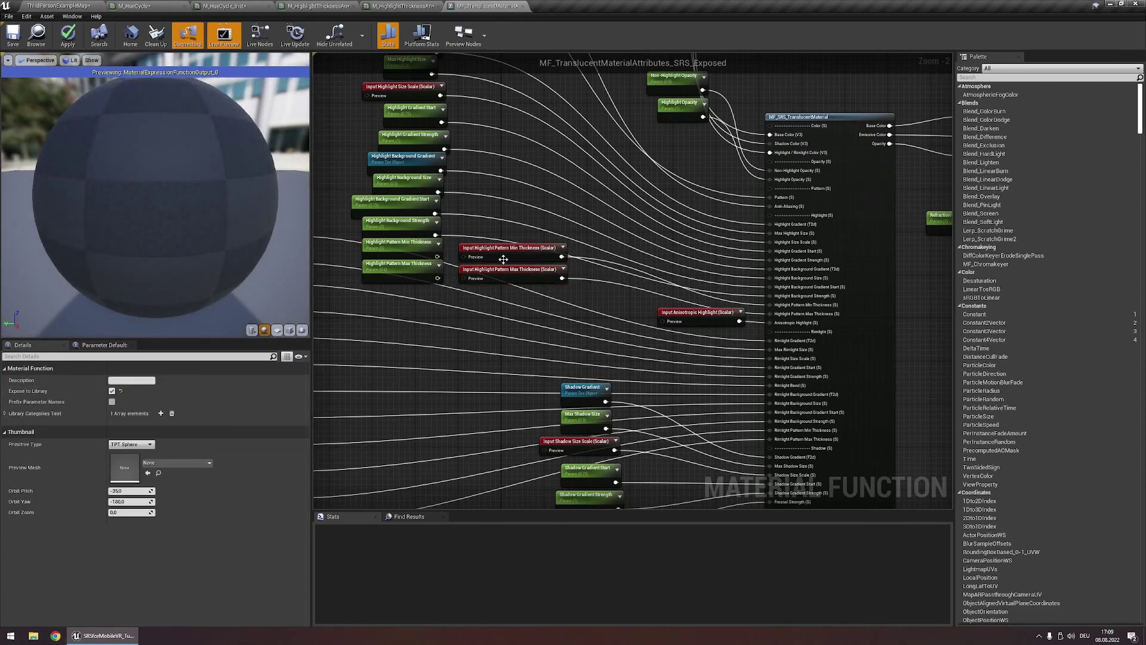
- Set the sort priority of the min thickness input to 100 and the max thickness input to 101, and apply the function
{"action": "left_click", "coordinate": [503, 258]}
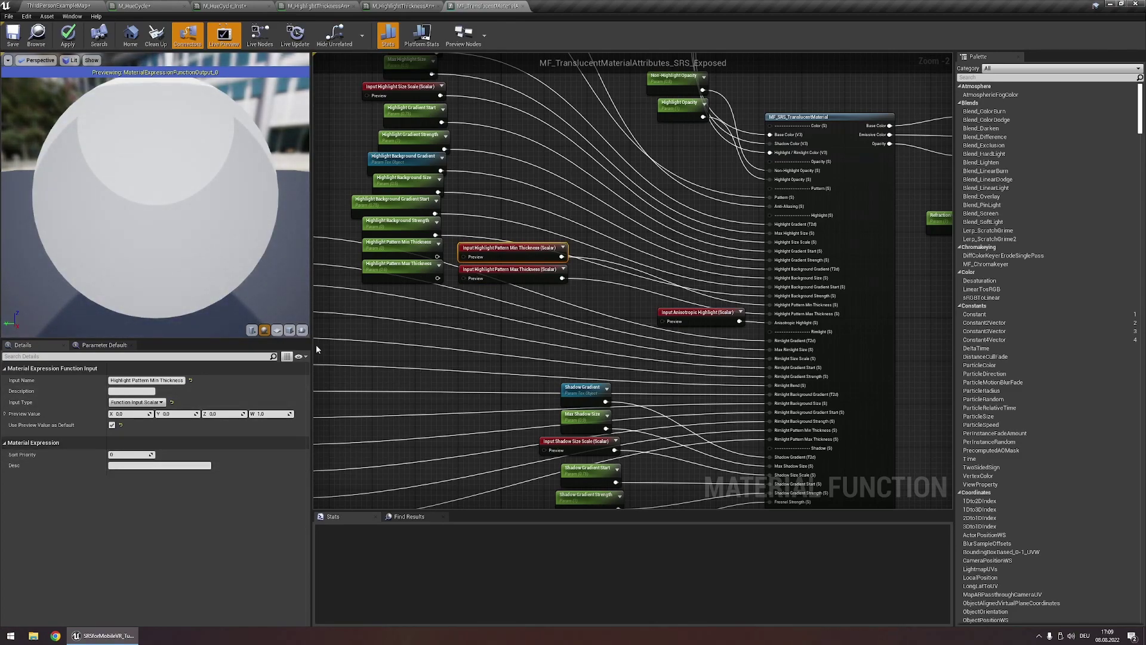
{"action": "left_click", "coordinate": [142, 455]}
{"action": "type", "text": "100"}
{"action": "key", "text": "Return"}
{"action": "left_click", "coordinate": [512, 269]}
{"action": "left_click", "coordinate": [121, 455]}
{"action": "type", "text": "101"}
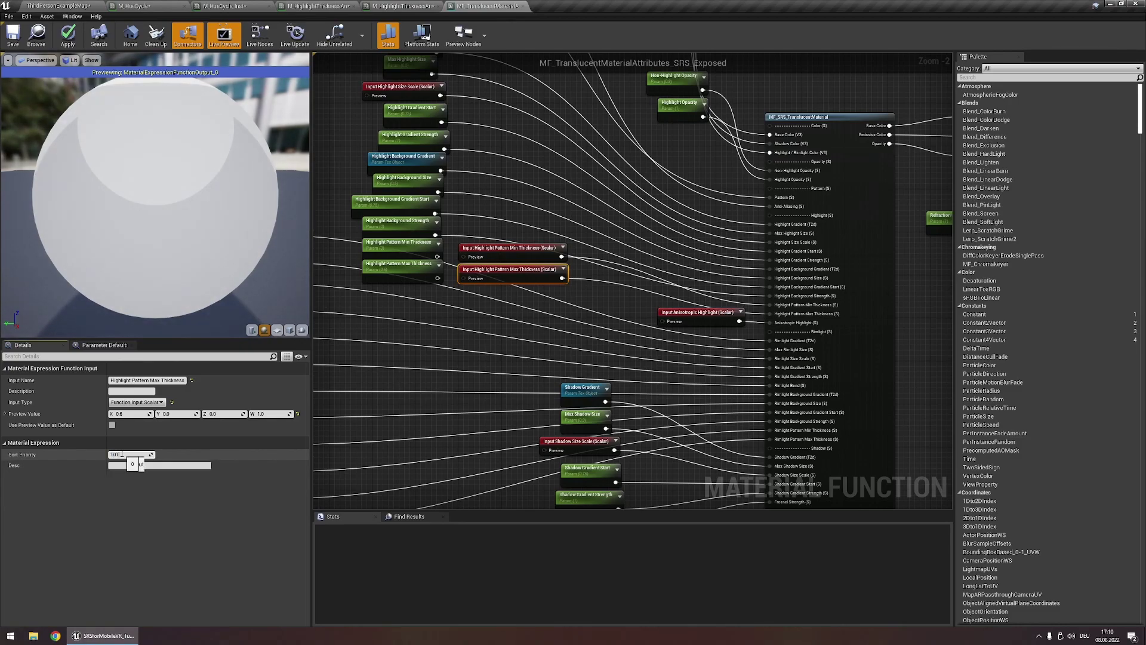
{"action": "key", "text": "Return"}
{"action": "left_click", "coordinate": [508, 248], "text": "ctrl"}
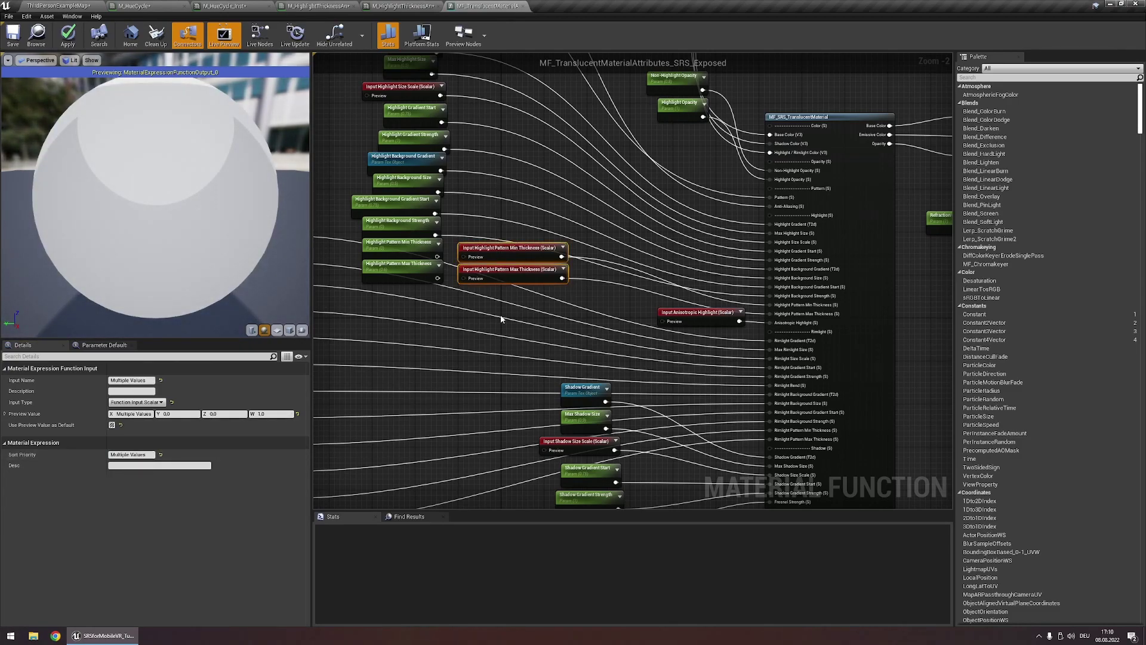
{"action": "right_click_drag", "start_coordinate": [509, 368], "coordinate": [448, 353]}
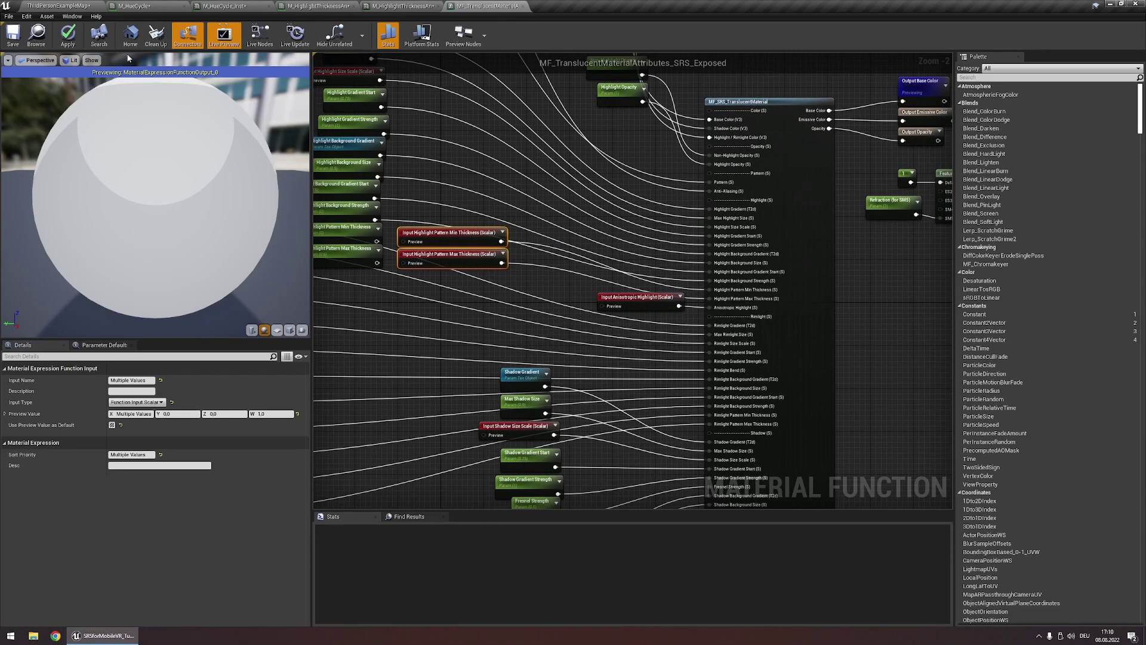
{"action": "left_click", "coordinate": [70, 39]}
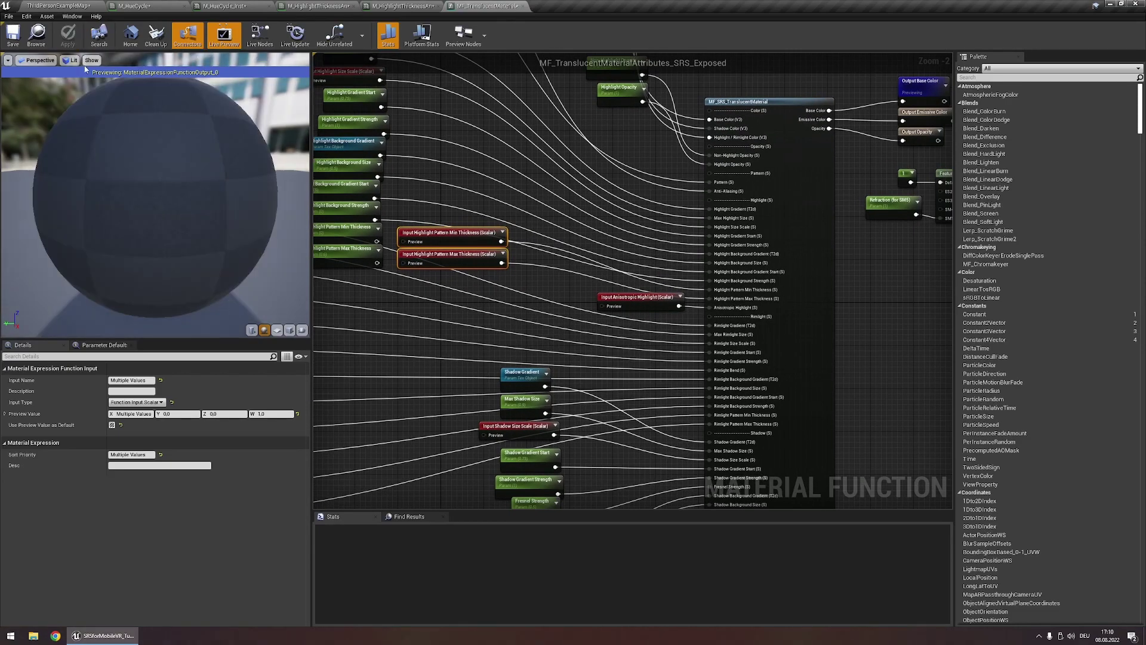
- In M_HighlightThicknessAnimated, replace the MF_TranslucentMaterialAttributes_SRS node's function with MF_TranslucentMaterialAttributes_SRS_Exposed
{"action": "left_click", "coordinate": [318, 6]}
{"action": "right_click_drag", "start_coordinate": [530, 134], "coordinate": [557, 136]}
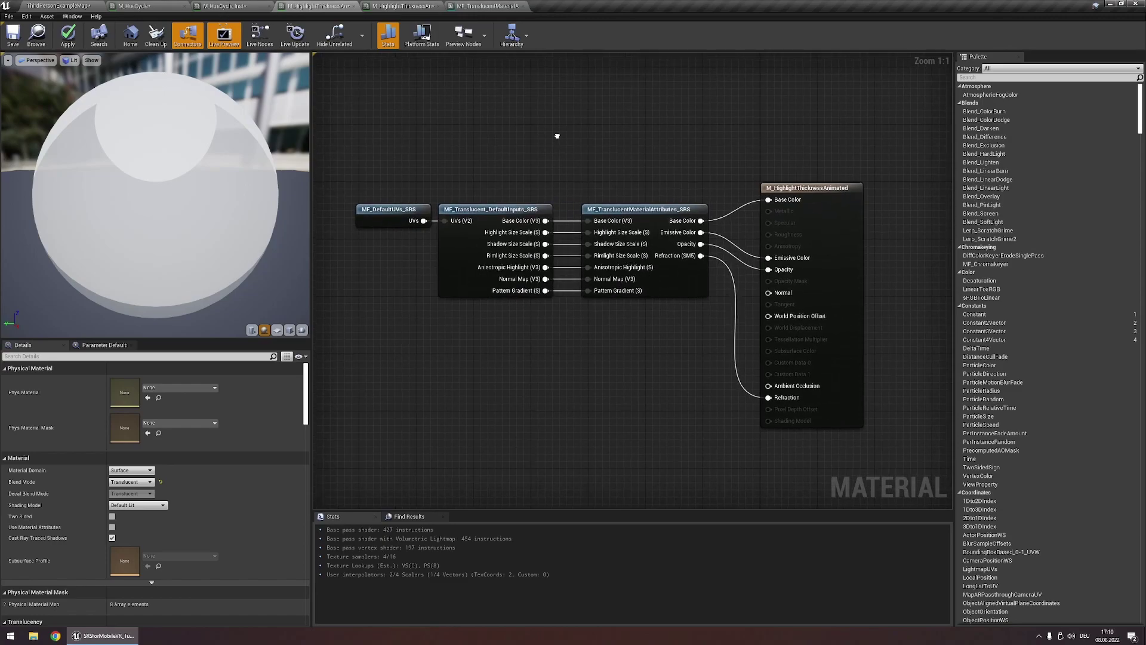
{"action": "left_click", "coordinate": [665, 292]}
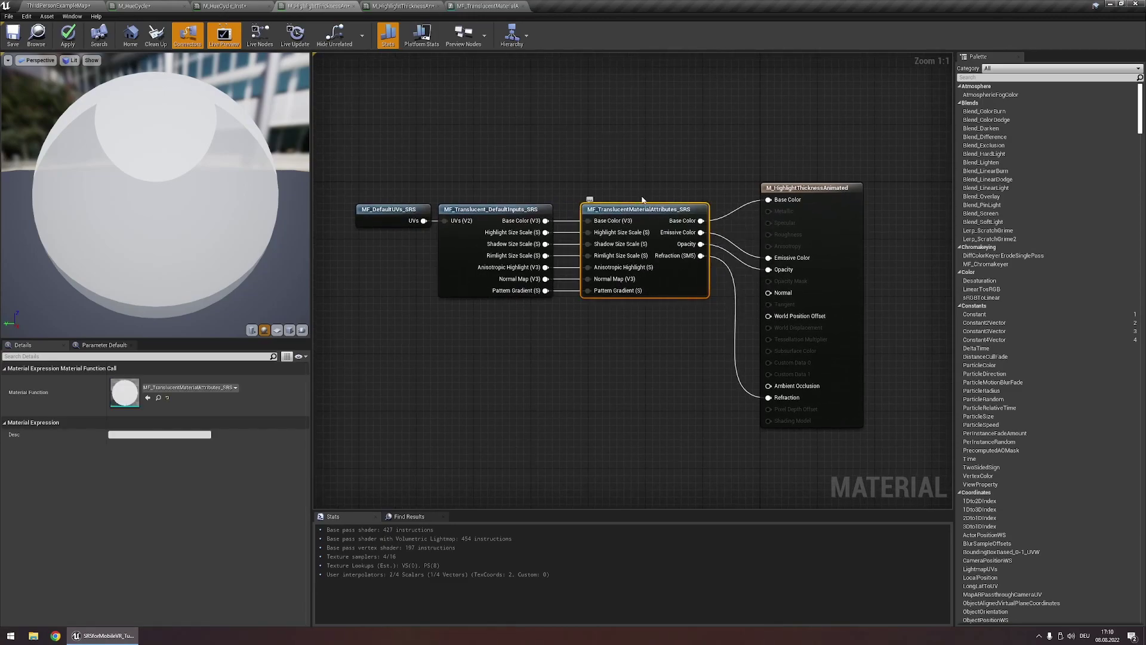
{"action": "left_click", "coordinate": [190, 388]}
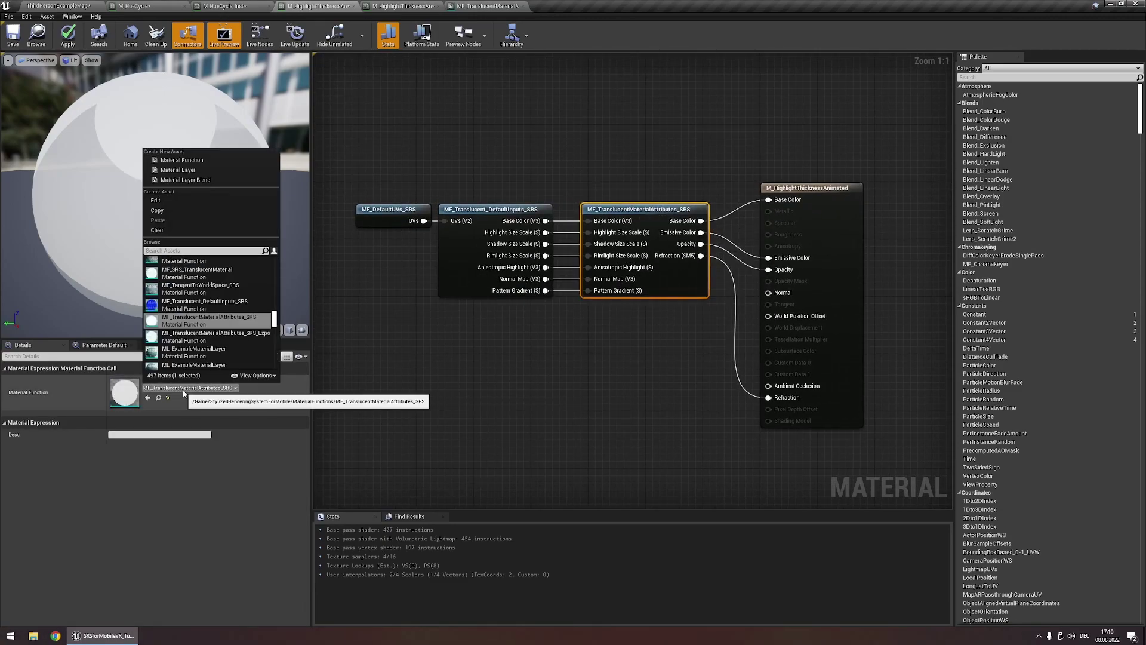
{"action": "left_click", "coordinate": [253, 335]}
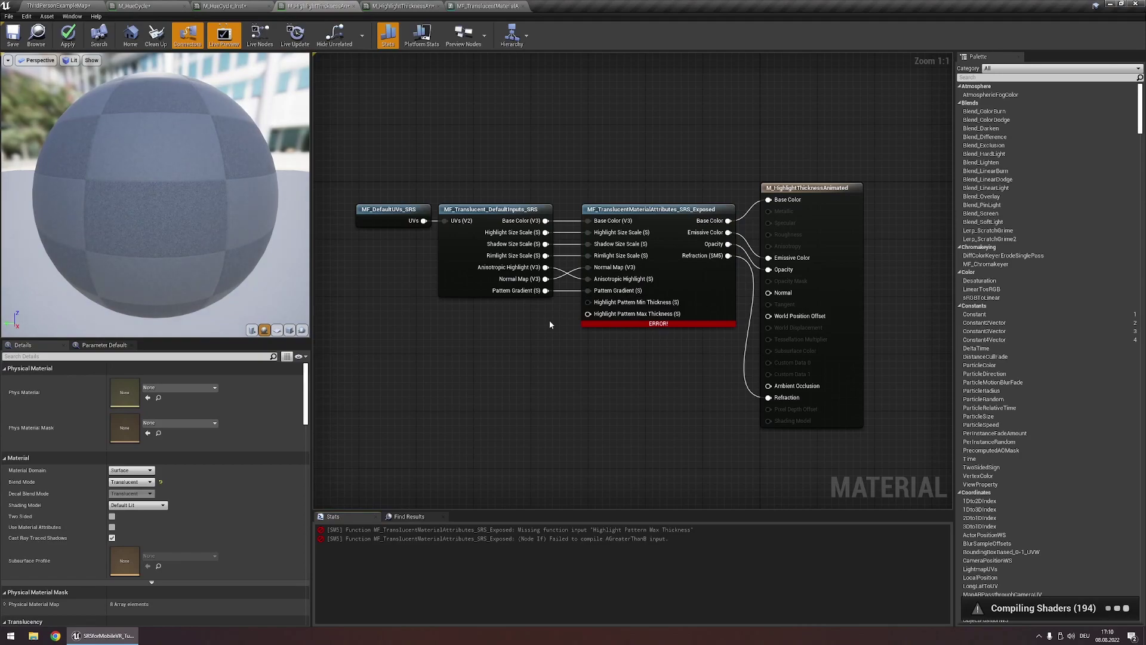
- In the exposed function, make the Highlight Pattern Max Thickness input use its preview value as default and apply the change
{"action": "right_click_drag", "start_coordinate": [602, 308], "coordinate": [571, 300]}
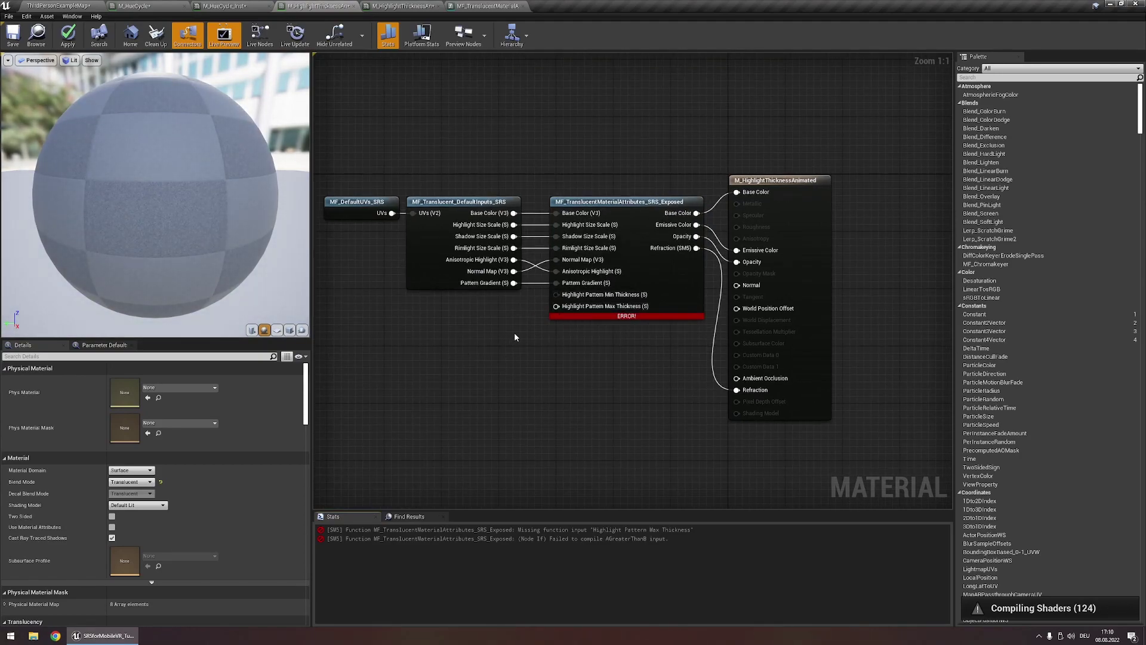
{"action": "left_click", "coordinate": [421, 5]}
{"action": "left_click", "coordinate": [486, 5]}
{"action": "left_click", "coordinate": [340, 368]}
{"action": "left_click", "coordinate": [490, 247]}
{"action": "left_click", "coordinate": [489, 264]}
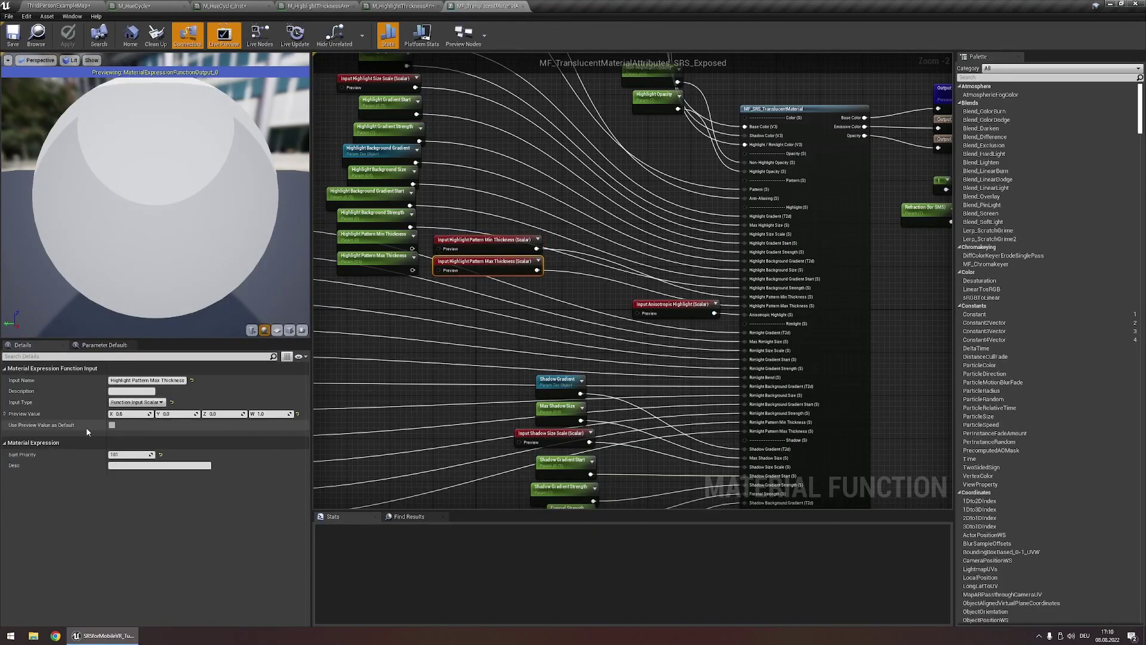
{"action": "left_click", "coordinate": [112, 425]}
{"action": "left_click", "coordinate": [451, 358]}
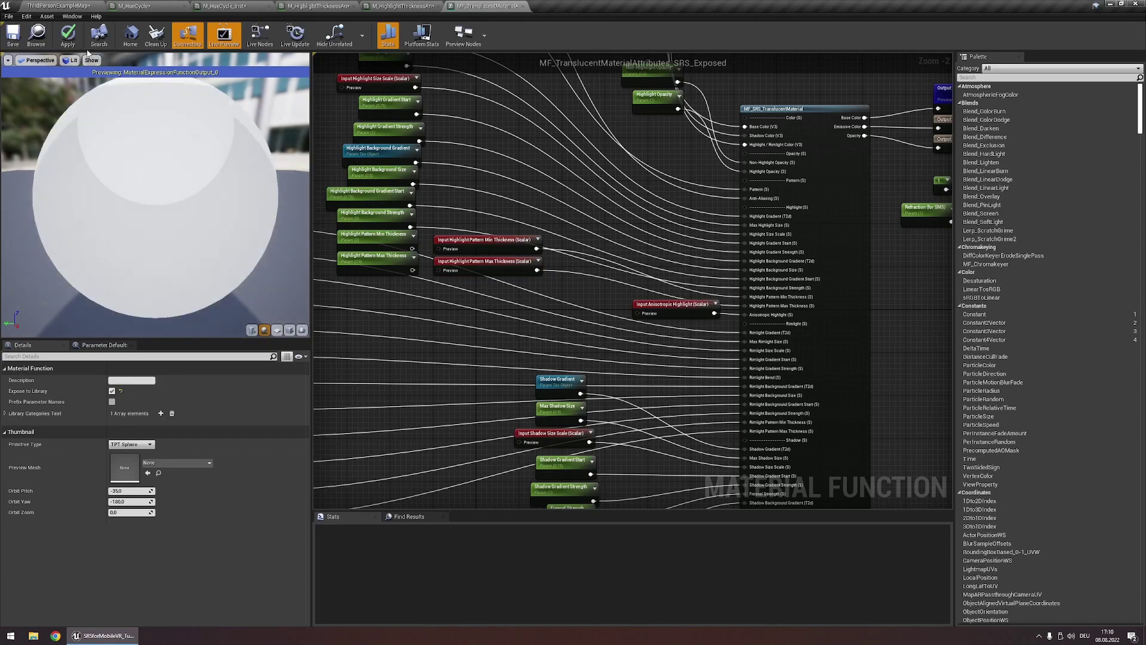
{"action": "left_click", "coordinate": [74, 37]}
- Add a DebugTimeSine node to the M_HighlightThicknessAnimated graph
{"action": "left_click", "coordinate": [403, 5]}
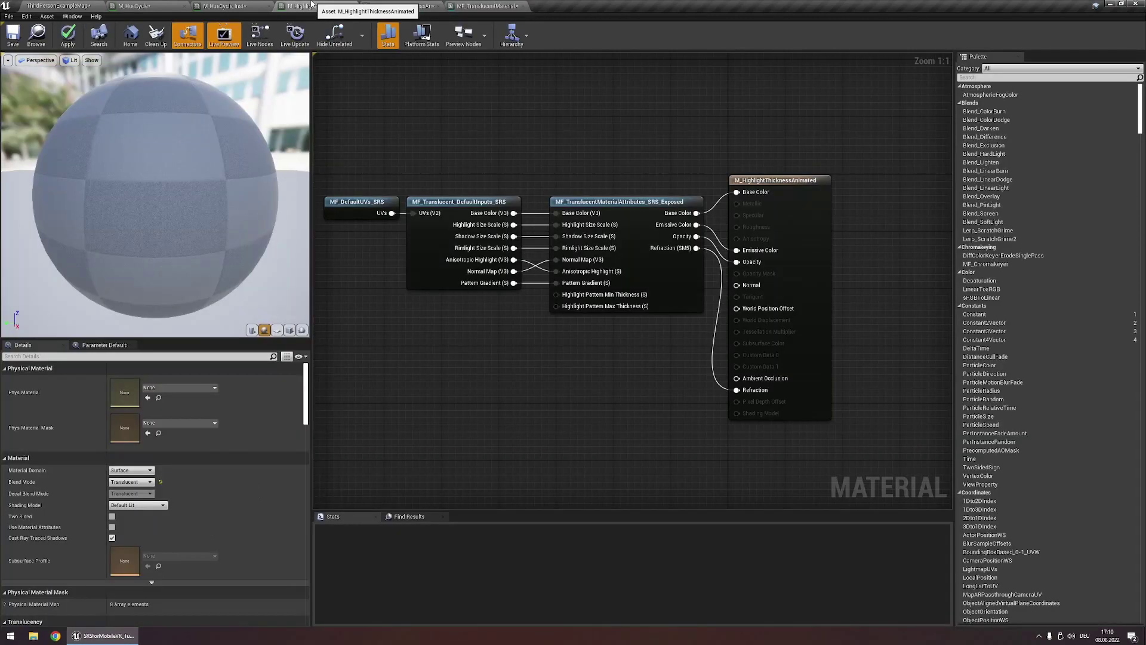
{"action": "left_click", "coordinate": [320, 5]}
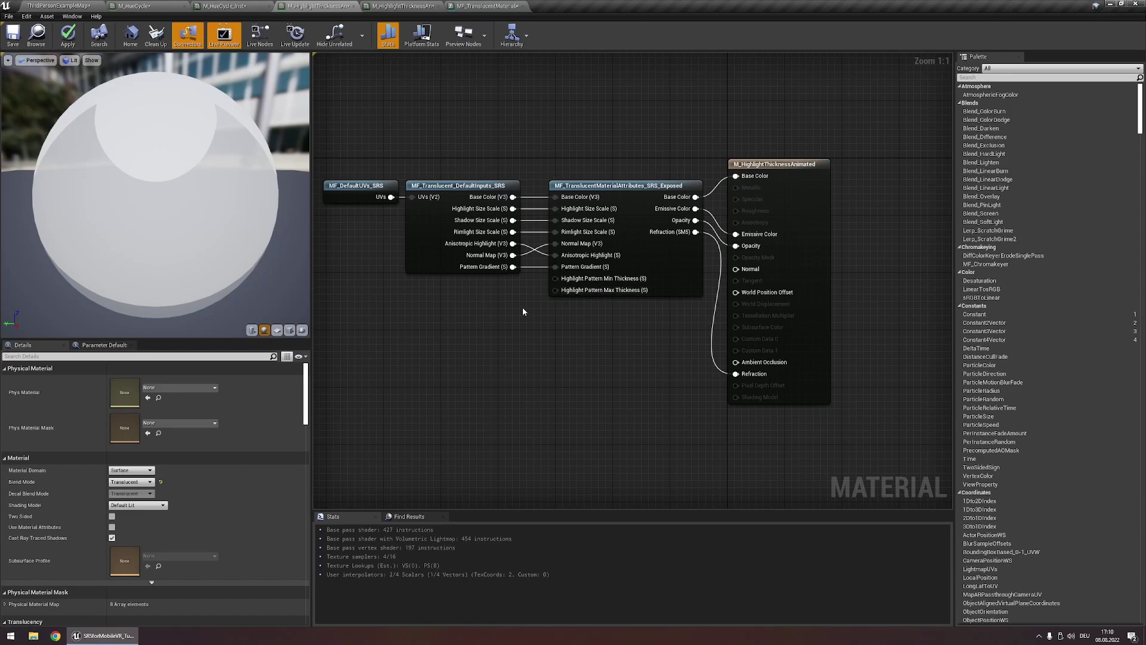
{"action": "right_click_drag", "start_coordinate": [521, 308], "coordinate": [617, 261]}
{"action": "right_click", "coordinate": [544, 277]}
{"action": "type", "text": "debug"}
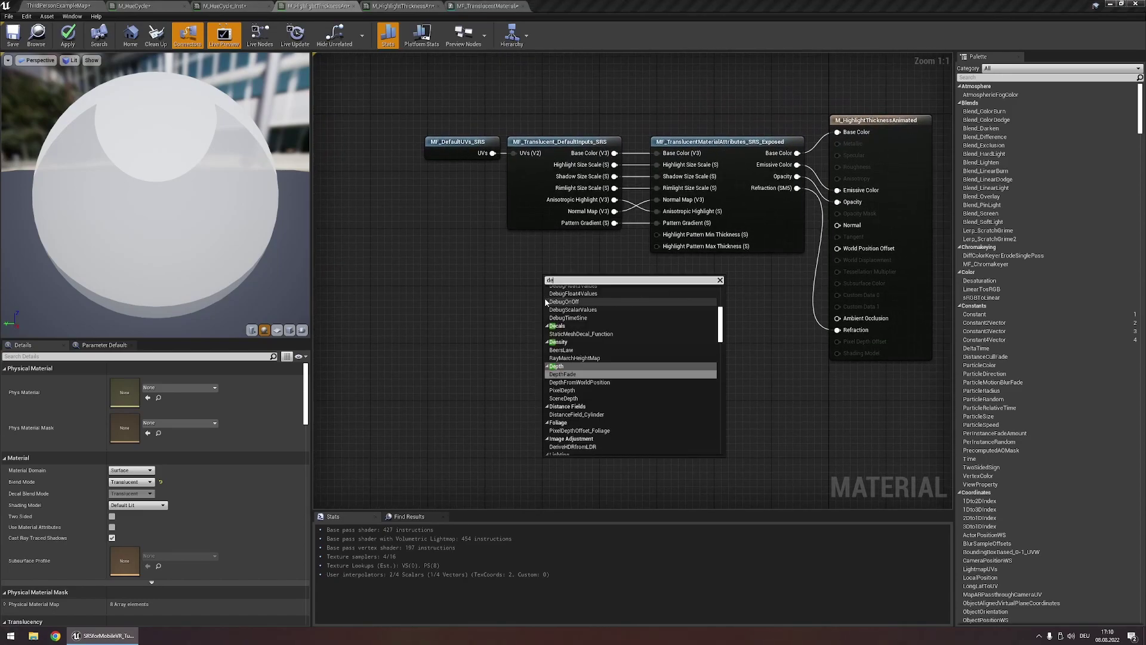
{"action": "left_click", "coordinate": [600, 355]}
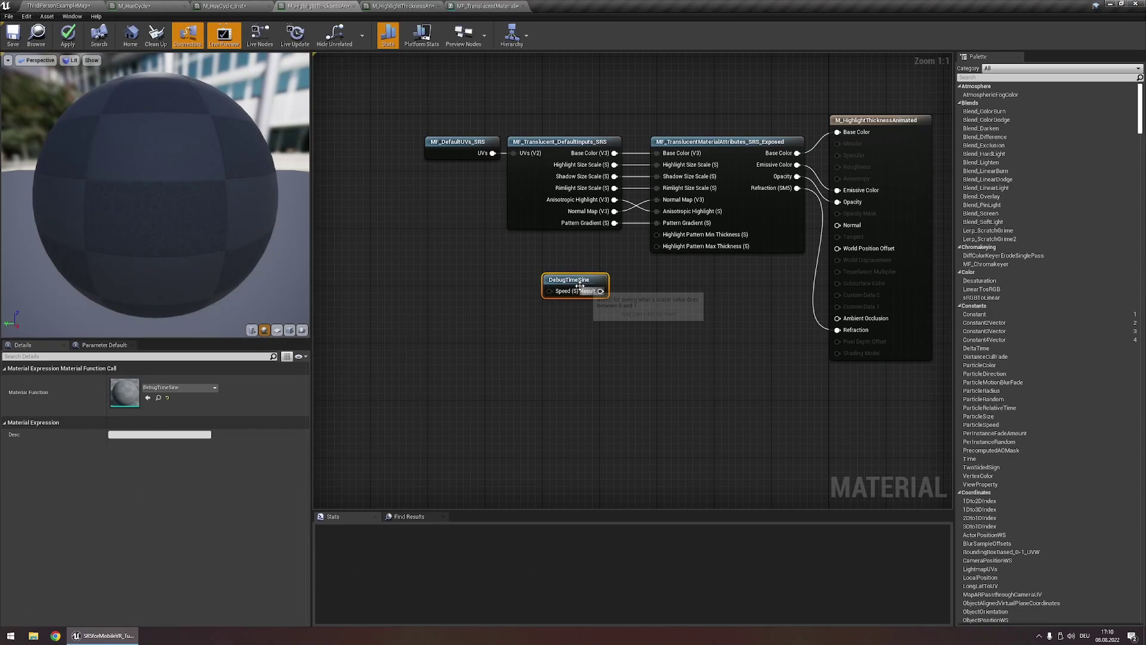
- Connect DebugTimeSine directly to Highlight Pattern Min Thickness and through a new OneMinus node to Highlight Pattern Max Thickness
{"action": "left_click_drag", "start_coordinate": [585, 286], "coordinate": [413, 293]}
{"action": "key", "text": "o"}
{"action": "left_click", "coordinate": [554, 279]}
{"action": "left_click_drag", "start_coordinate": [572, 293], "coordinate": [683, 242]}
{"action": "left_click_drag", "start_coordinate": [556, 293], "coordinate": [509, 249]}
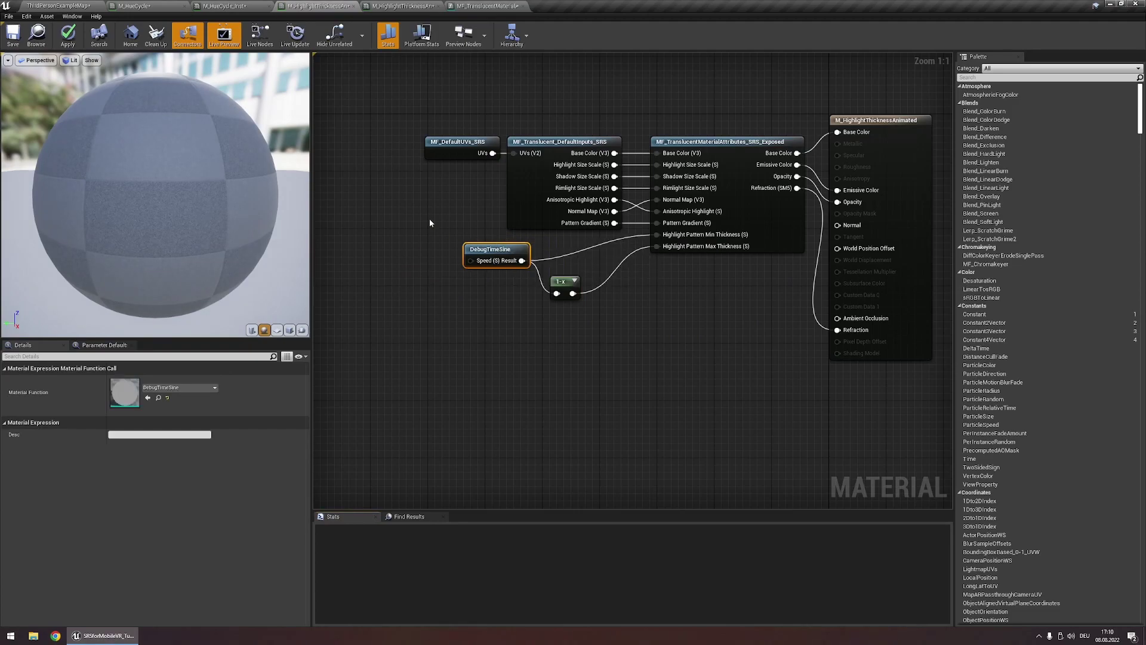
- Apply the material and inspect the animated highlight pattern in its instance's preview
{"action": "left_click", "coordinate": [428, 219]}
{"action": "left_click", "coordinate": [76, 38]}
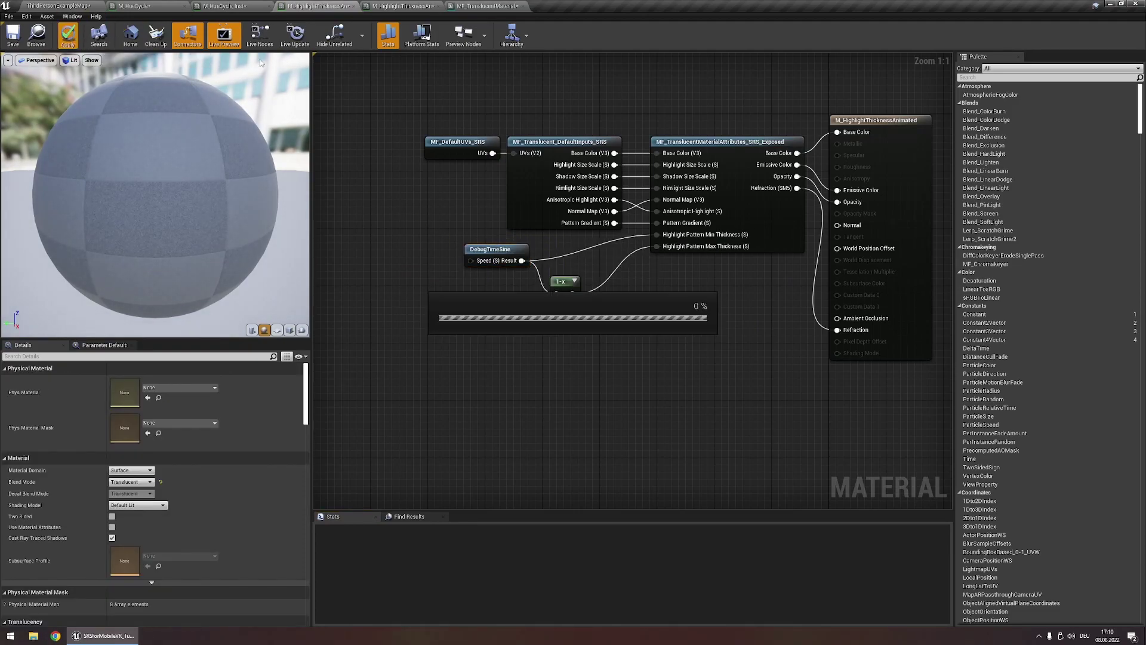
{"action": "left_click", "coordinate": [394, 6]}
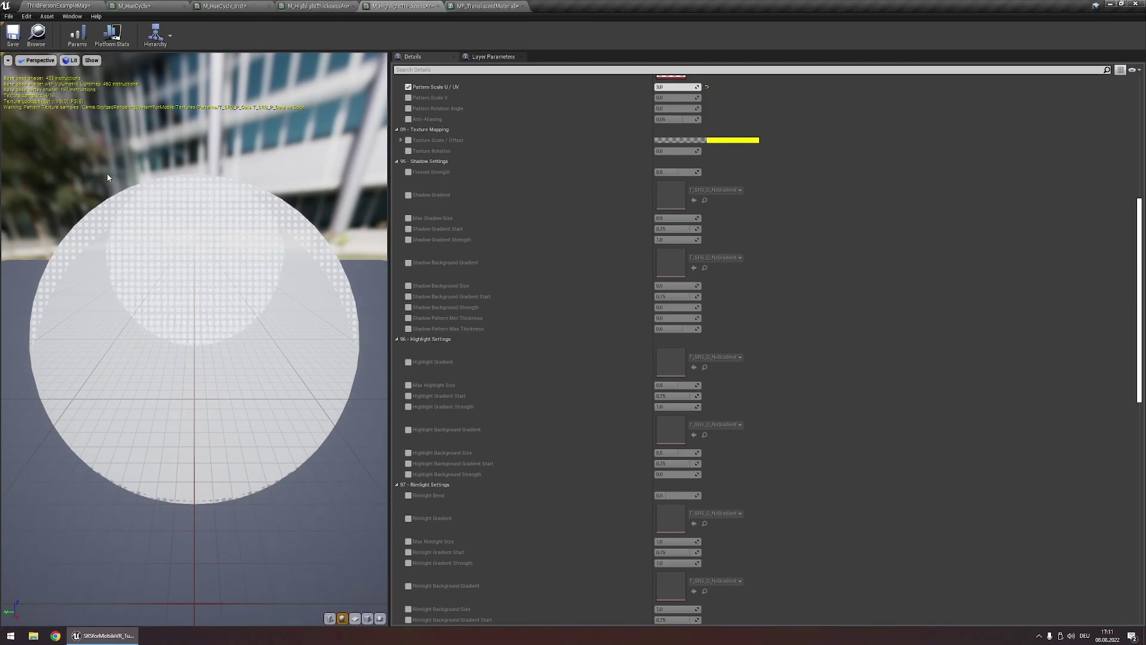
{"action": "left_click_drag", "start_coordinate": [106, 173], "coordinate": [112, 174]}
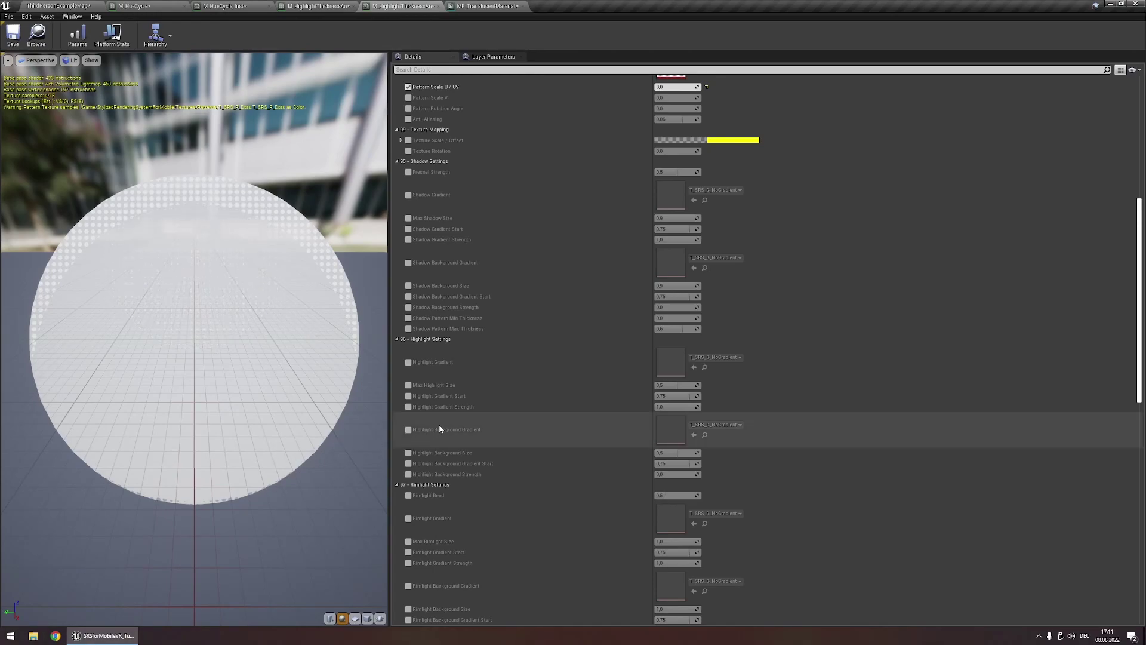
- Override the Highlight Gradient with T_SRS_G_Smooth and lower the overridden Highlight Gradient Start value
{"action": "left_click", "coordinate": [409, 362]}
{"action": "left_click", "coordinate": [739, 357]}
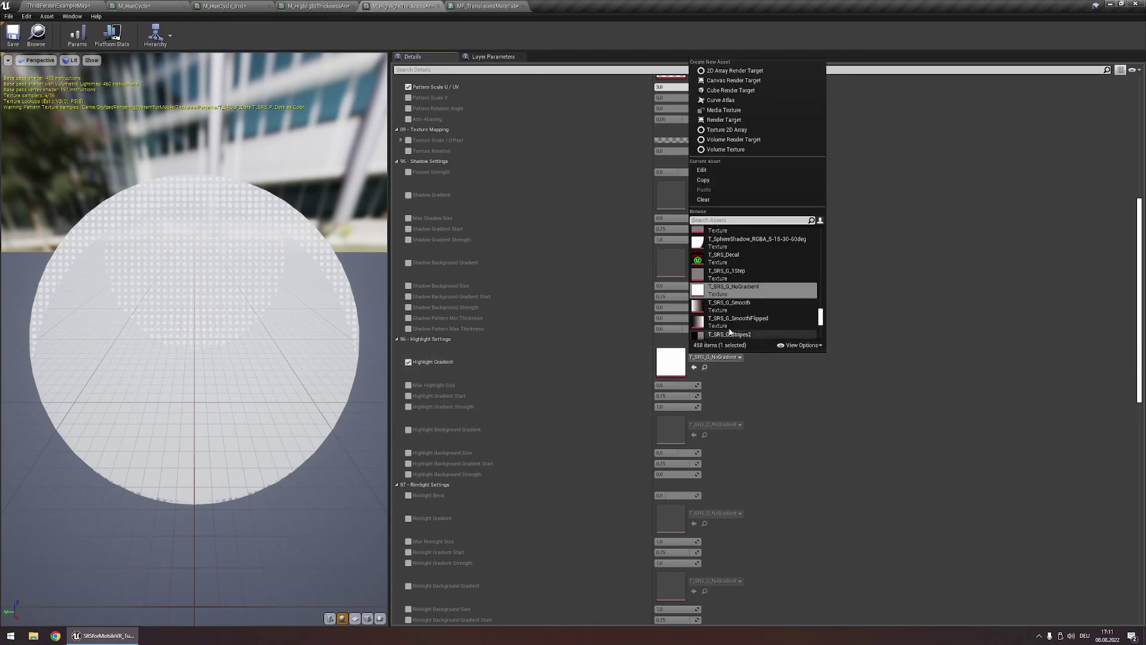
{"action": "left_click", "coordinate": [726, 306]}
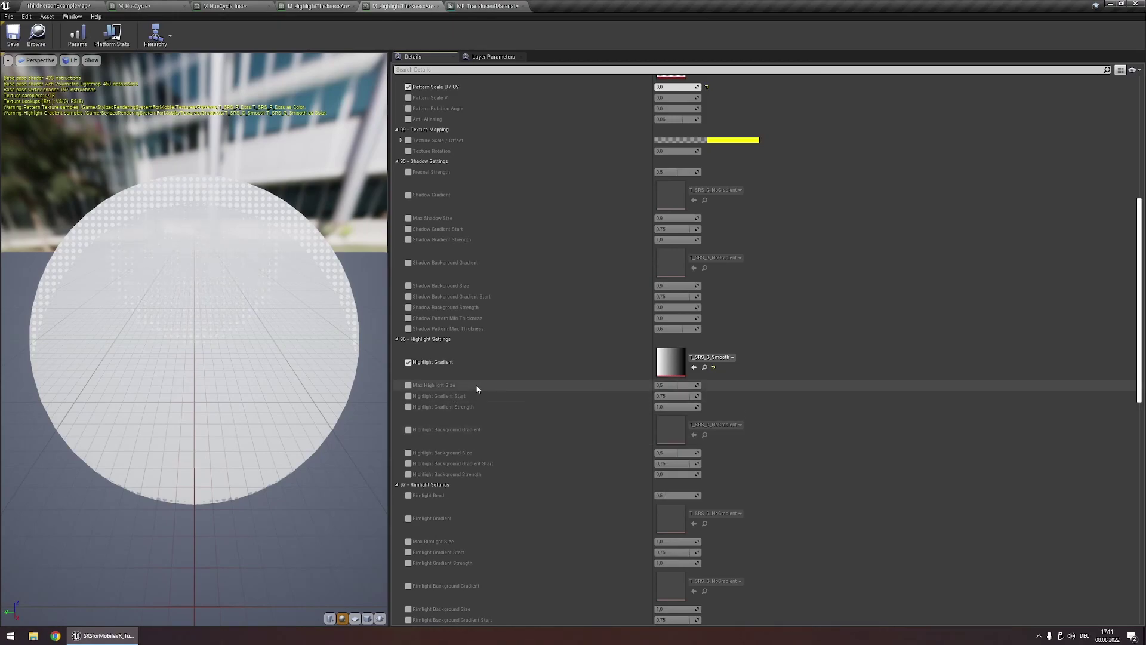
{"action": "left_click", "coordinate": [408, 395]}
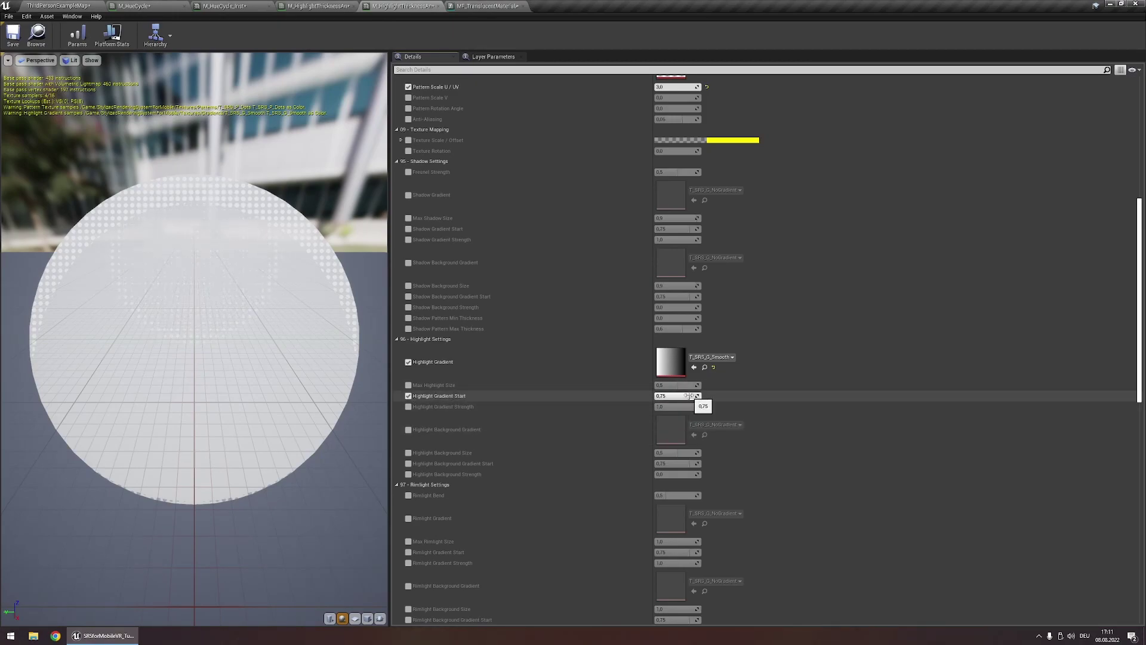
{"action": "left_click_drag", "start_coordinate": [689, 396], "coordinate": [656, 396]}
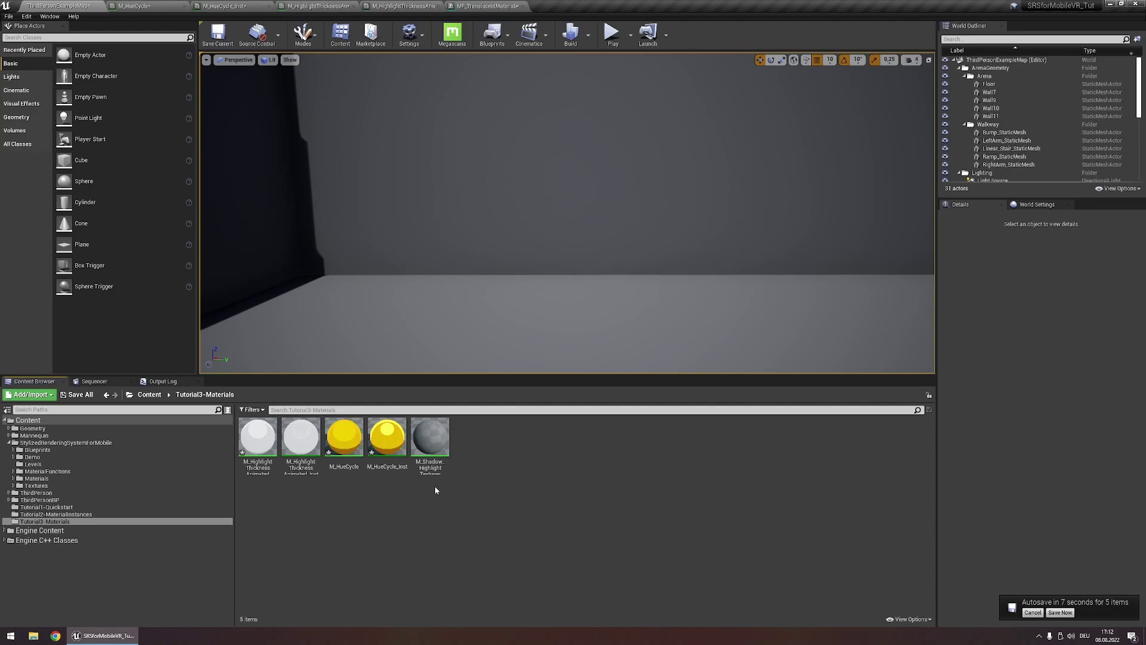
- Duplicate the MF_OpaqueMaterialAttributes_SRS function as MF_OpaqueMaterialAttributes_SRS_Exposed in the MaterialFunctions folder and open the copy
{"action": "left_click", "coordinate": [68, 473]}
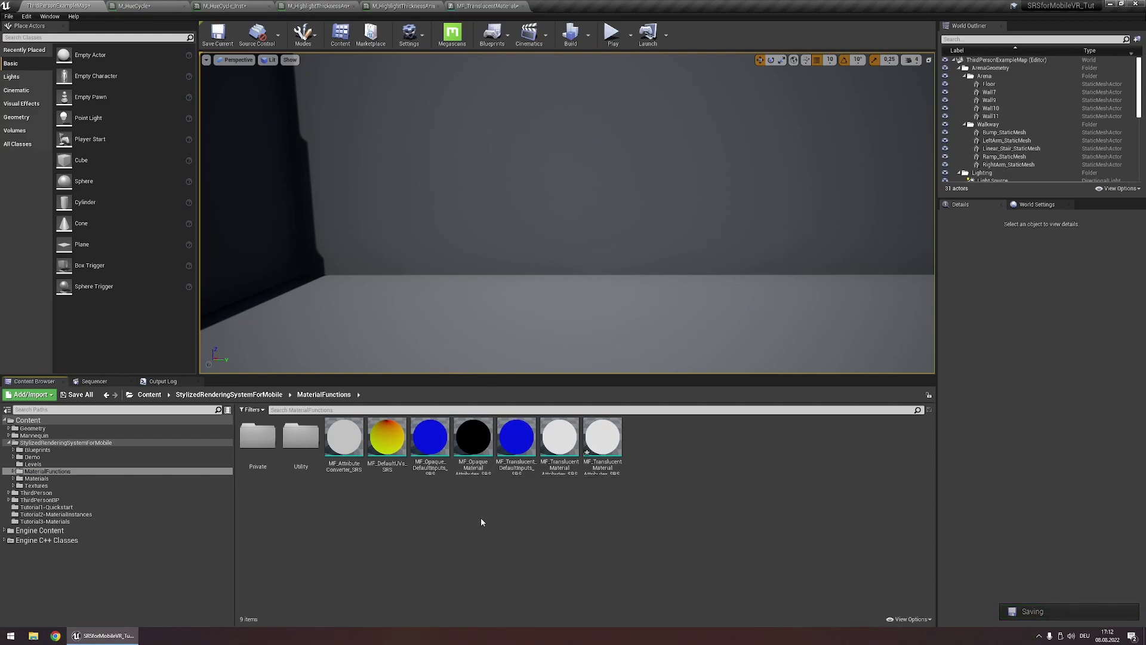
{"action": "left_click", "coordinate": [471, 472]}
{"action": "key", "text": "ctrl+w"}
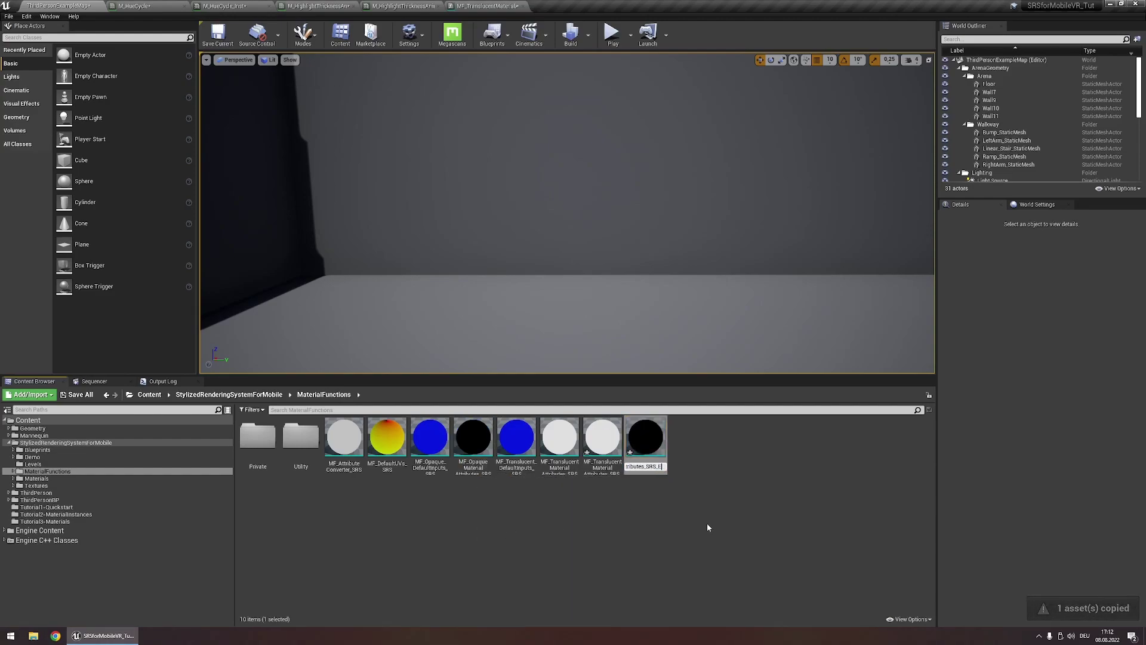
{"action": "type", "text": "d"}
{"action": "key", "text": "Return"}
{"action": "double_click", "coordinate": [515, 437]}
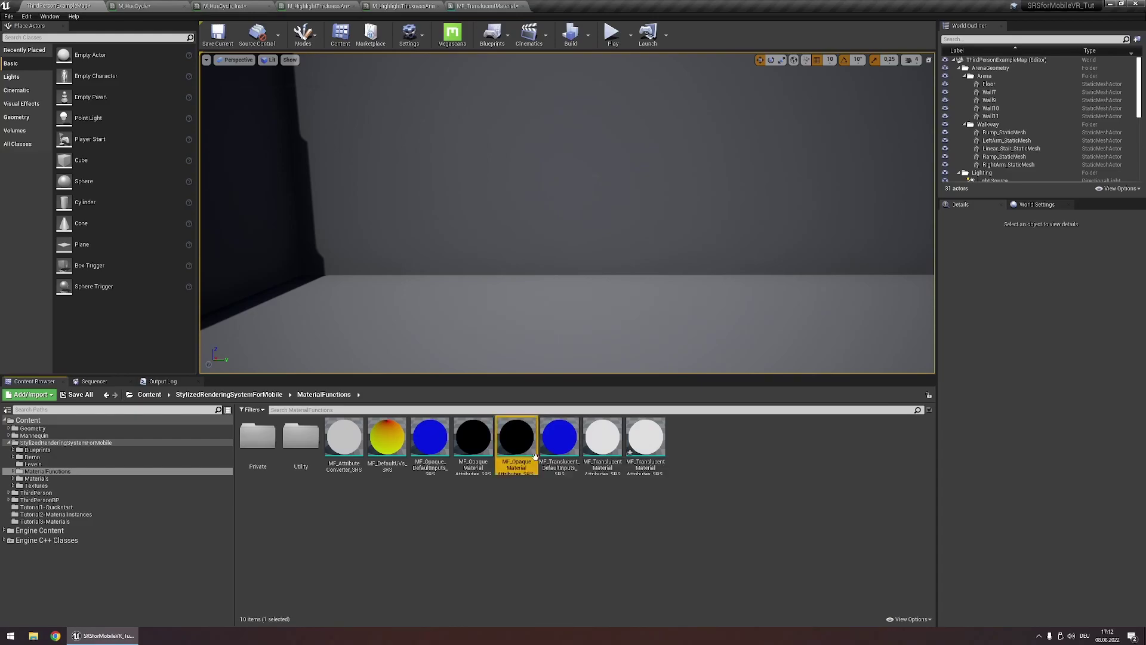
{"action": "left_click", "coordinate": [546, 400]}
- Examine the layout of parameters, function inputs and the main function node in the exposed opaque function's graph
{"action": "scroll", "coordinate": [546, 376], "scroll_direction": "down", "scroll_amount": 5}
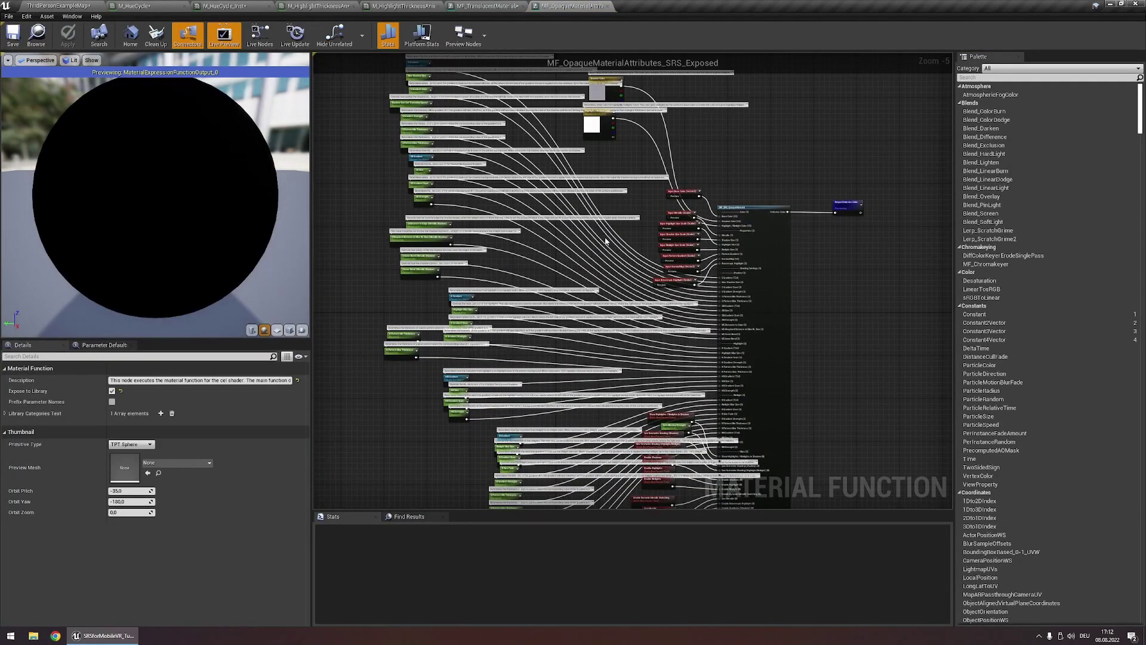
{"action": "scroll", "coordinate": [606, 240], "scroll_direction": "down", "scroll_amount": 2}
{"action": "scroll", "coordinate": [634, 290], "scroll_direction": "up", "scroll_amount": 3}
{"action": "scroll", "coordinate": [635, 290], "scroll_direction": "down", "scroll_amount": 2}
{"action": "left_click_drag", "start_coordinate": [438, 101], "coordinate": [618, 508]}
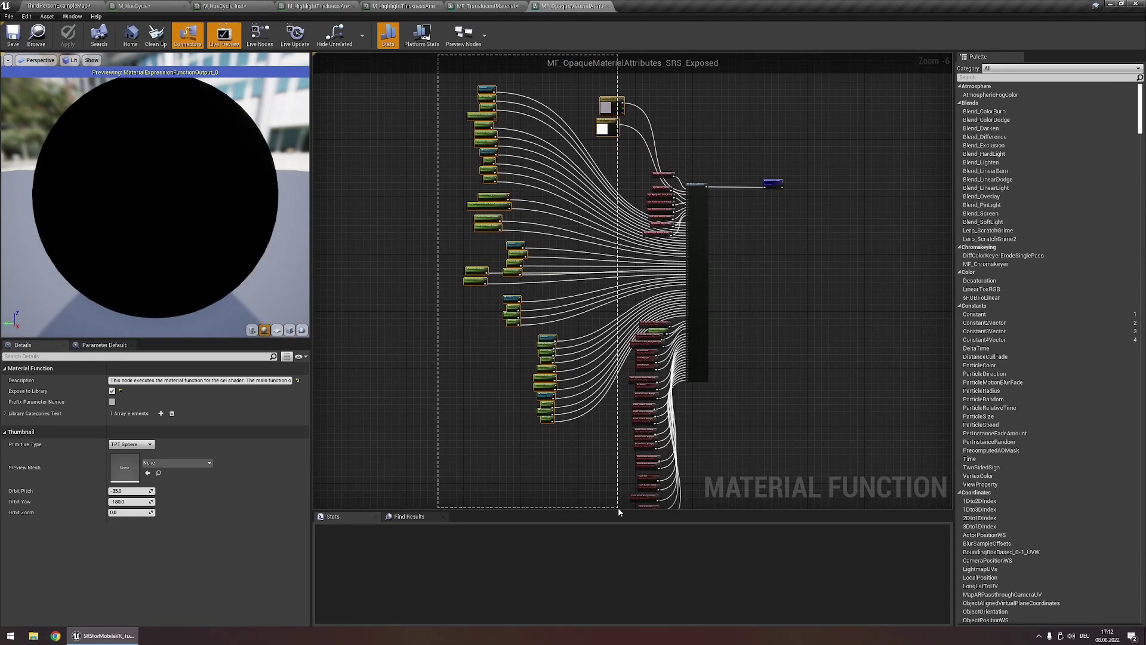
{"action": "scroll", "coordinate": [689, 209], "scroll_direction": "up", "scroll_amount": 7}
{"action": "scroll", "coordinate": [689, 215], "scroll_direction": "down", "scroll_amount": 7}
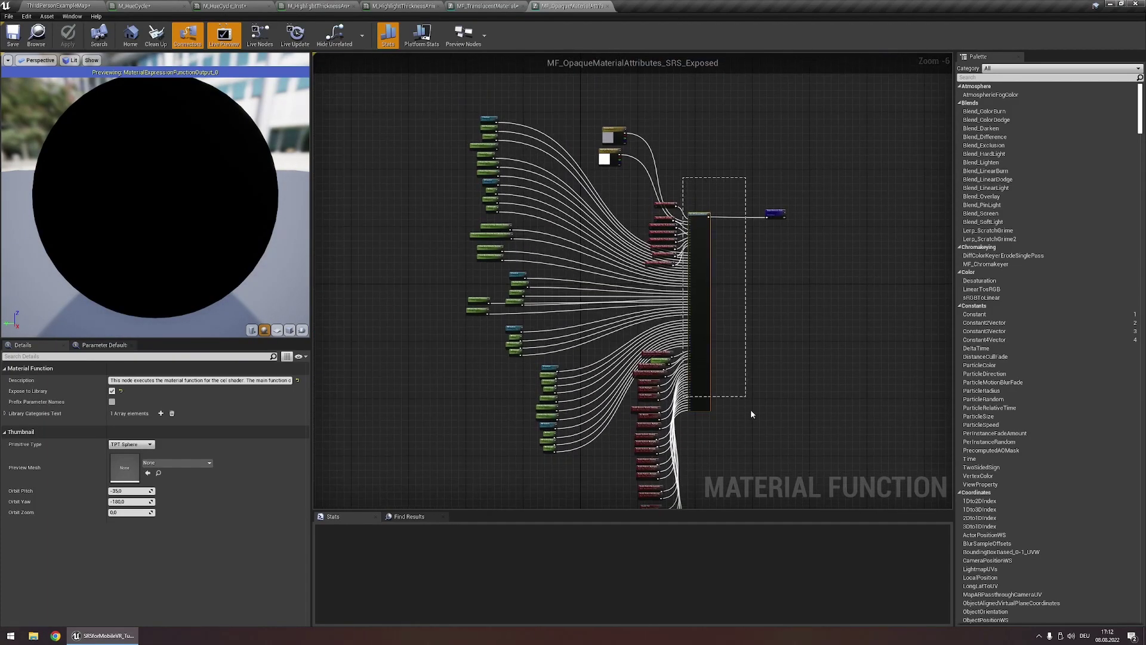
{"action": "scroll", "coordinate": [618, 210], "scroll_direction": "up", "scroll_amount": 5}
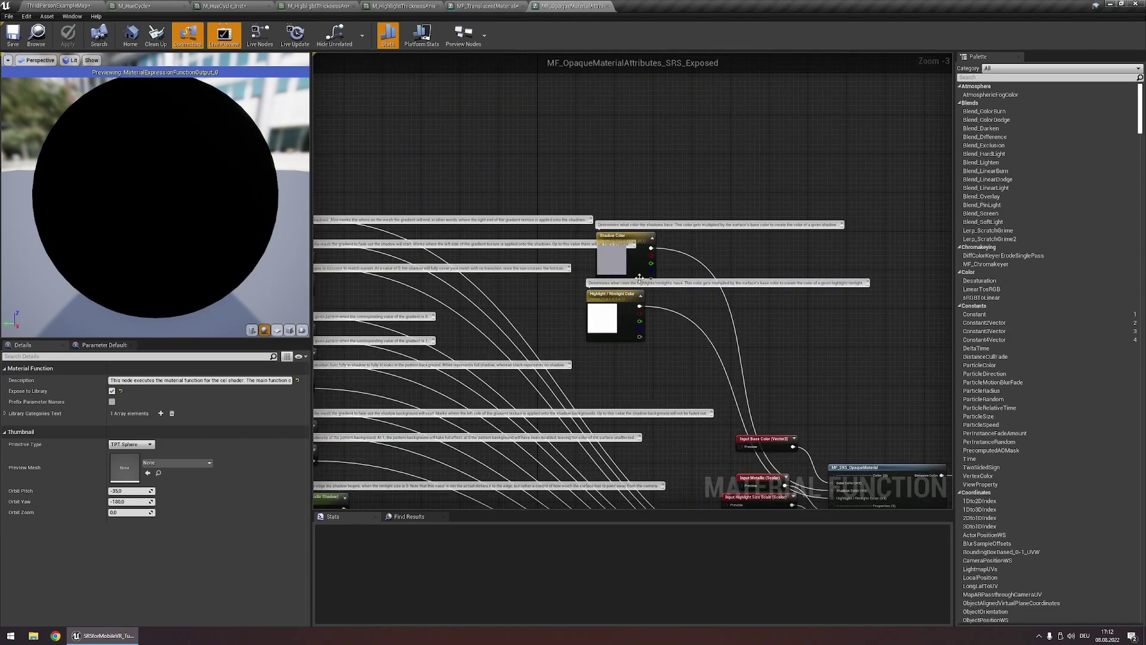
- Inspect the Shadow Color and Highlight / Rimlight Color parameters and their connections to MF_SRS_OpaqueMaterial
{"action": "right_click_drag", "start_coordinate": [429, 120], "coordinate": [418, 109]}
{"action": "left_click_drag", "start_coordinate": [425, 111], "coordinate": [558, 149]}
{"action": "left_click", "coordinate": [442, 213]}
{"action": "left_click_drag", "start_coordinate": [470, 221], "coordinate": [642, 259]}
{"action": "left_click", "coordinate": [642, 261]}
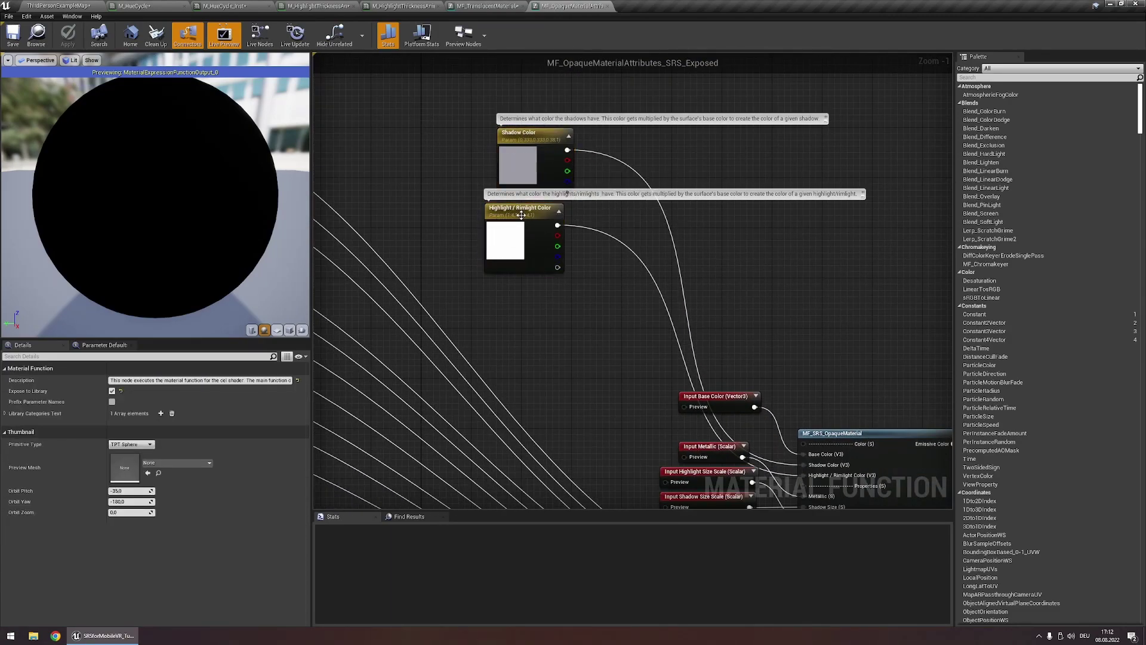
{"action": "left_click_drag", "start_coordinate": [476, 204], "coordinate": [623, 238]}
{"action": "left_click", "coordinate": [633, 254]}
- Duplicate the Base Color input twice and connect the copies to Shadow Color and Highlight / Rimlight Color of MF_SRS_OpaqueMaterial
{"action": "right_click_drag", "start_coordinate": [643, 267], "coordinate": [529, 170]}
{"action": "right_click_drag", "start_coordinate": [553, 220], "coordinate": [581, 264]}
{"action": "left_click_drag", "start_coordinate": [637, 356], "coordinate": [634, 228]}
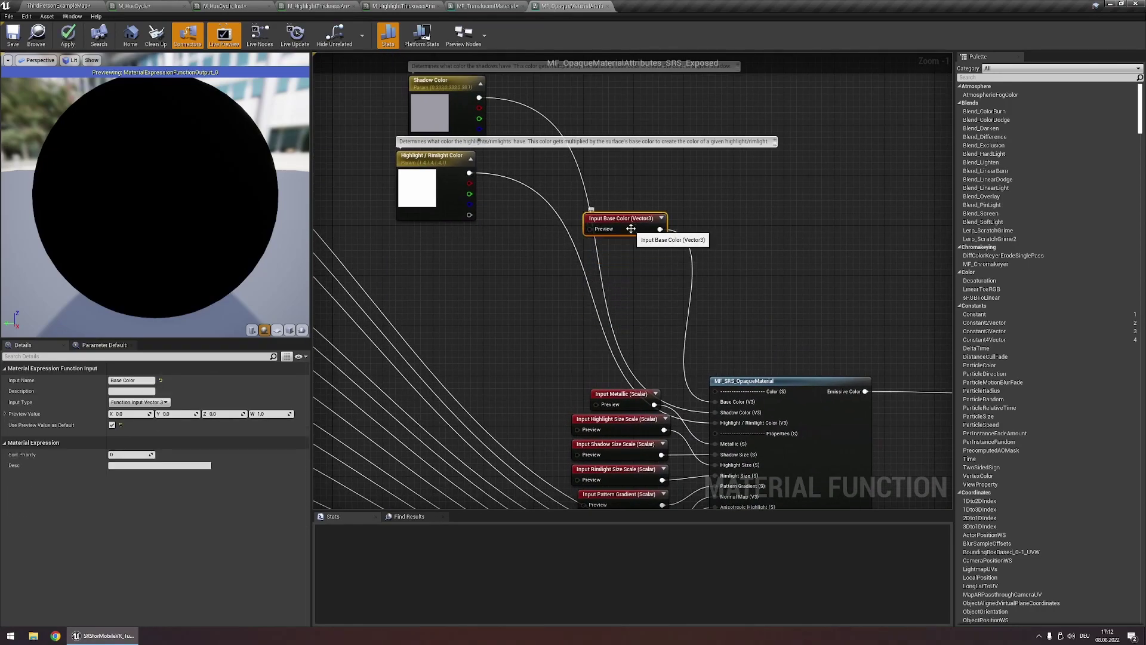
{"action": "key", "text": "ctrl+w"}
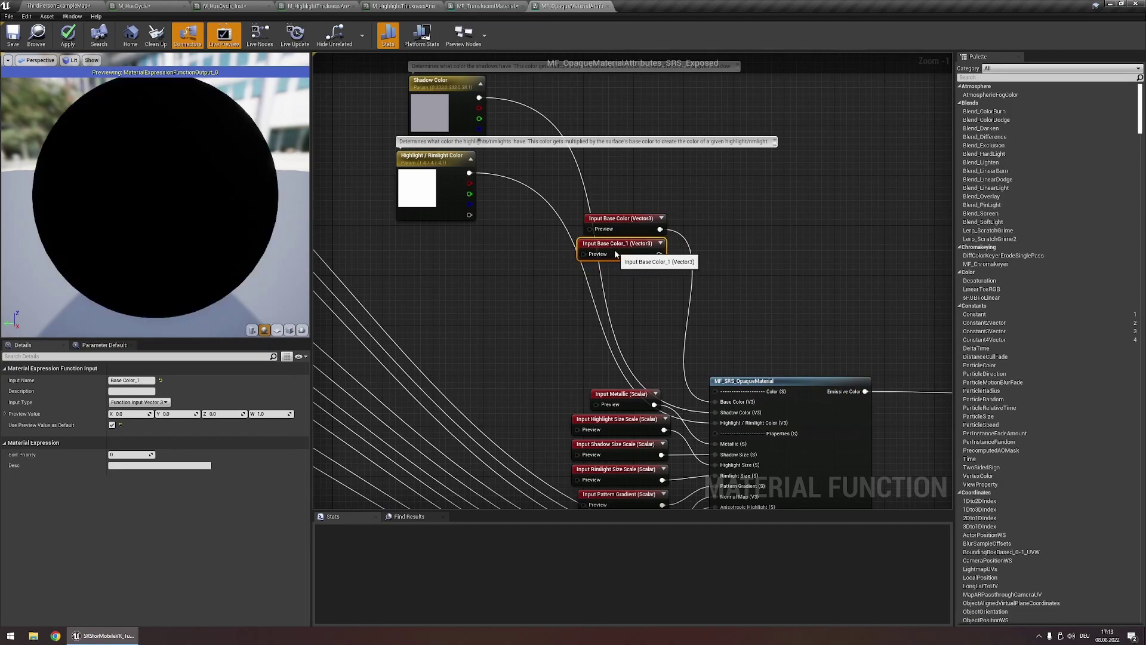
{"action": "mouse_move", "coordinate": [621, 253]}
{"action": "left_mouse_down"}
{"action": "mouse_move", "coordinate": [674, 268]}
{"action": "mouse_move", "coordinate": [728, 406]}
{"action": "mouse_move", "coordinate": [715, 401]}
{"action": "left_mouse_up"}
{"action": "left_click", "coordinate": [611, 344]}
{"action": "left_click", "coordinate": [600, 248]}
{"action": "key", "text": "ctrl+w"}
{"action": "left_click_drag", "start_coordinate": [647, 298], "coordinate": [746, 424]}
- Rename the two duplicated function inputs as Shadow Color and Highlight / Rimlight Color
{"action": "left_click", "coordinate": [621, 244]}
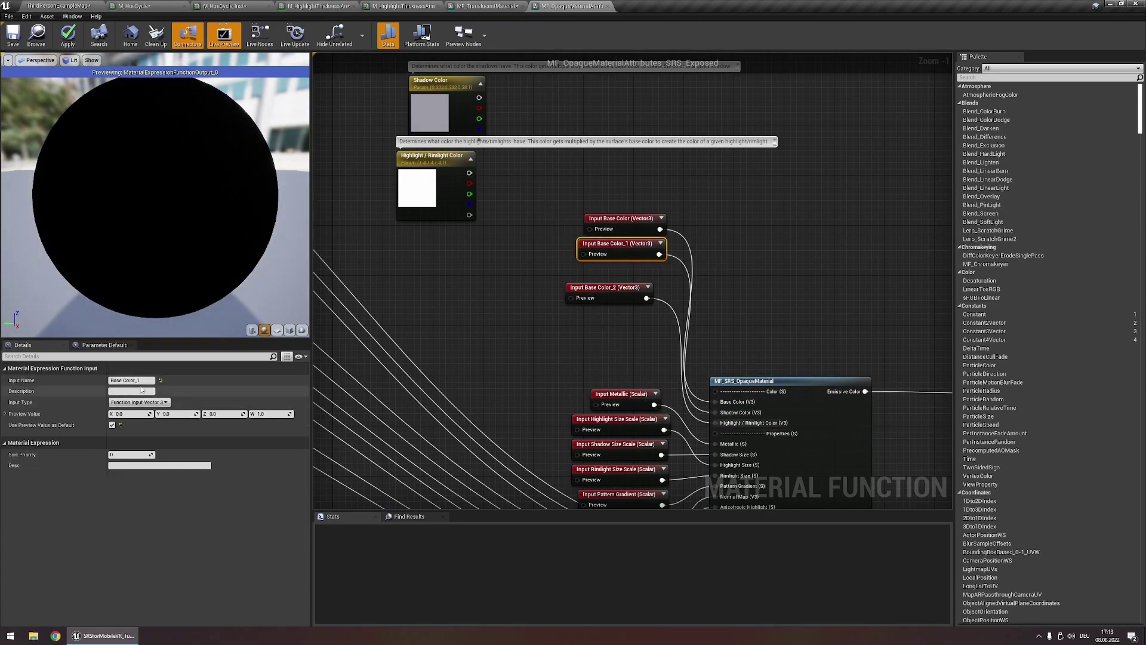
{"action": "type", "text": "Shadow Color"}
{"action": "key", "text": "Return"}
{"action": "left_click", "coordinate": [614, 298]}
{"action": "left_click", "coordinate": [141, 380]}
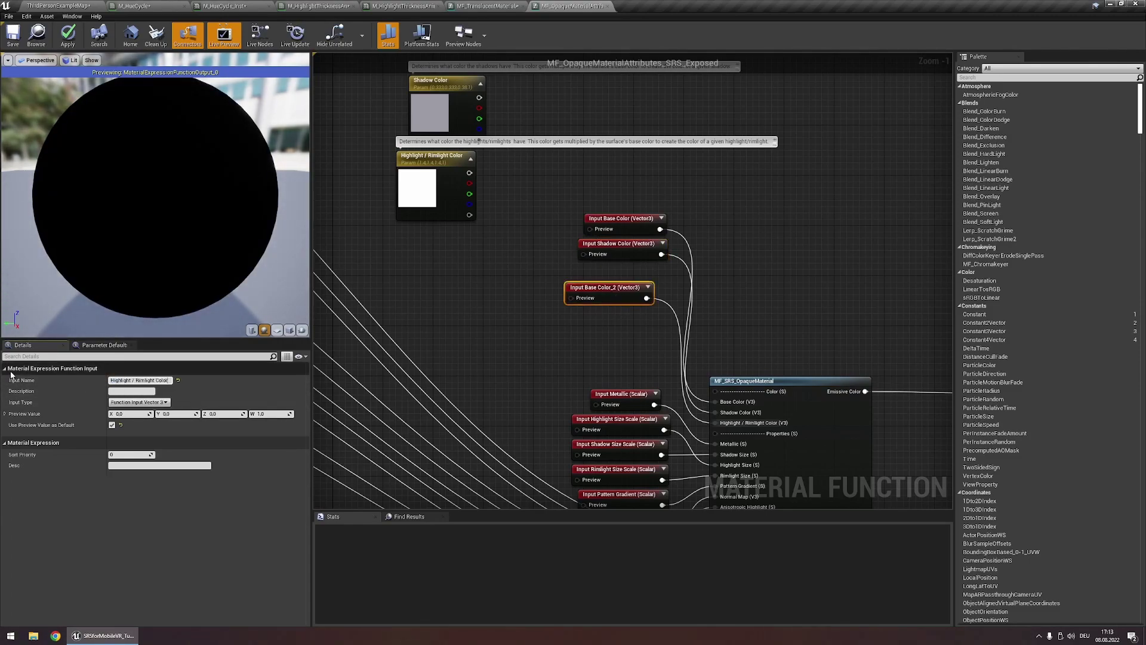
{"action": "key", "text": "Return"}
{"action": "left_click", "coordinate": [493, 292]}
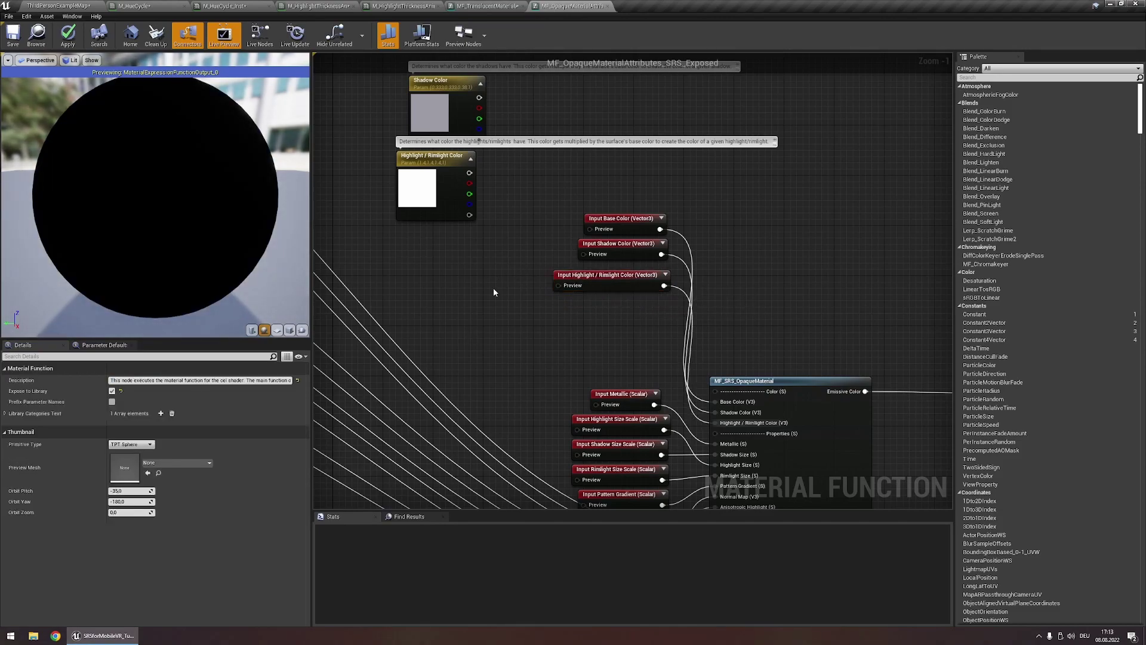
- Convert the Highlight / Rimlight Color and Shadow Color parameters to constants
{"action": "right_click_drag", "start_coordinate": [493, 292], "coordinate": [522, 351]}
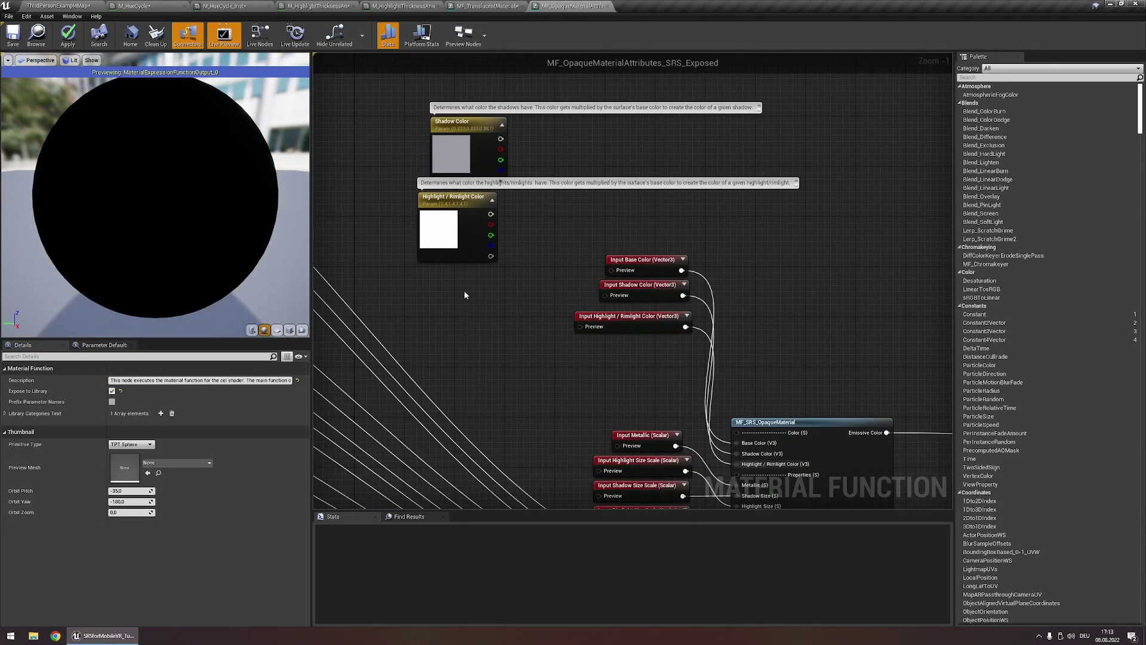
{"action": "left_click", "coordinate": [464, 239]}
{"action": "right_click", "coordinate": [465, 237]}
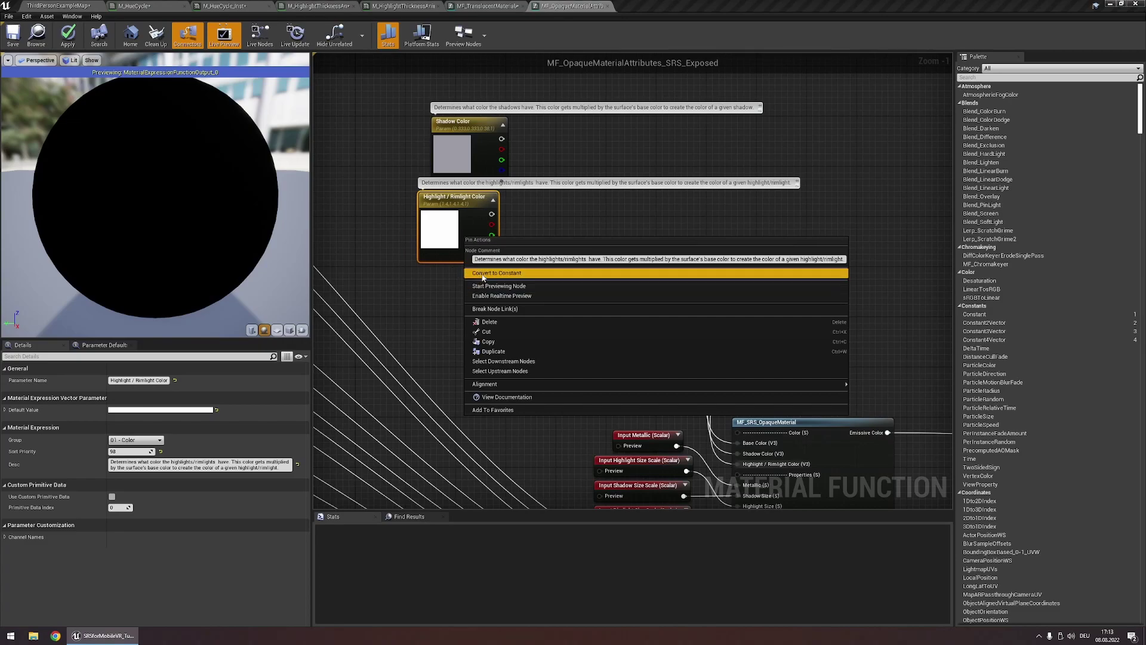
{"action": "left_click", "coordinate": [483, 273]}
{"action": "left_click_drag", "start_coordinate": [472, 253], "coordinate": [603, 327]}
{"action": "right_click", "coordinate": [469, 170]}
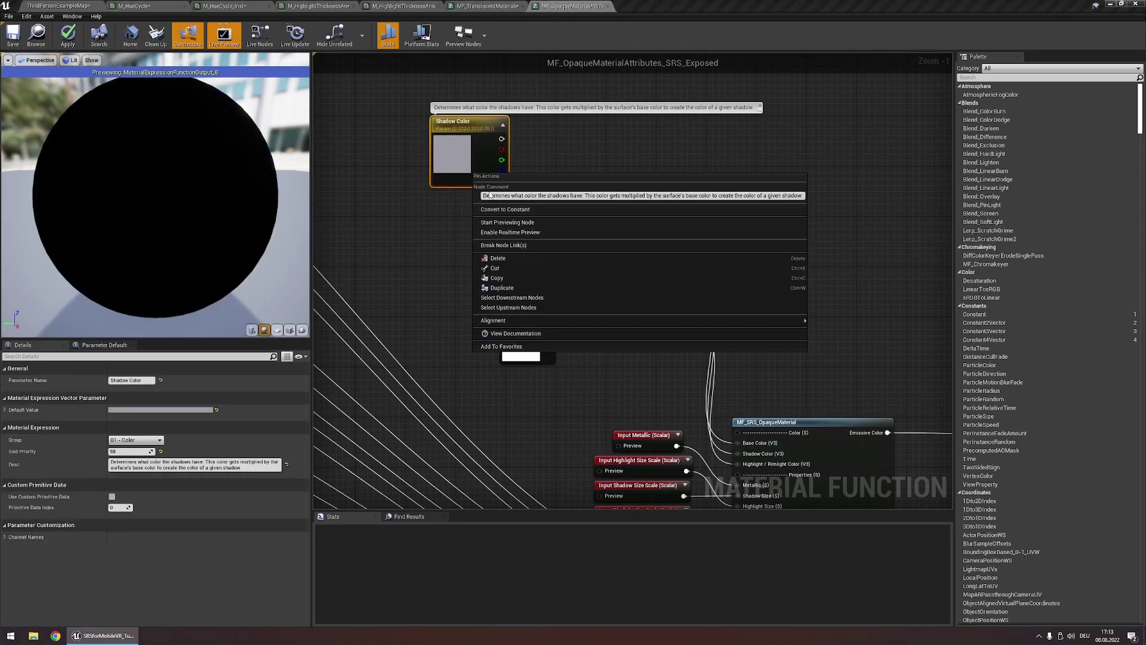
{"action": "left_click", "coordinate": [501, 208]}
- Connect the two color constants to the Preview pins of their matching function inputs and collapse the constants' previews
{"action": "left_click_drag", "start_coordinate": [466, 138], "coordinate": [609, 296]}
{"action": "left_click", "coordinate": [579, 241]}
{"action": "left_click_drag", "start_coordinate": [578, 241], "coordinate": [667, 294]}
{"action": "left_click_drag", "start_coordinate": [667, 294], "coordinate": [654, 253]}
{"action": "left_click", "coordinate": [568, 217]}
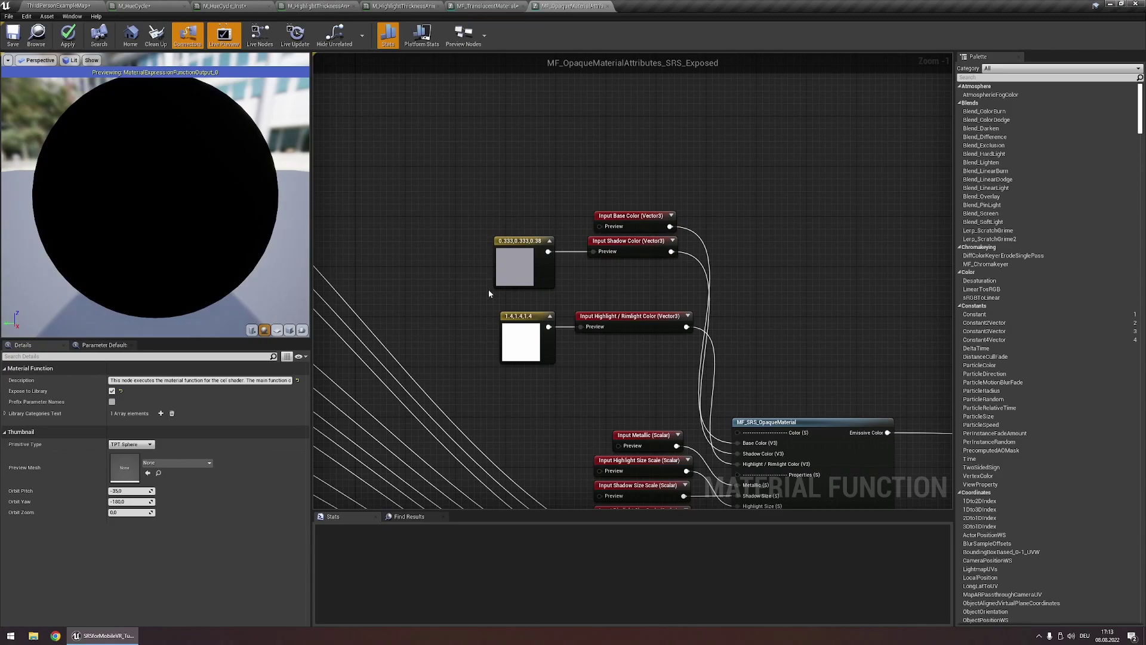
{"action": "left_click", "coordinate": [549, 240]}
{"action": "left_click", "coordinate": [549, 316]}
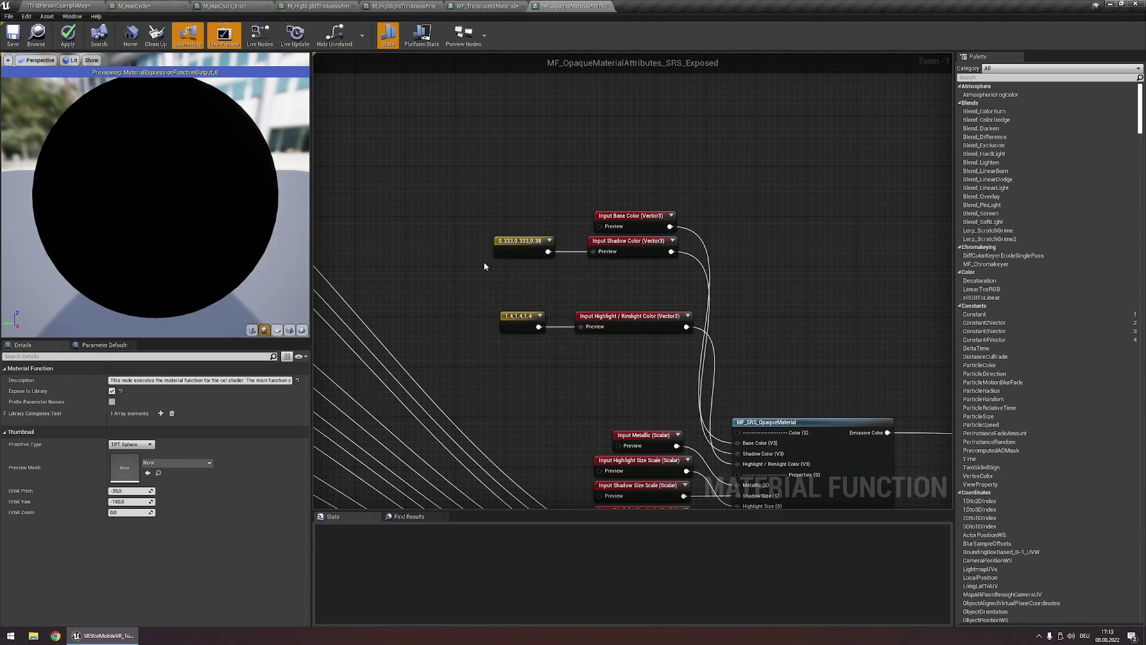
- Group the color inputs and their constants compactly beside MF_SRS_OpaqueMaterial and apply the function changes
{"action": "left_click", "coordinate": [638, 339]}
{"action": "left_click_drag", "start_coordinate": [623, 341], "coordinate": [606, 284]}
{"action": "left_click_drag", "start_coordinate": [491, 182], "coordinate": [627, 293]}
{"action": "left_click_drag", "start_coordinate": [618, 283], "coordinate": [568, 371]}
{"action": "left_click", "coordinate": [568, 406]}
{"action": "right_click_drag", "start_coordinate": [568, 406], "coordinate": [632, 357]}
{"action": "left_click", "coordinate": [68, 36]}
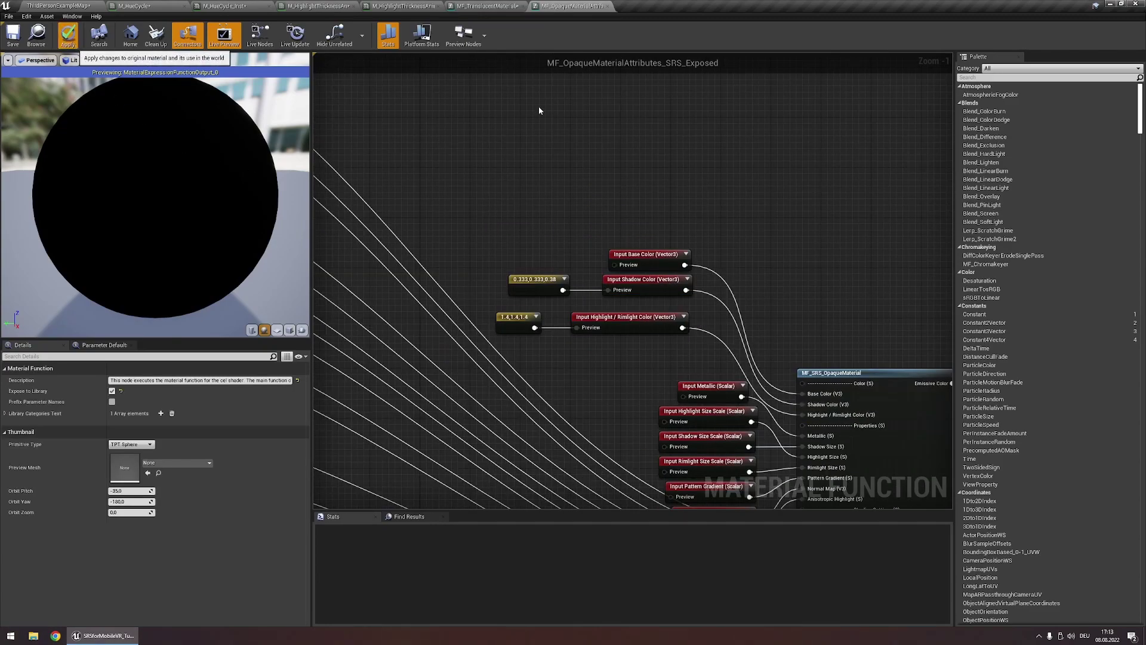
- Open M_Shadow_HighlightTextures from the Tutorial3-Materials folder and set its shading model to Unlit
{"action": "left_click", "coordinate": [404, 6]}
{"action": "left_click", "coordinate": [320, 6]}
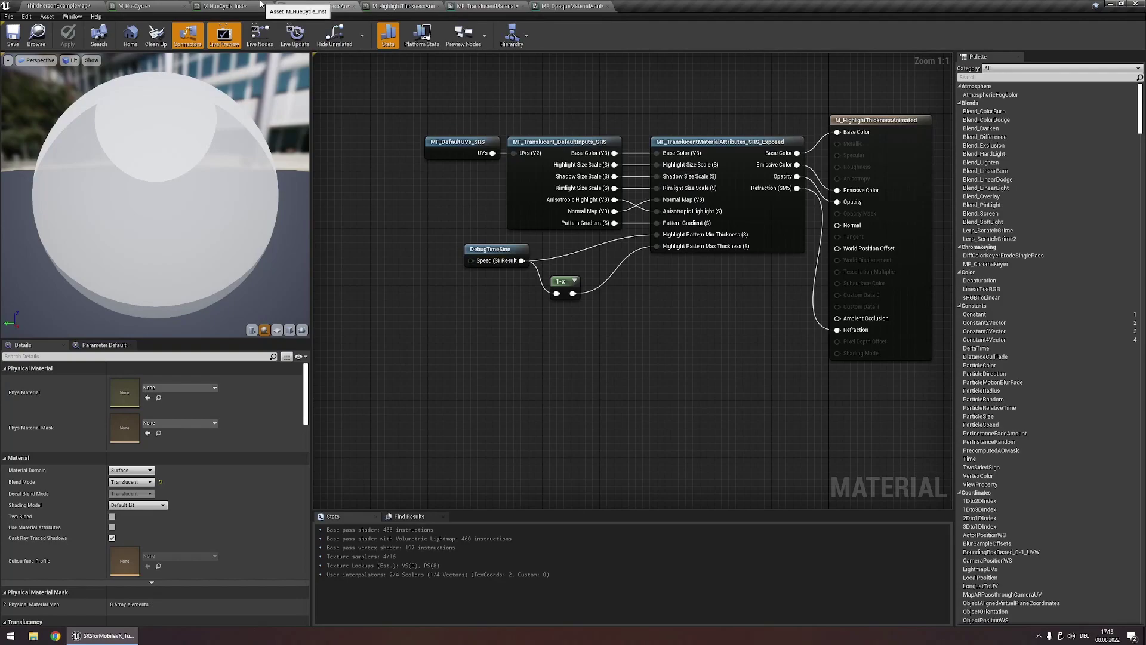
{"action": "left_click", "coordinate": [58, 6]}
{"action": "left_click", "coordinate": [221, 522]}
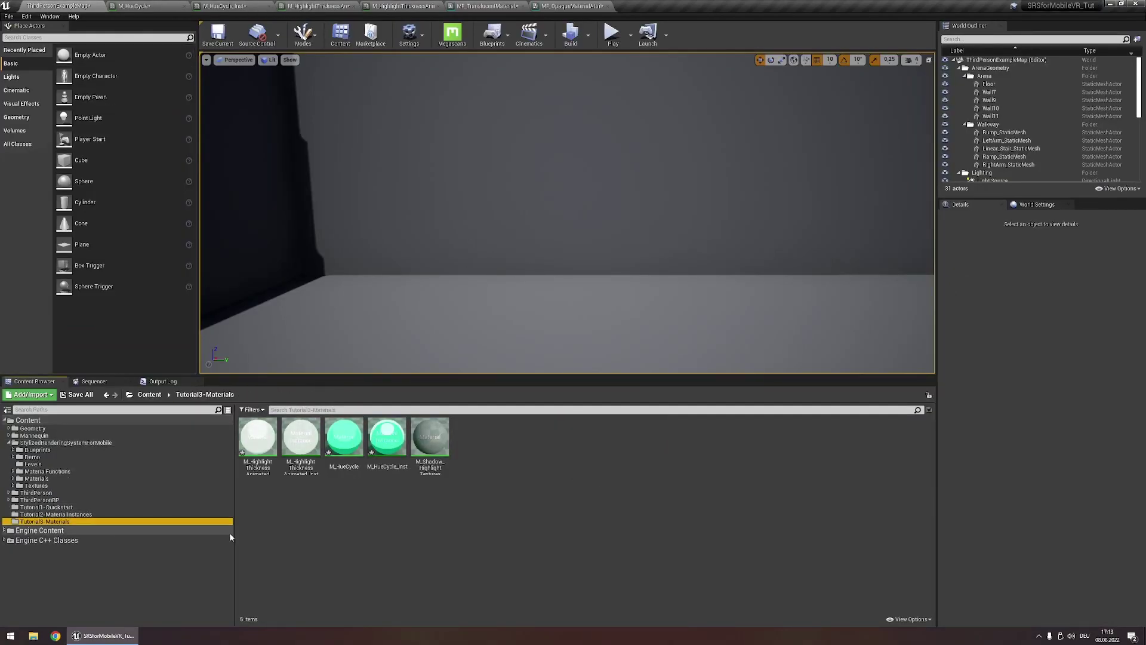
{"action": "double_click", "coordinate": [428, 461]}
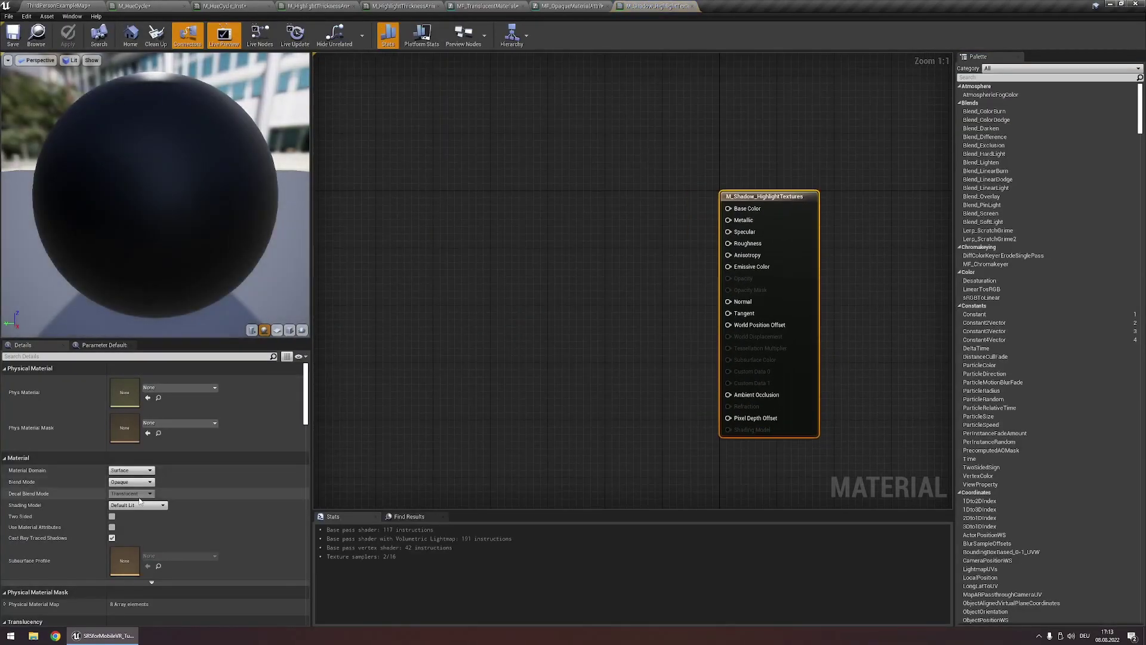
{"action": "left_click", "coordinate": [137, 505]}
{"action": "left_click", "coordinate": [132, 513]}
- Add the MF_OpaqueMaterialAttributes_SRS_Exposed function and connect its Emissive Color output to the material's Emissive Color
{"action": "right_click_drag", "start_coordinate": [582, 358], "coordinate": [639, 458]}
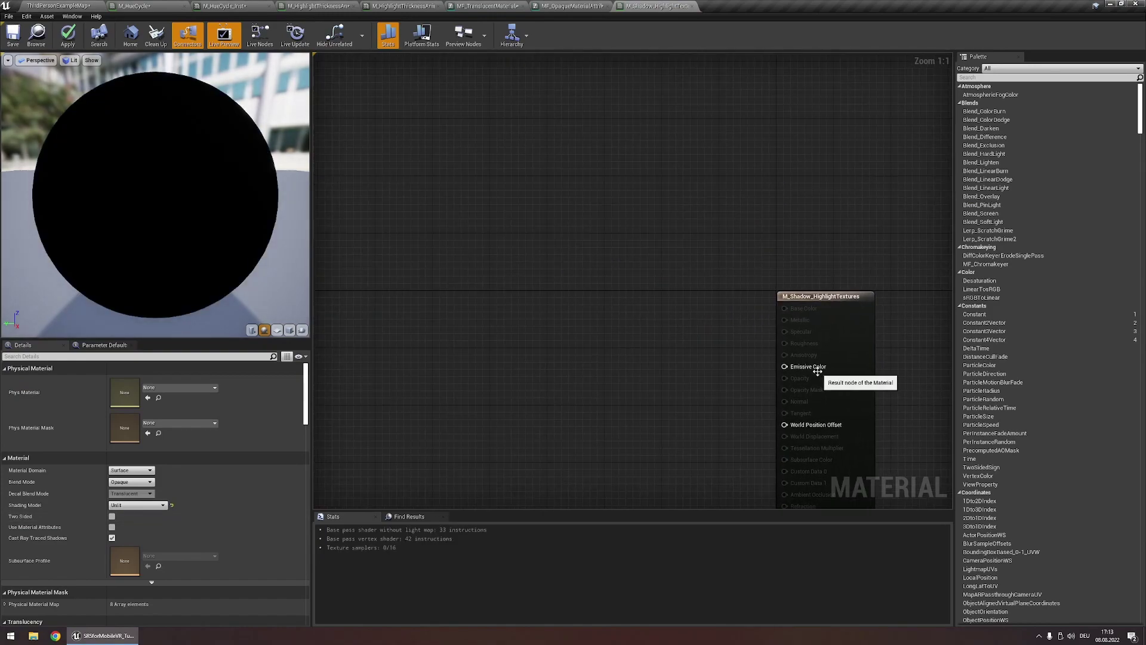
{"action": "right_click", "coordinate": [601, 354]}
{"action": "type", "text": "opaque"}
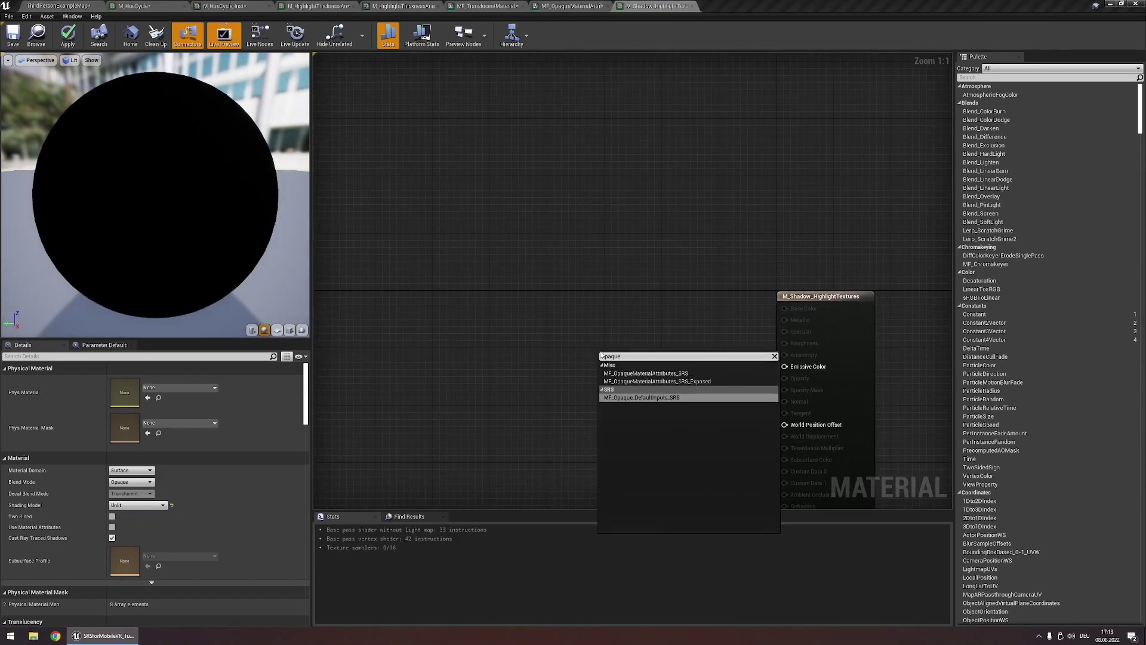
{"action": "left_click", "coordinate": [657, 382]}
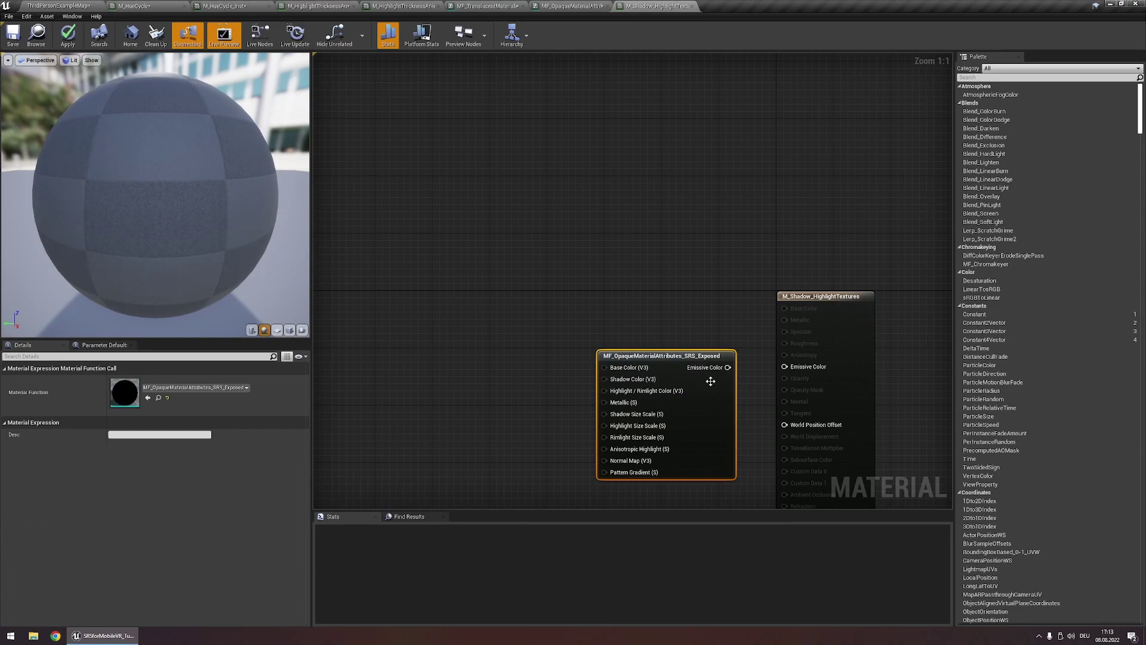
{"action": "left_click_drag", "start_coordinate": [727, 367], "coordinate": [794, 366]}
{"action": "left_click", "coordinate": [621, 316]}
{"action": "right_click_drag", "start_coordinate": [605, 317], "coordinate": [599, 230]}
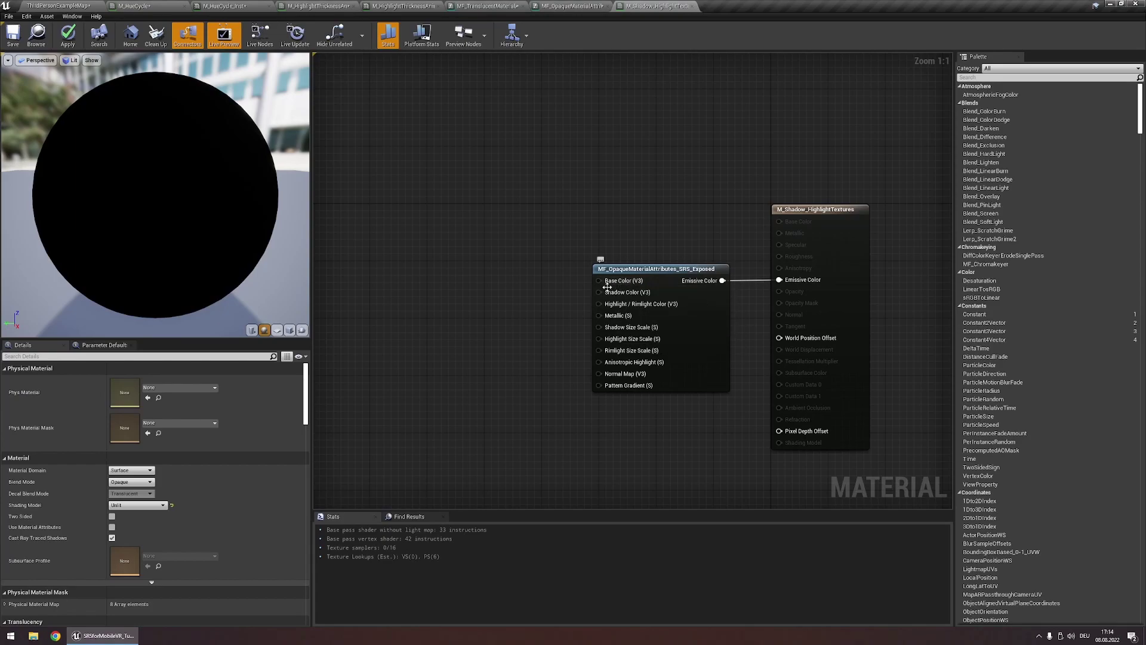
- Add MF_Opaque_DefaultInputs_SRS and connect its outputs from Metallic through Pattern Gradient to the exposed function, leaving Base Color unconnected
{"action": "mouse_move", "coordinate": [623, 306]}
{"action": "right_click_drag", "start_coordinate": [577, 266], "coordinate": [681, 272]}
{"action": "right_click", "coordinate": [536, 259]}
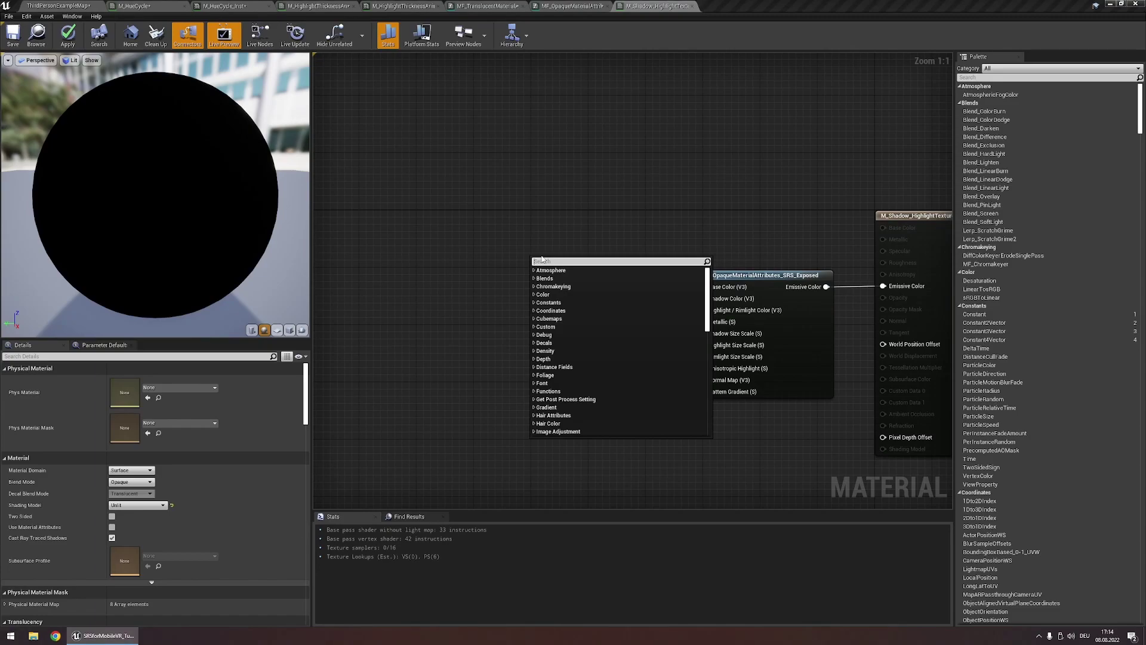
{"action": "type", "text": "defau"}
{"action": "key", "text": "Return"}
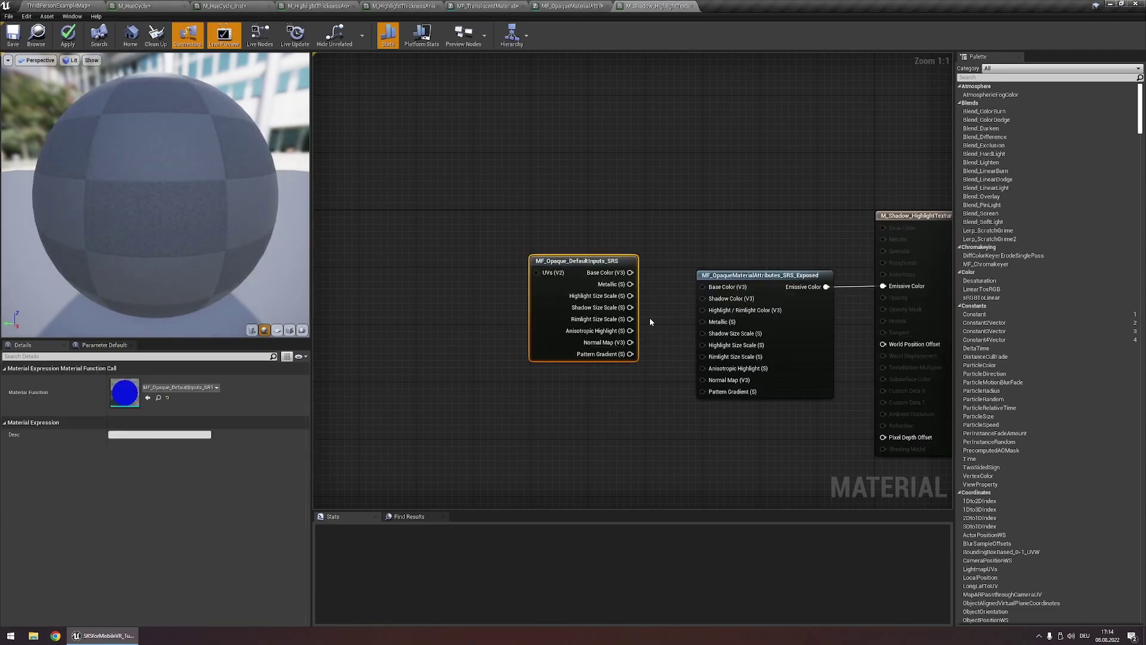
{"action": "left_click", "coordinate": [644, 397]}
{"action": "left_click_drag", "start_coordinate": [669, 394], "coordinate": [716, 392]}
{"action": "left_click_drag", "start_coordinate": [633, 368], "coordinate": [705, 380]}
{"action": "left_click_drag", "start_coordinate": [632, 357], "coordinate": [725, 369]}
{"action": "left_click_drag", "start_coordinate": [716, 357], "coordinate": [728, 324]}
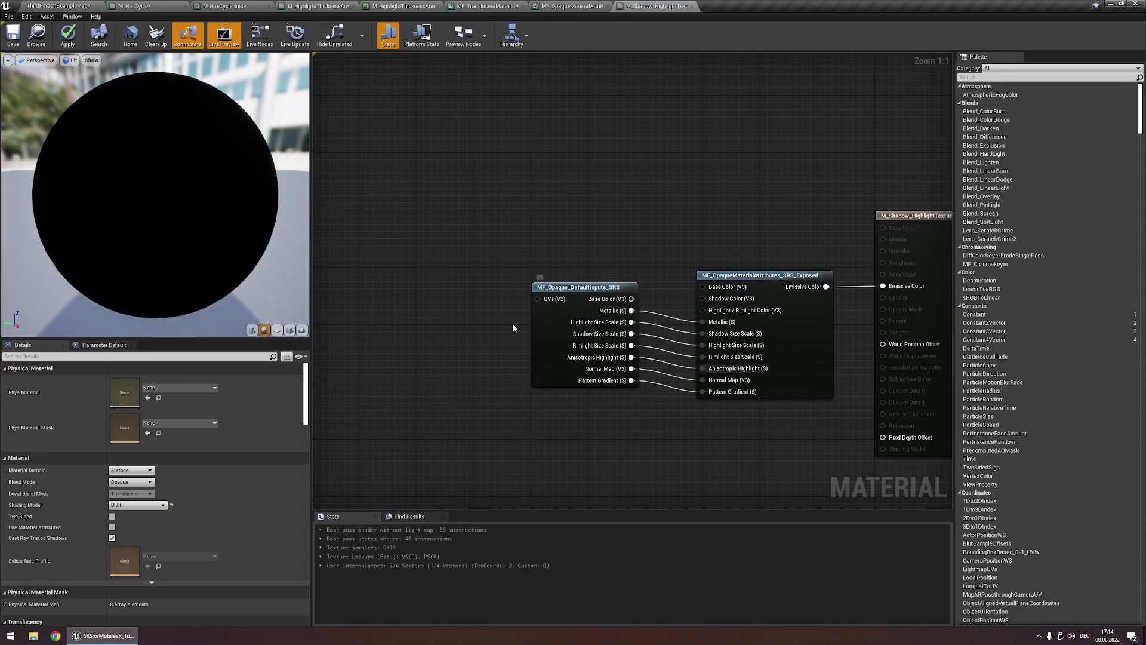
- Add MF_DefaultUVs_SRS and connect its UVs output to the UVs input of MF_Opaque_DefaultInputs_SRS
{"action": "right_click_drag", "start_coordinate": [512, 325], "coordinate": [631, 375]}
{"action": "right_click", "coordinate": [513, 281]}
{"action": "type", "text": "default"}
{"action": "key", "text": "Return"}
{"action": "left_click_drag", "start_coordinate": [586, 299], "coordinate": [658, 349]}
{"action": "right_click_drag", "start_coordinate": [705, 284], "coordinate": [614, 221]}
{"action": "left_click_drag", "start_coordinate": [596, 327], "coordinate": [574, 349]}
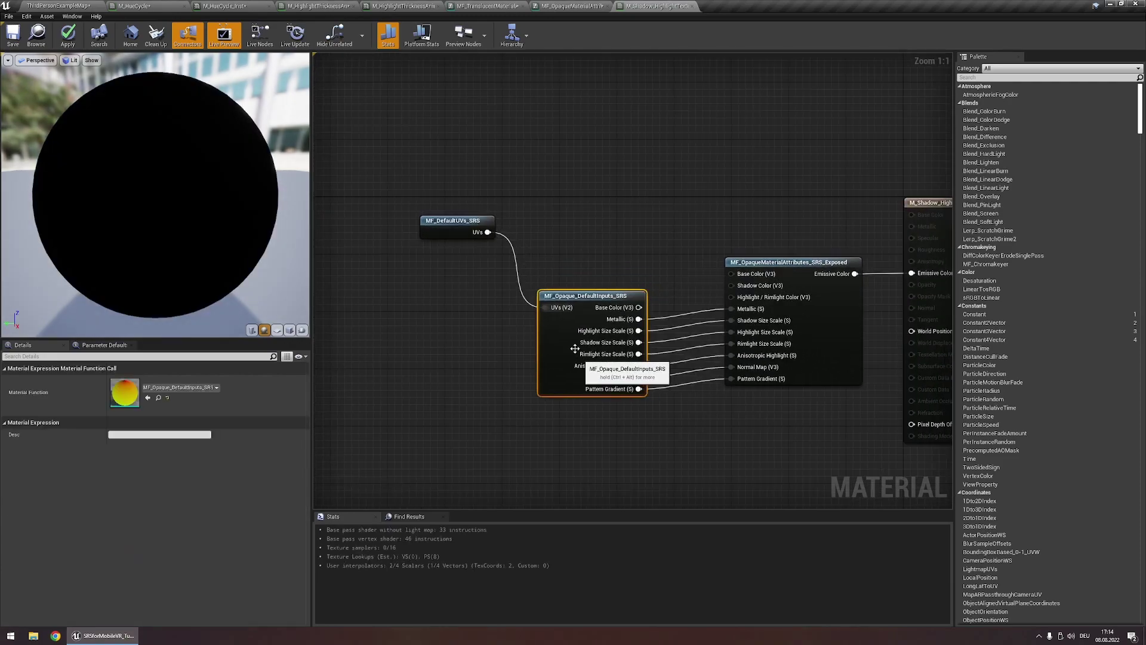
{"action": "left_click", "coordinate": [582, 272]}
{"action": "right_click_drag", "start_coordinate": [582, 273], "coordinate": [650, 335]}
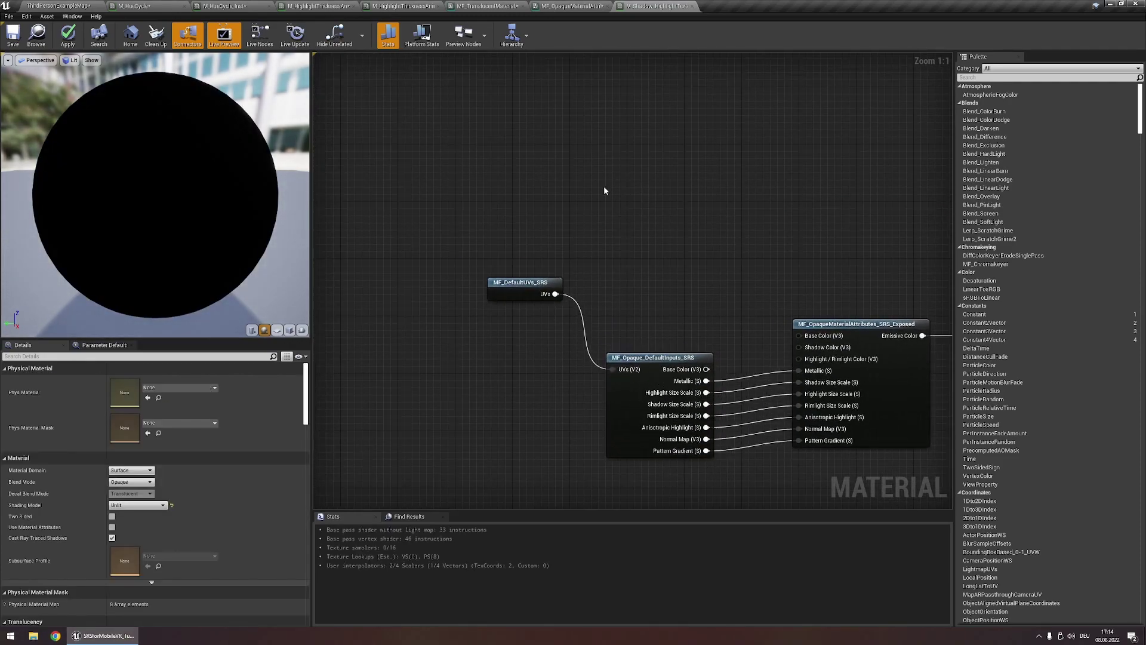
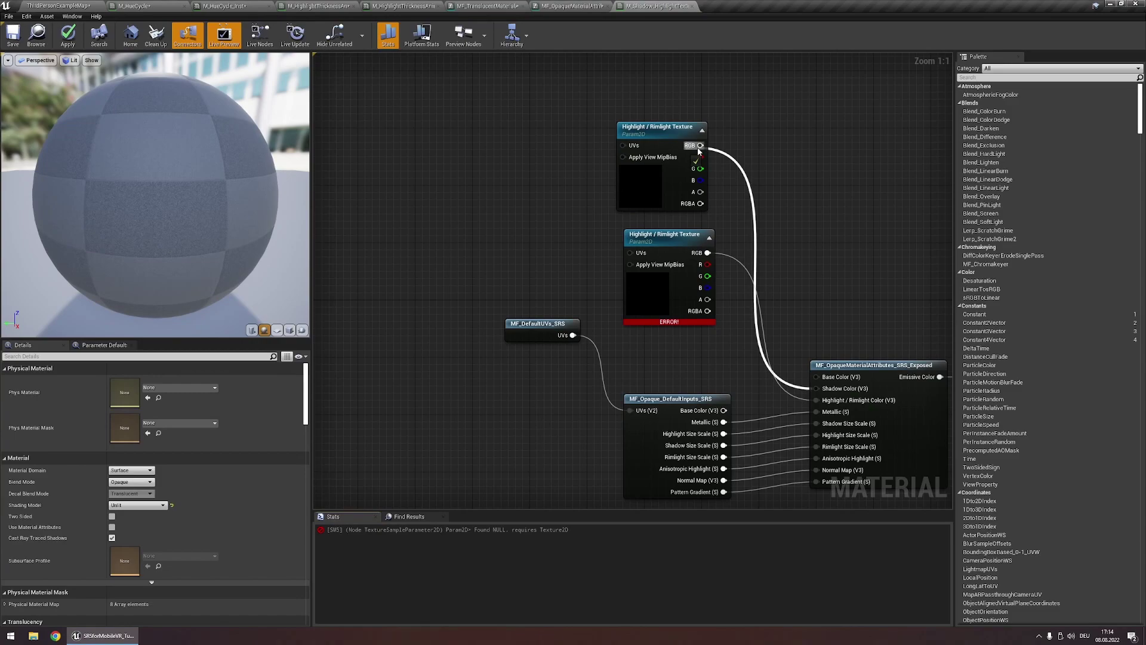
- Connect the upper texture parameter's RGB to Shadow Color on MF_OpaqueMaterialAttributes_SRS_Exposed and stack the two texture nodes in a column
{"action": "left_click_drag", "start_coordinate": [698, 149], "coordinate": [700, 146]}
{"action": "left_click", "coordinate": [664, 187]}
{"action": "left_click_drag", "start_coordinate": [650, 271], "coordinate": [636, 306]}
{"action": "left_click", "coordinate": [643, 212]}
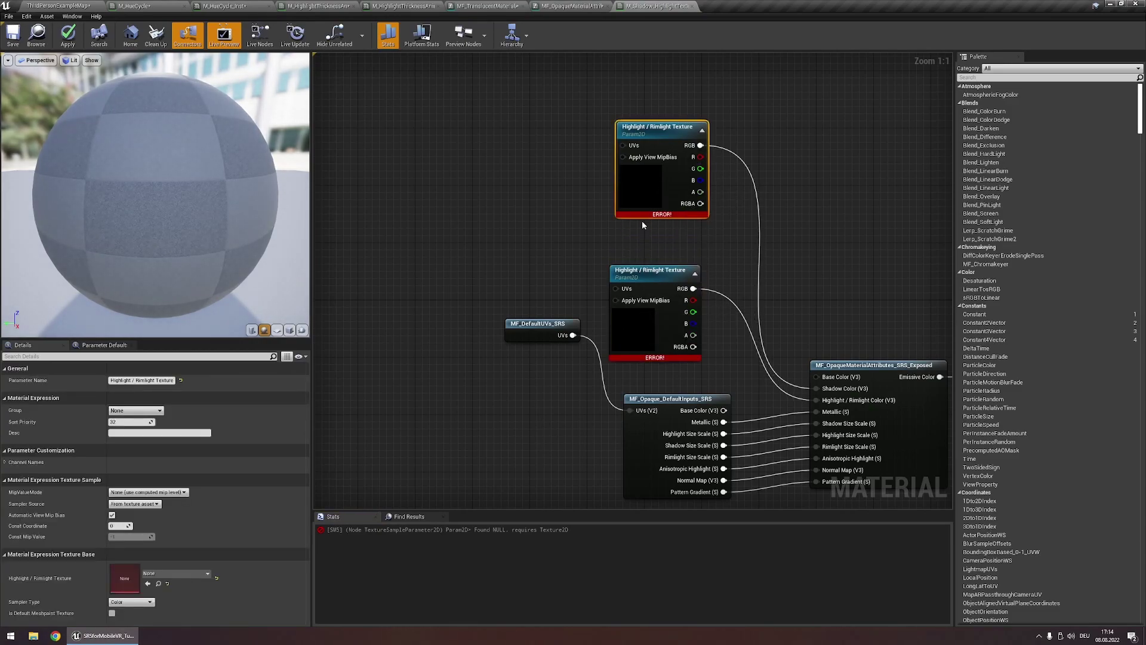
{"action": "mouse_move", "coordinate": [642, 221]}
{"action": "left_mouse_down"}
{"action": "mouse_move", "coordinate": [642, 234]}
{"action": "mouse_move", "coordinate": [630, 231]}
{"action": "left_mouse_up"}
{"action": "left_click", "coordinate": [621, 317]}
{"action": "left_click", "coordinate": [566, 220]}
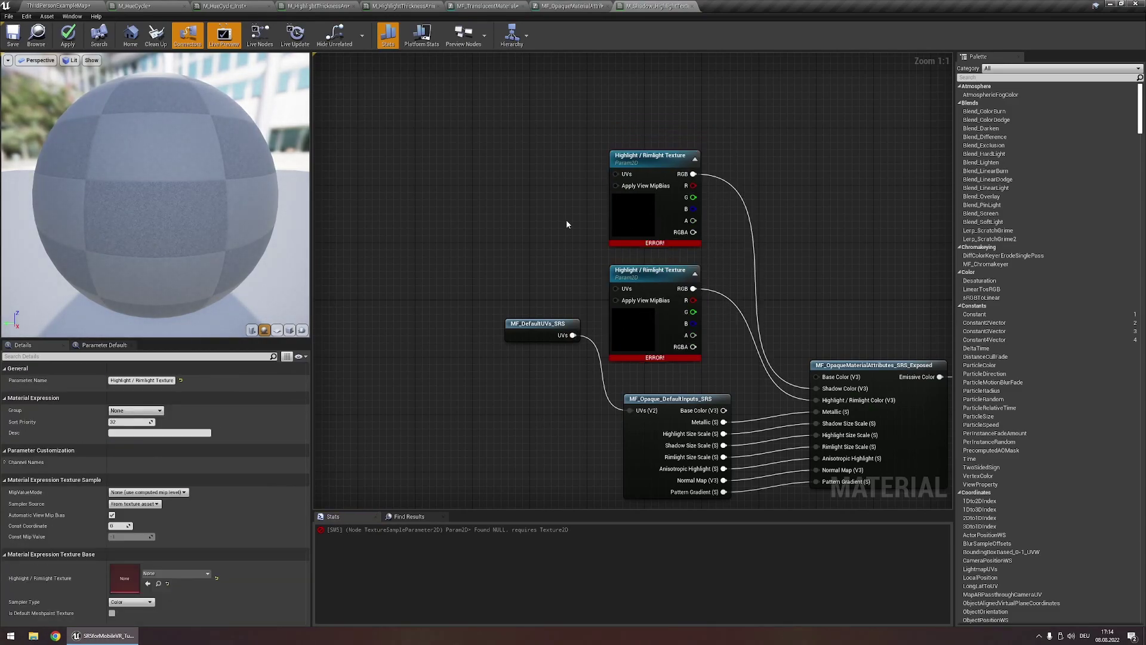
{"action": "left_click", "coordinate": [646, 241]}
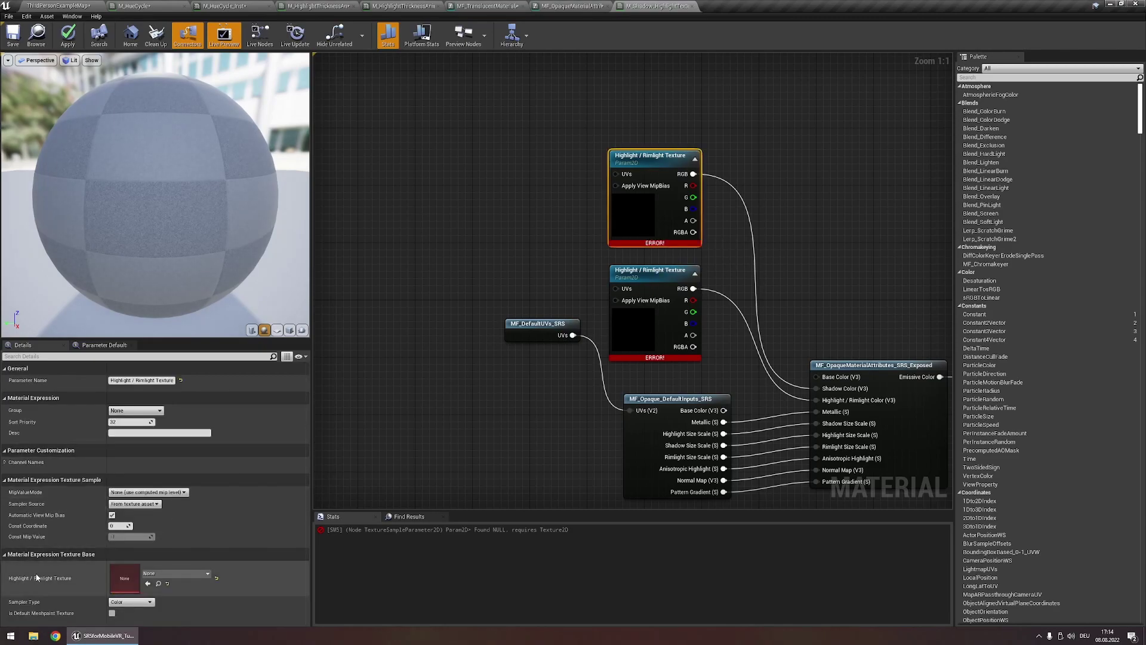
{"action": "left_click", "coordinate": [197, 574]}
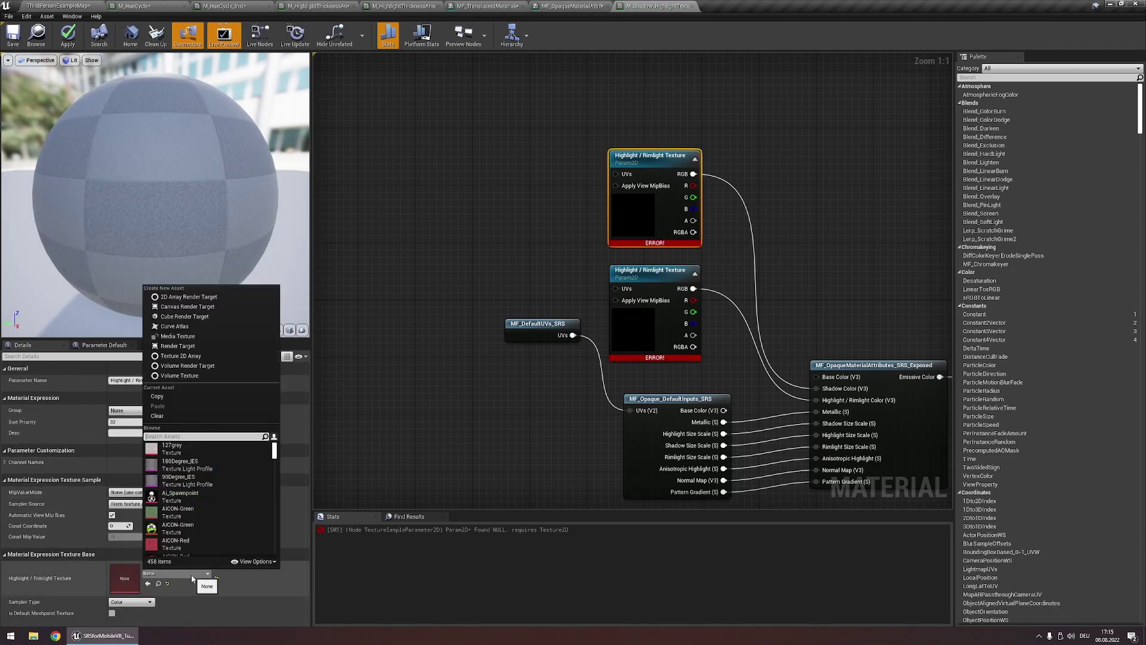
{"action": "left_click", "coordinate": [527, 314]}
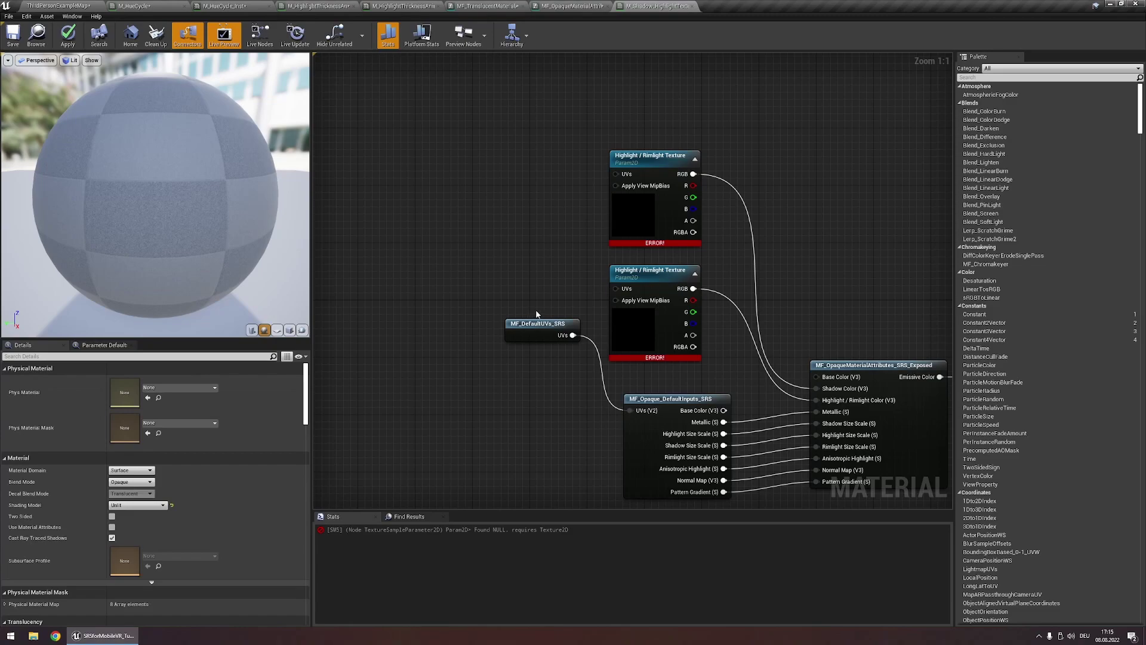
- Rename the upper texture parameter feeding Shadow Color to "Shadow Texture"
{"action": "right_click_drag", "start_coordinate": [536, 314], "coordinate": [476, 295]}
{"action": "left_click", "coordinate": [568, 184]}
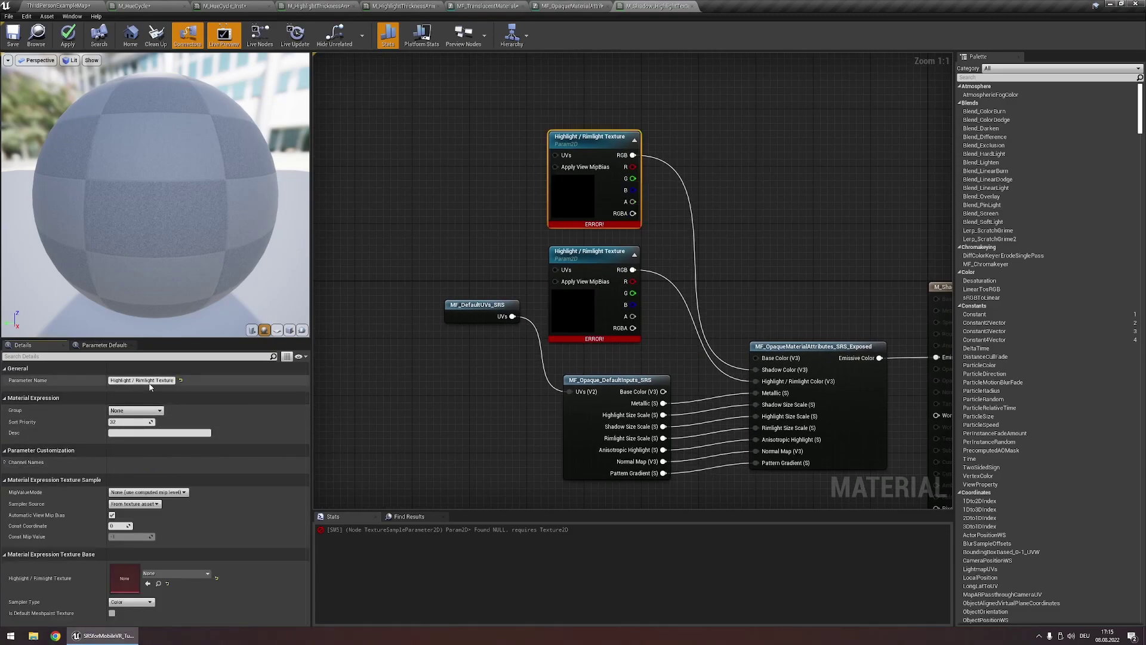
{"action": "left_click_drag", "start_coordinate": [149, 382], "coordinate": [40, 395]}
{"action": "type", "text": "SHadow"}
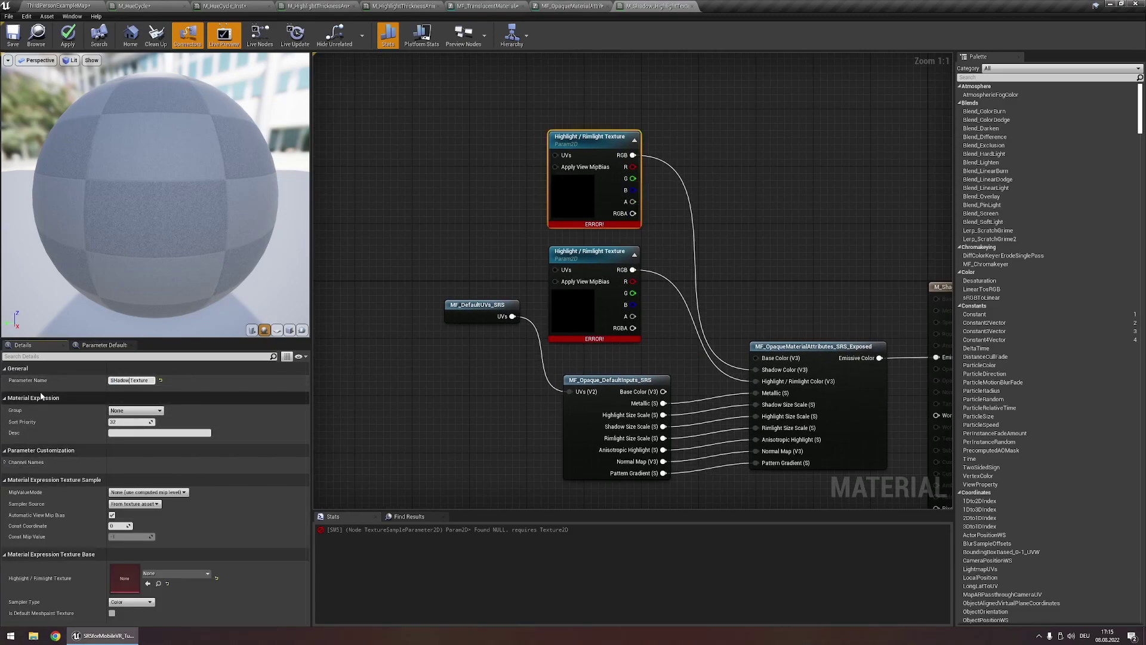
{"action": "key", "text": "Left"}
{"action": "key", "text": "BackSpace"}
{"action": "type", "text": "h"}
{"action": "key", "text": "Return"}
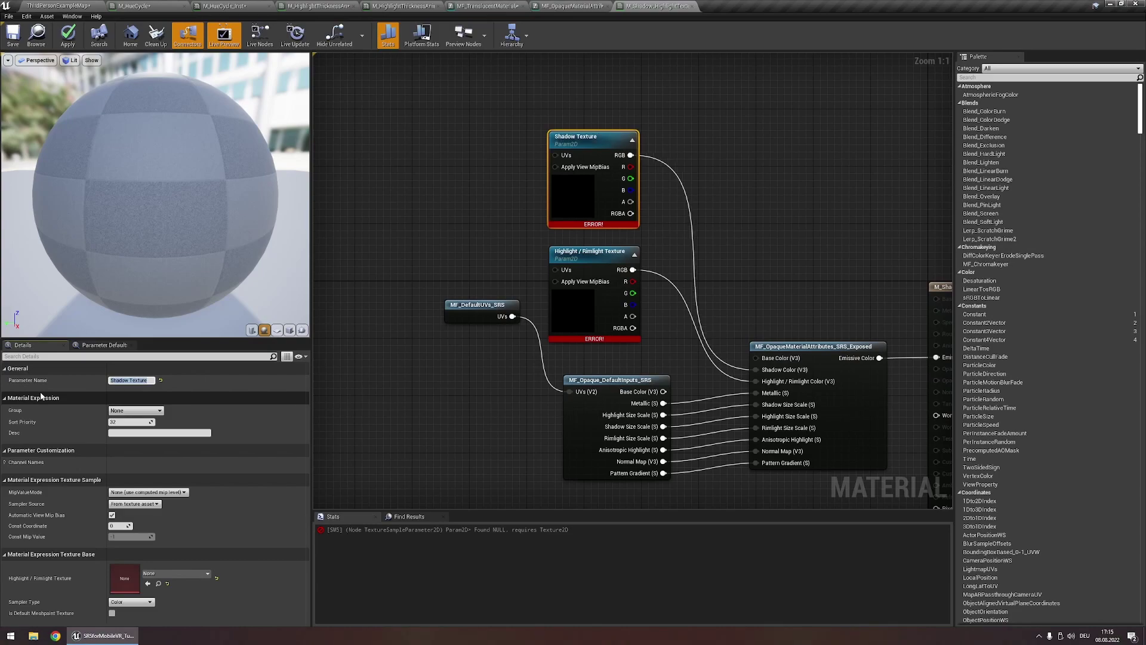
- Assign the DefaultDiffuse texture to the Shadow Texture parameter
{"action": "left_click", "coordinate": [447, 259]}
{"action": "left_click", "coordinate": [591, 225]}
{"action": "left_click", "coordinate": [176, 574]}
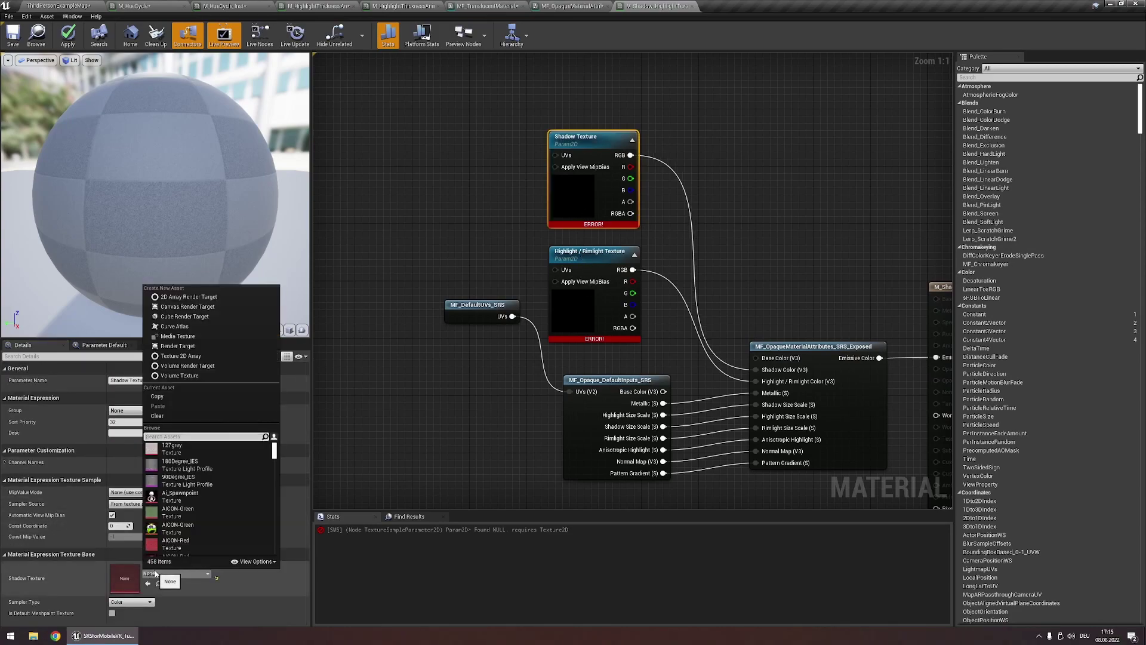
{"action": "type", "text": "default"}
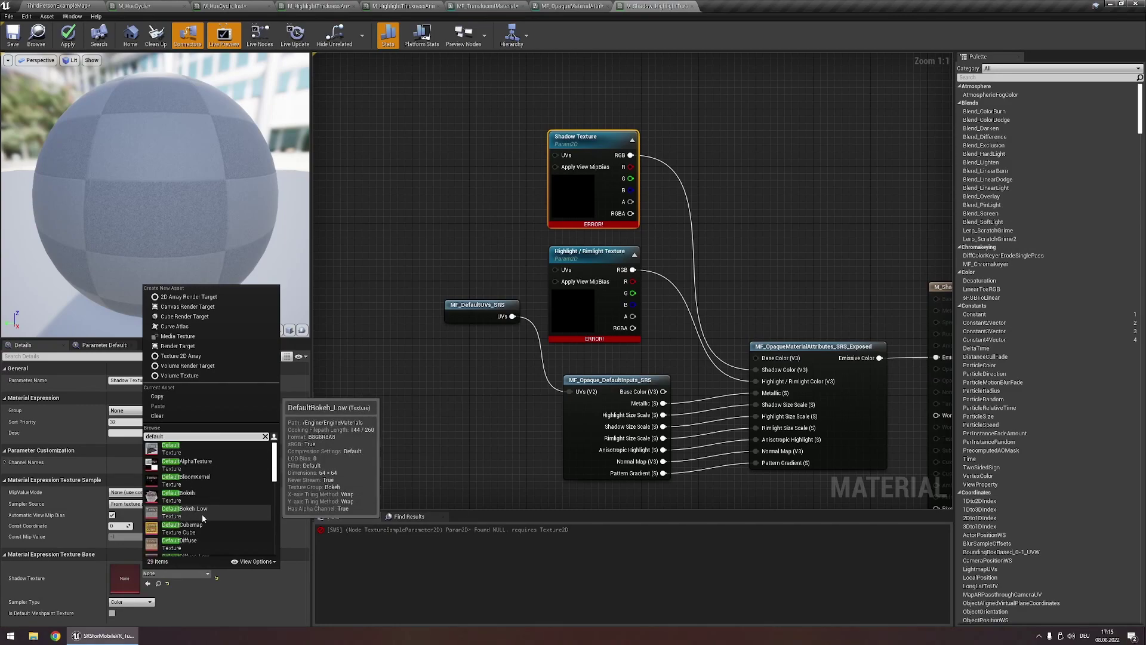
{"action": "scroll", "coordinate": [203, 515], "scroll_direction": "down", "scroll_amount": 2}
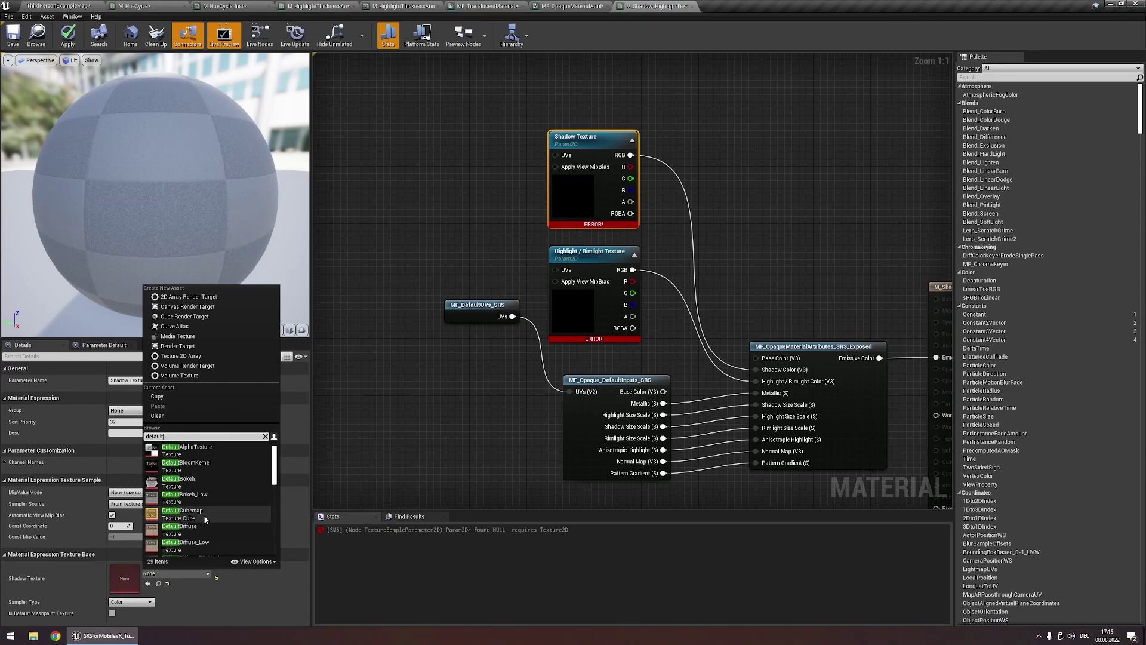
{"action": "left_click", "coordinate": [203, 514]}
{"action": "left_click", "coordinate": [508, 246]}
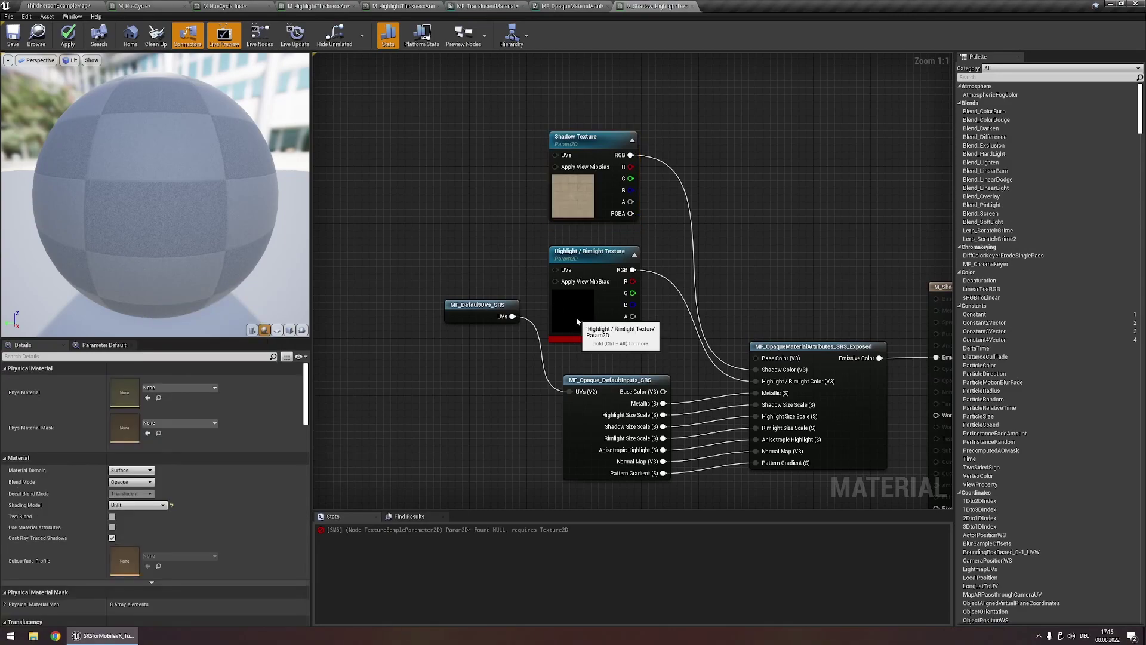
- Assign the DefaultDiffuse texture to the Highlight / Rimlight Texture parameter
{"action": "left_click", "coordinate": [573, 310]}
{"action": "left_click", "coordinate": [176, 574]}
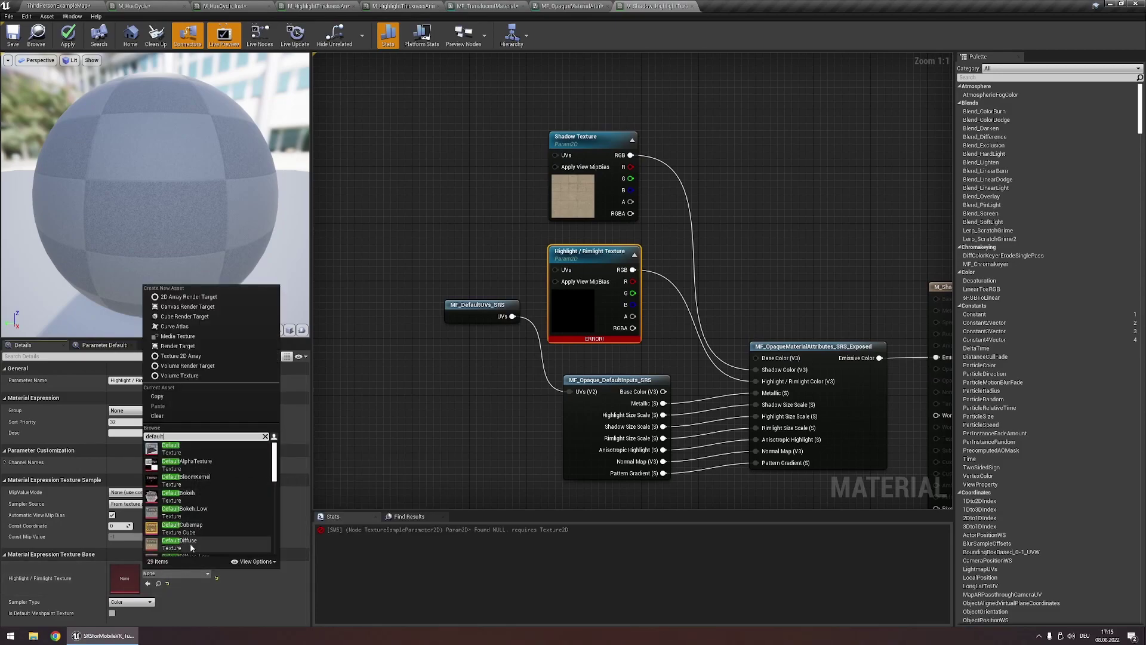
{"action": "left_click", "coordinate": [191, 545]}
{"action": "left_click", "coordinate": [520, 240]}
- Connect the UVs output of MF_DefaultUVs_SRS to the UVs inputs of the Highlight / Rimlight Texture and Shadow Texture nodes
{"action": "left_click_drag", "start_coordinate": [459, 318], "coordinate": [555, 270]}
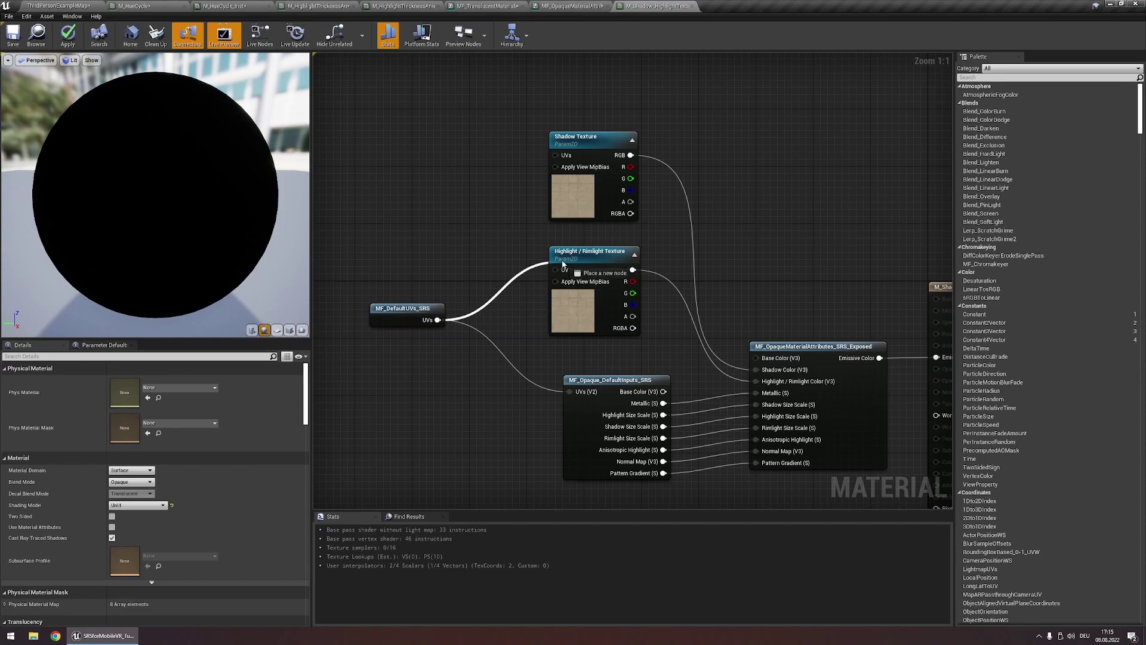
{"action": "left_click_drag", "start_coordinate": [438, 320], "coordinate": [555, 155]}
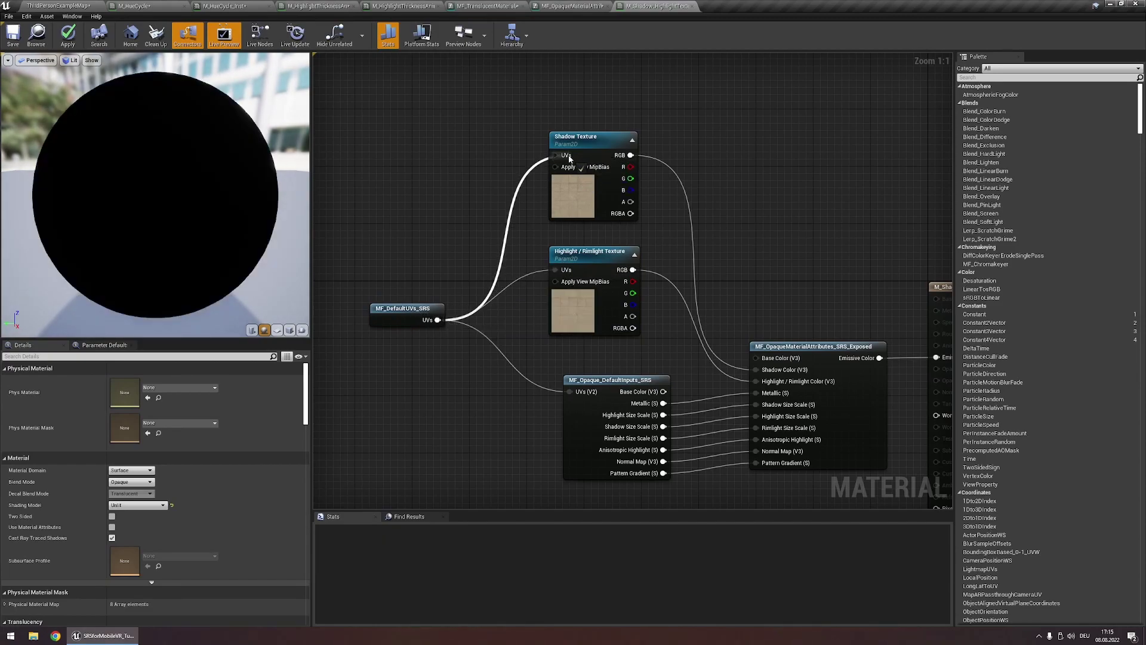
{"action": "right_click_drag", "start_coordinate": [448, 277], "coordinate": [373, 301]}
{"action": "right_click_drag", "start_coordinate": [607, 222], "coordinate": [598, 272]}
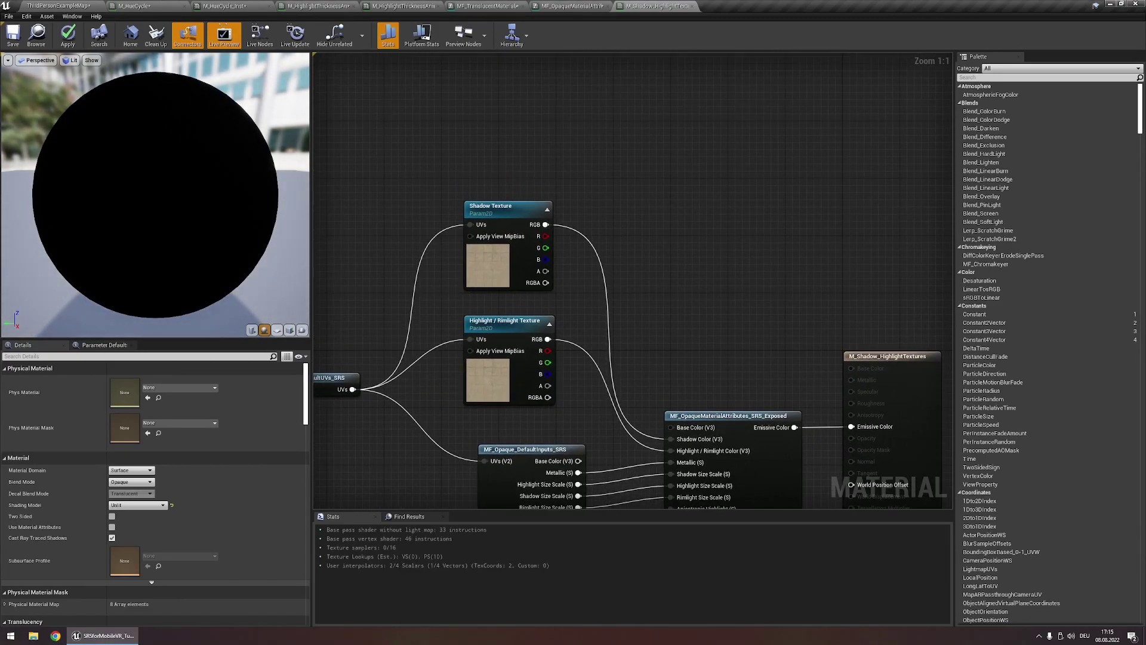
- Duplicate the Shadow Texture node into the empty space above the existing texture nodes
{"action": "right_click_drag", "start_coordinate": [551, 193], "coordinate": [532, 327]}
{"action": "left_click", "coordinate": [514, 287]}
{"action": "key", "text": "ctrl+c"}
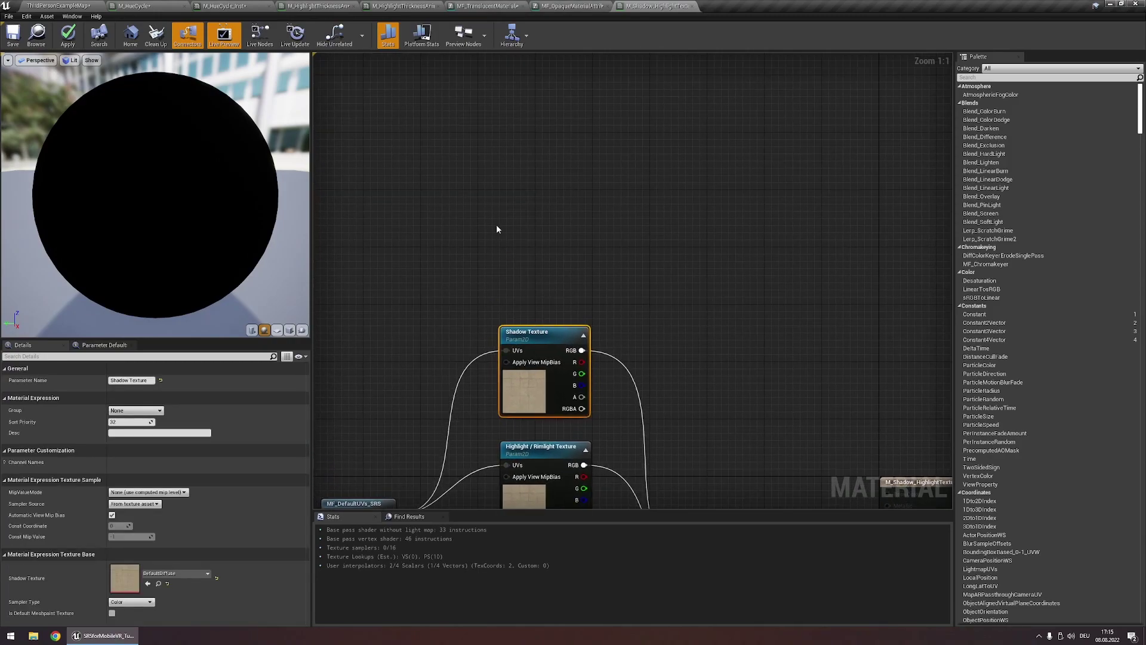
{"action": "left_click", "coordinate": [497, 226]}
{"action": "key", "text": "ctrl+v"}
- Connect the duplicated texture's RGB to Base Color on the exposed function and MF_DefaultUVs_SRS to its UVs input
{"action": "right_click_drag", "start_coordinate": [499, 225], "coordinate": [459, 131]}
{"action": "left_click_drag", "start_coordinate": [540, 154], "coordinate": [679, 458]}
{"action": "left_click", "coordinate": [634, 335]}
{"action": "right_click_drag", "start_coordinate": [634, 335], "coordinate": [794, 327]}
{"action": "left_click_drag", "start_coordinate": [507, 410], "coordinate": [624, 145]}
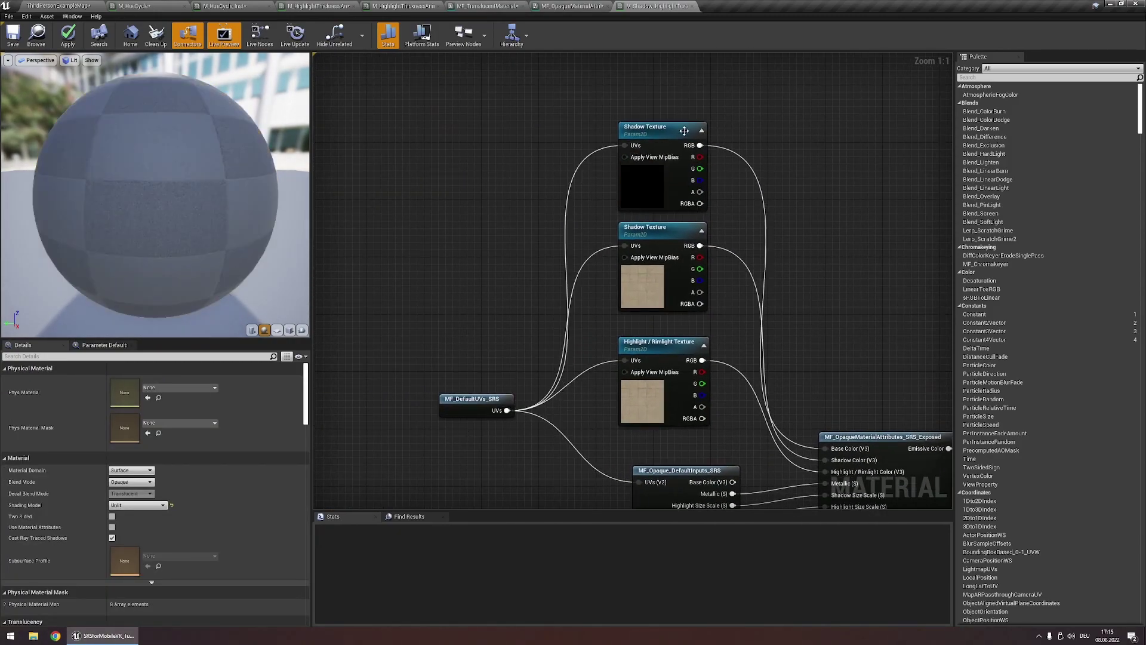
- Rename the duplicated texture parameter to "Base Color"
{"action": "left_click", "coordinate": [645, 129]}
{"action": "double_click", "coordinate": [124, 380]}
{"action": "type", "text": "Base"}
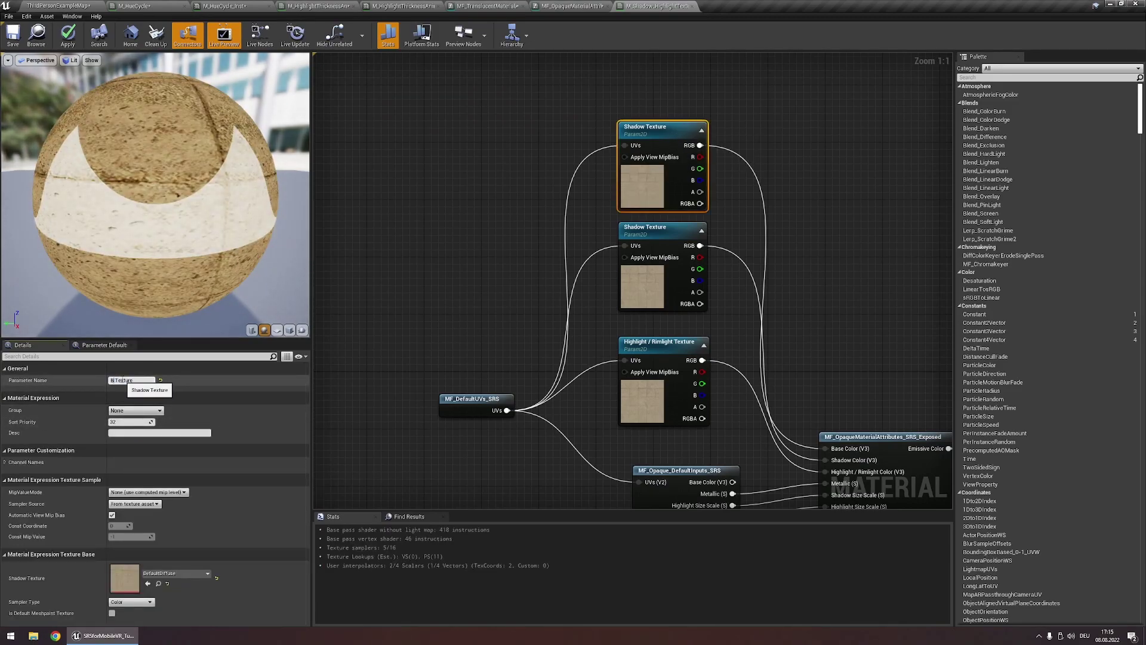
{"action": "key", "text": "Delete"}
{"action": "key", "text": "Delete"}
{"action": "key", "text": "Delete"}
{"action": "key", "text": "Delete"}
{"action": "key", "text": "Delete"}
{"action": "type", "text": "Color"}
{"action": "key", "text": "Return"}
{"action": "left_click", "coordinate": [486, 268]}
- Apply the changes to M_Shadow_HighlightTextures
{"action": "right_click_drag", "start_coordinate": [486, 269], "coordinate": [467, 250]}
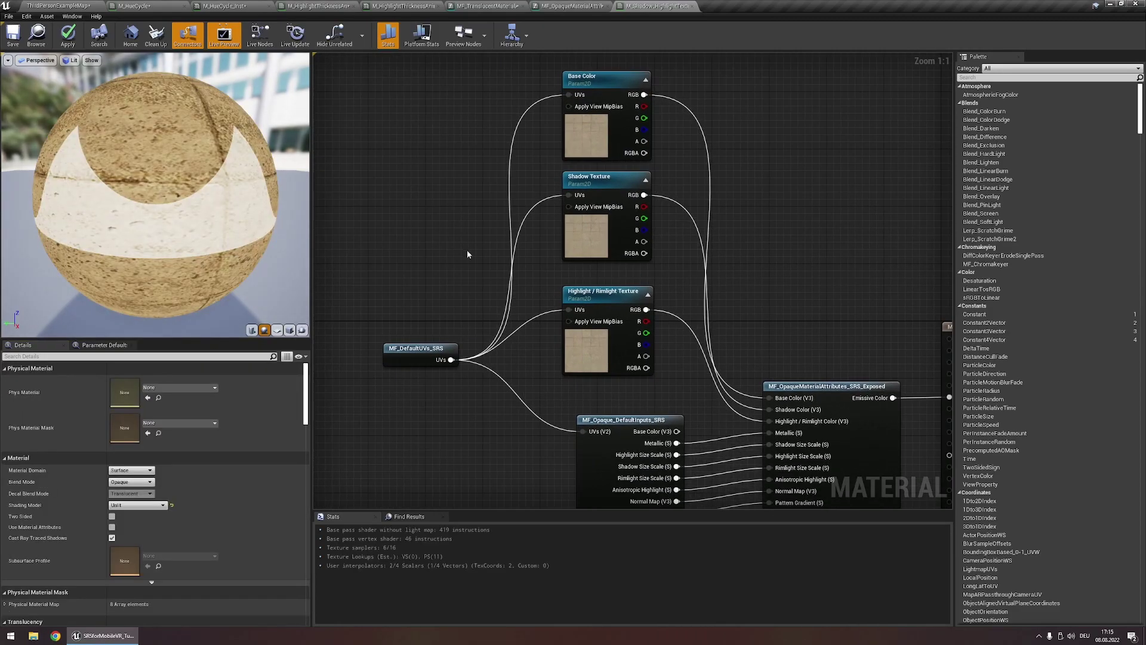
{"action": "scroll", "coordinate": [467, 250], "scroll_direction": "down", "scroll_amount": 1}
{"action": "scroll", "coordinate": [418, 220], "scroll_direction": "down", "scroll_amount": 1}
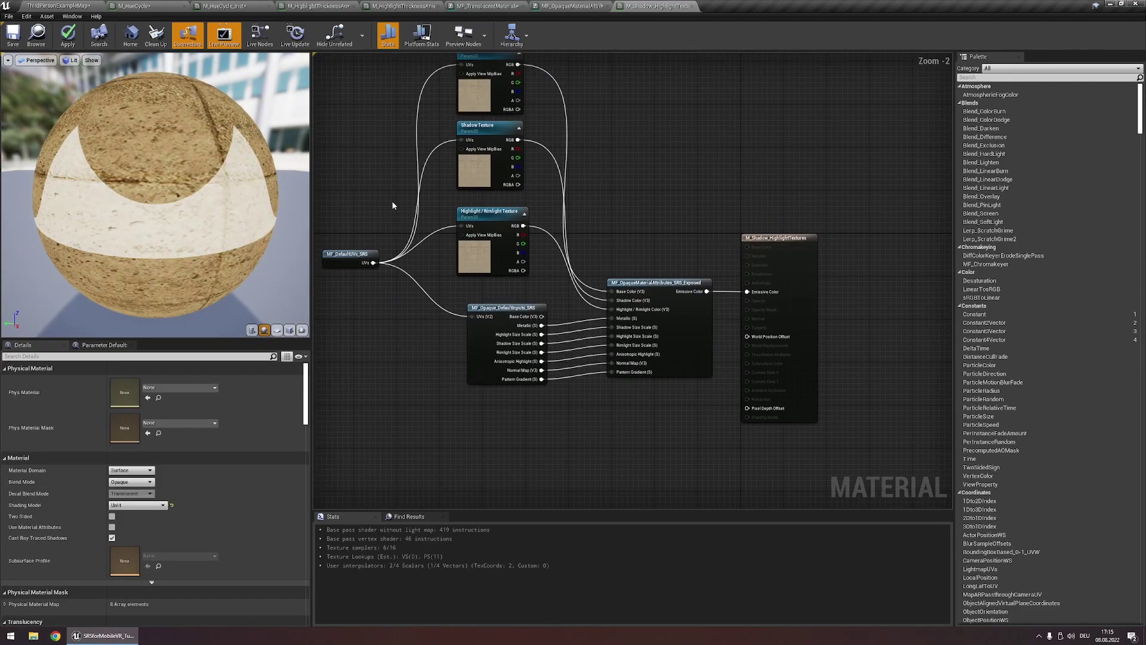
{"action": "left_click", "coordinate": [76, 40]}
- Create a material instance of M_Shadow_HighlightTextures in the Tutorial3-Materials folder, keeping the default name, and open it
{"action": "left_click", "coordinate": [57, 4]}
{"action": "left_click", "coordinate": [430, 445]}
{"action": "right_click", "coordinate": [433, 460]}
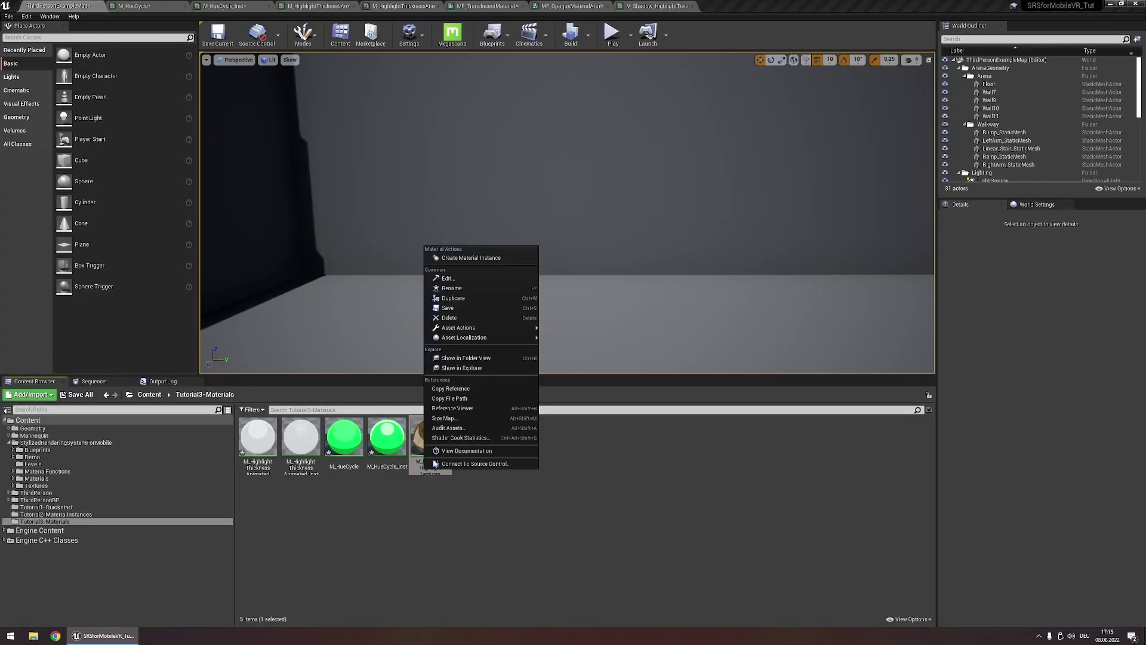
{"action": "left_click", "coordinate": [453, 258]}
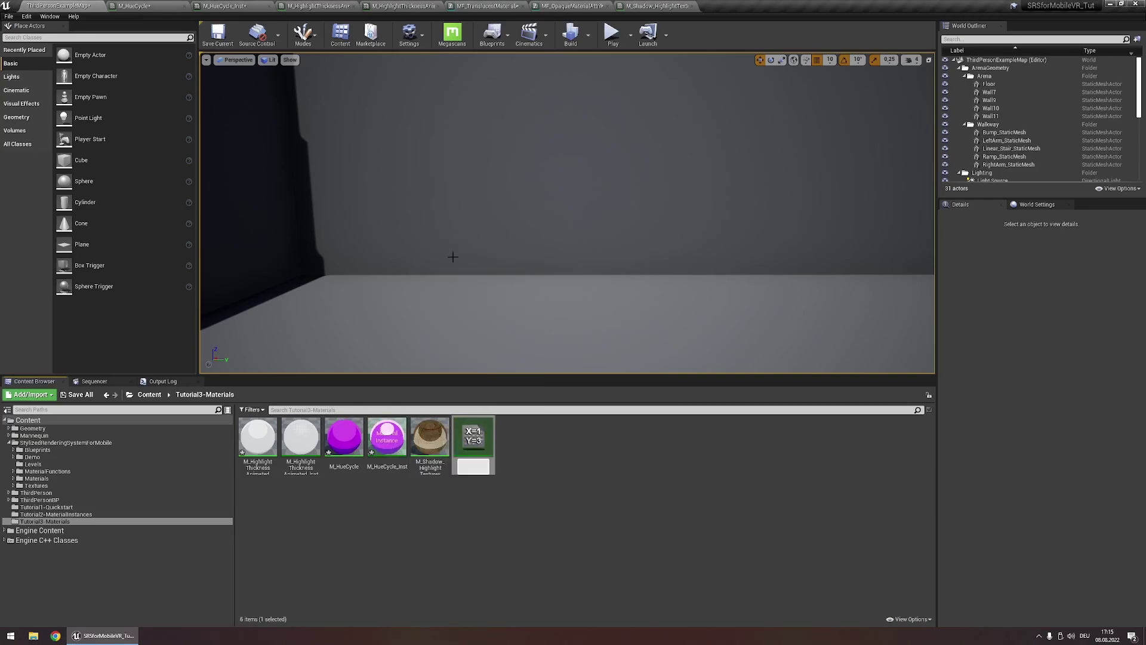
{"action": "key", "text": "Return"}
{"action": "double_click", "coordinate": [474, 439]}
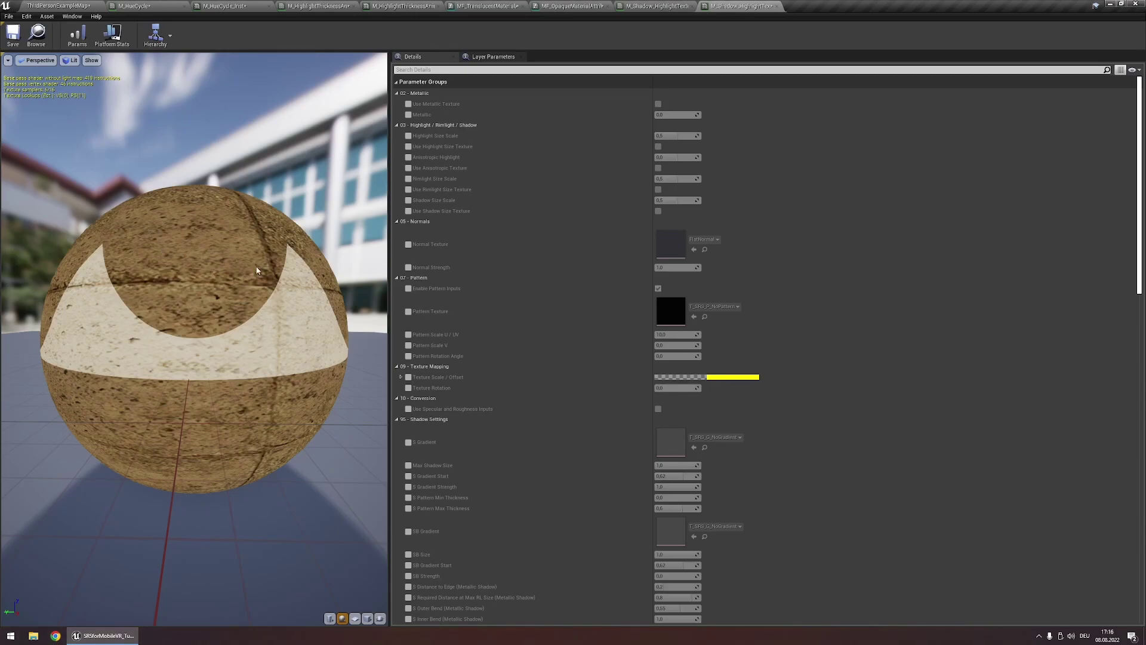
- Override and enable Use Overwrite Shading (Highlight/Rimlight) and Use Overwrite Shading (Shadow) in the instance's Miscellaneous parameters
{"action": "scroll", "coordinate": [491, 376], "scroll_direction": "down", "scroll_amount": 15}
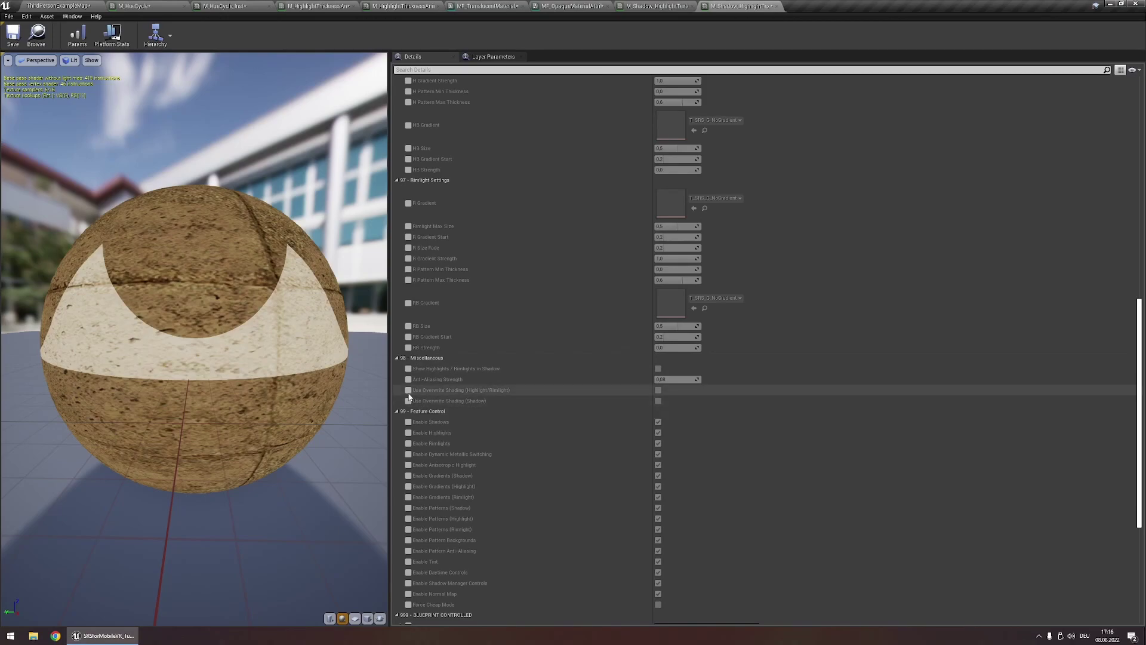
{"action": "left_click", "coordinate": [408, 390]}
{"action": "left_click", "coordinate": [408, 401]}
{"action": "left_click", "coordinate": [658, 390]}
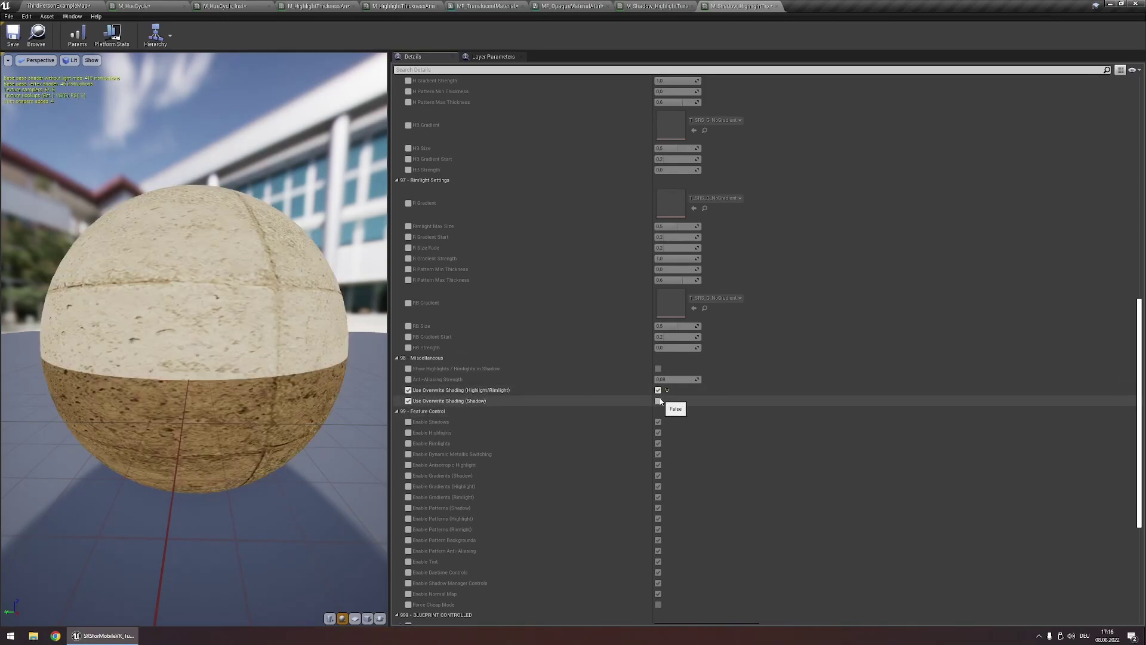
{"action": "left_click", "coordinate": [658, 401]}
{"action": "left_click_drag", "start_coordinate": [245, 299], "coordinate": [244, 327]}
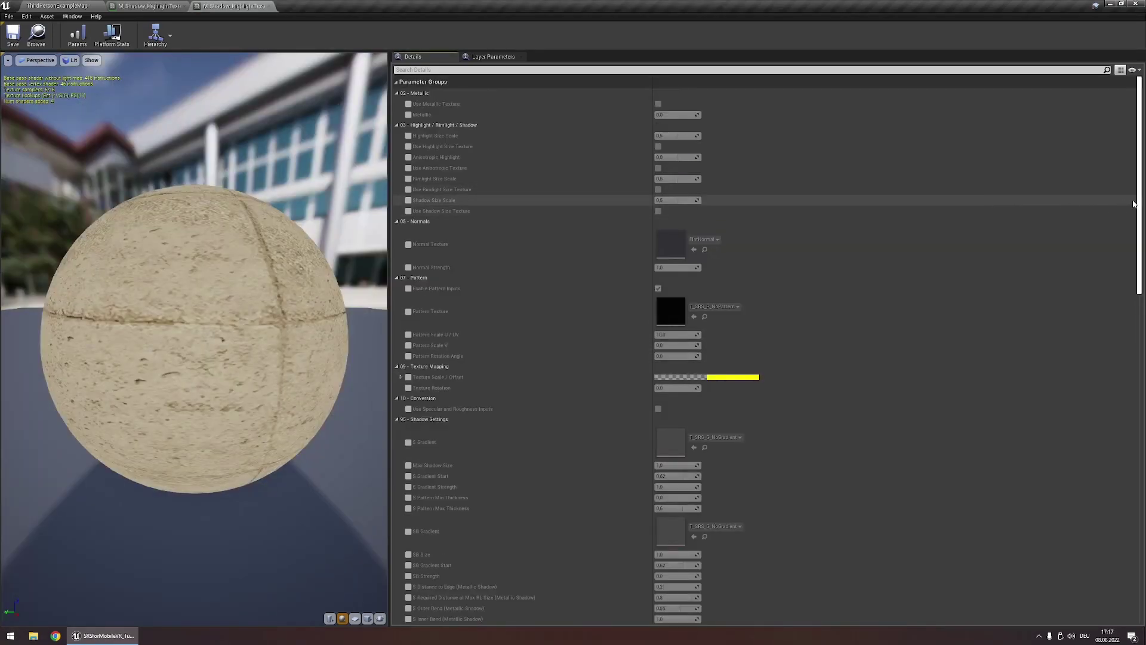
- Set the instance's Highlight / Rimlight Texture to DefaultDiffuse_TC_Masks
{"action": "left_click_drag", "start_coordinate": [1136, 206], "coordinate": [1140, 568]}
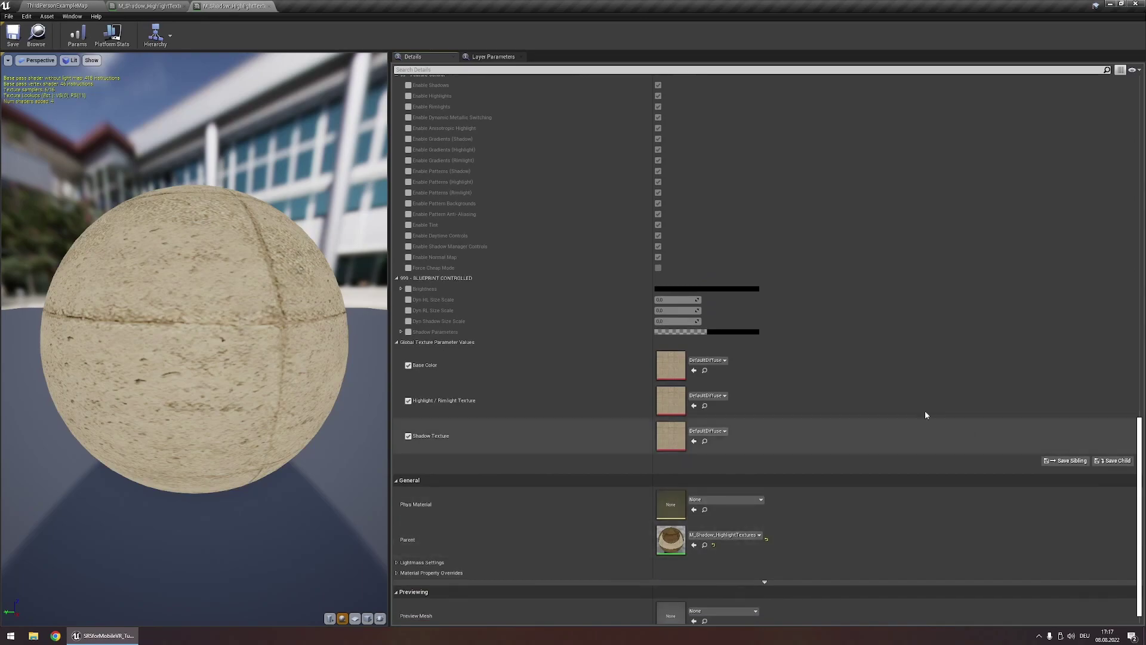
{"action": "left_click", "coordinate": [721, 362]}
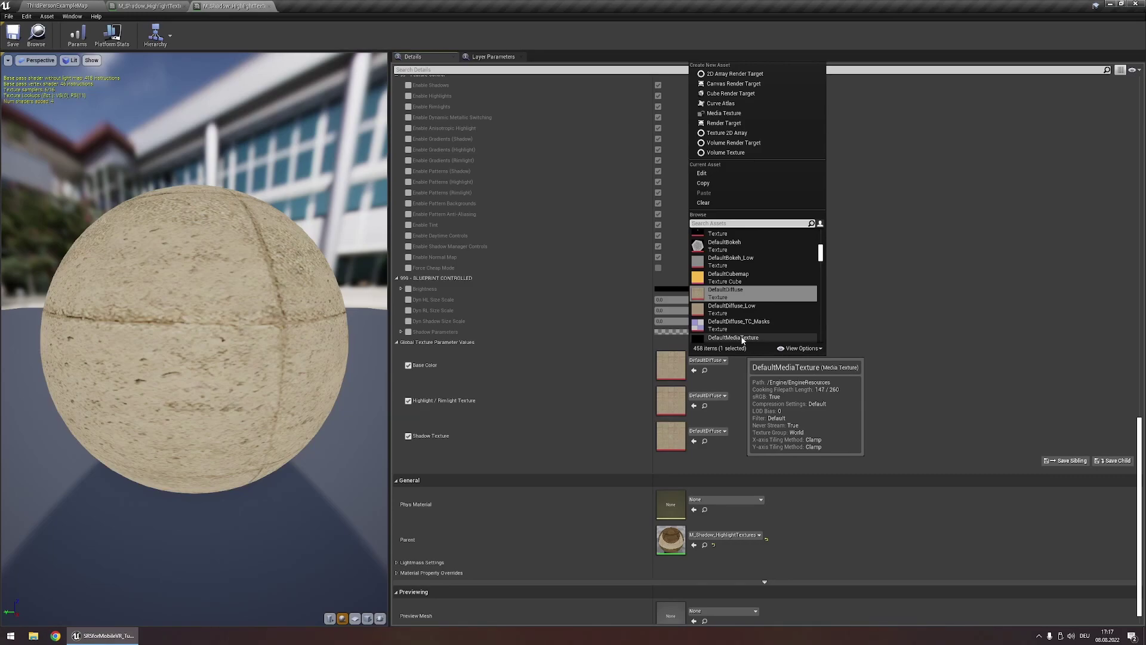
{"action": "left_click", "coordinate": [588, 376]}
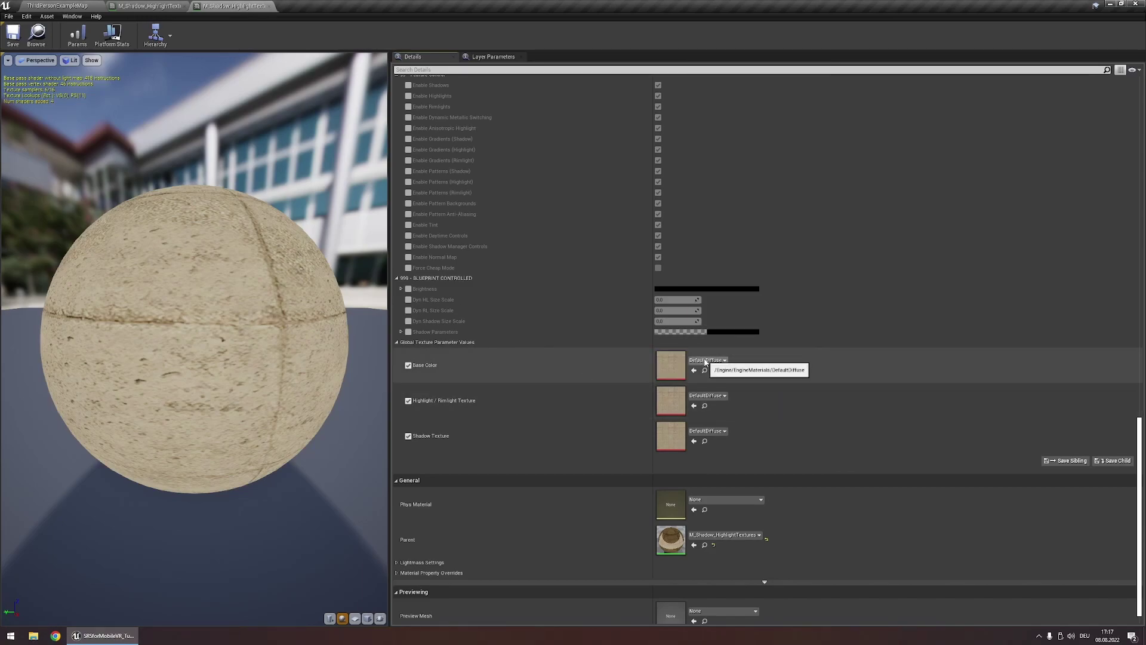
{"action": "left_click", "coordinate": [722, 397]}
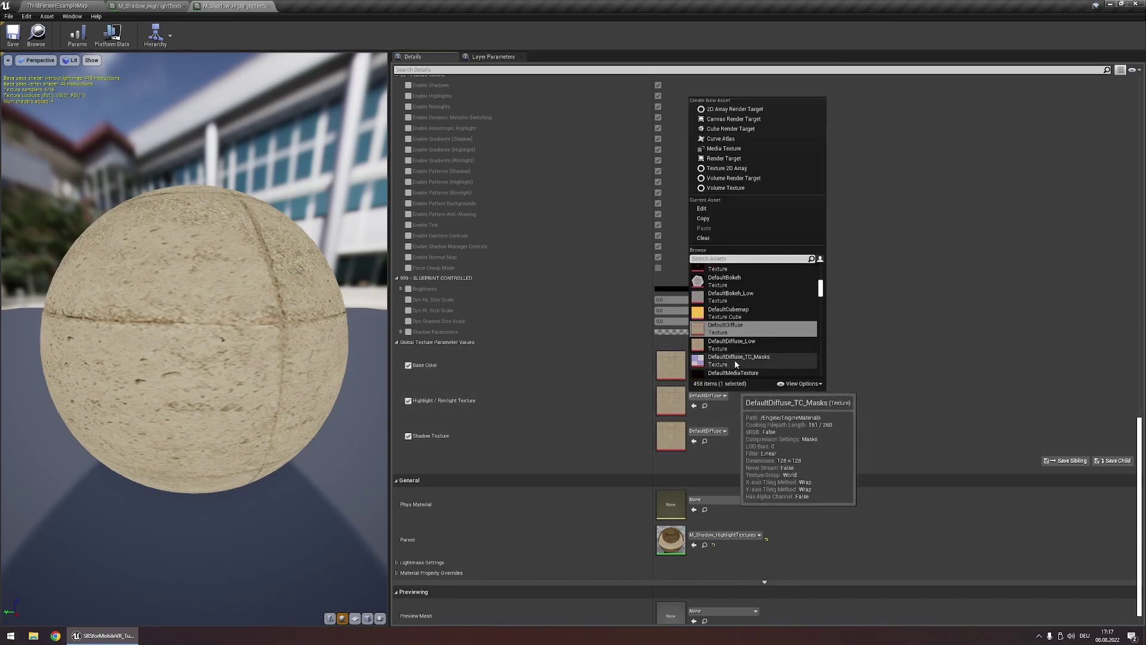
{"action": "left_click", "coordinate": [736, 360]}
{"action": "left_click_drag", "start_coordinate": [251, 364], "coordinate": [209, 400]}
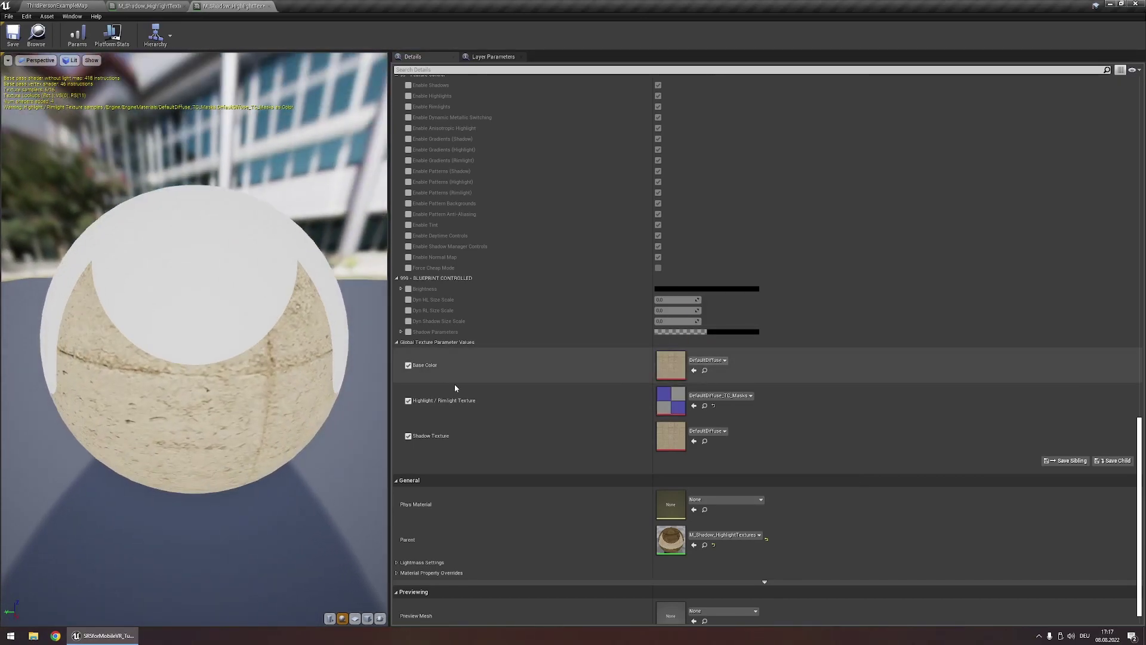
- Set the instance's Shadow Texture to DefaultWhiteGrid and inspect the result on the preview sphere from several angles
{"action": "left_click", "coordinate": [695, 432]}
{"action": "scroll", "coordinate": [717, 382], "scroll_direction": "down", "scroll_amount": 4}
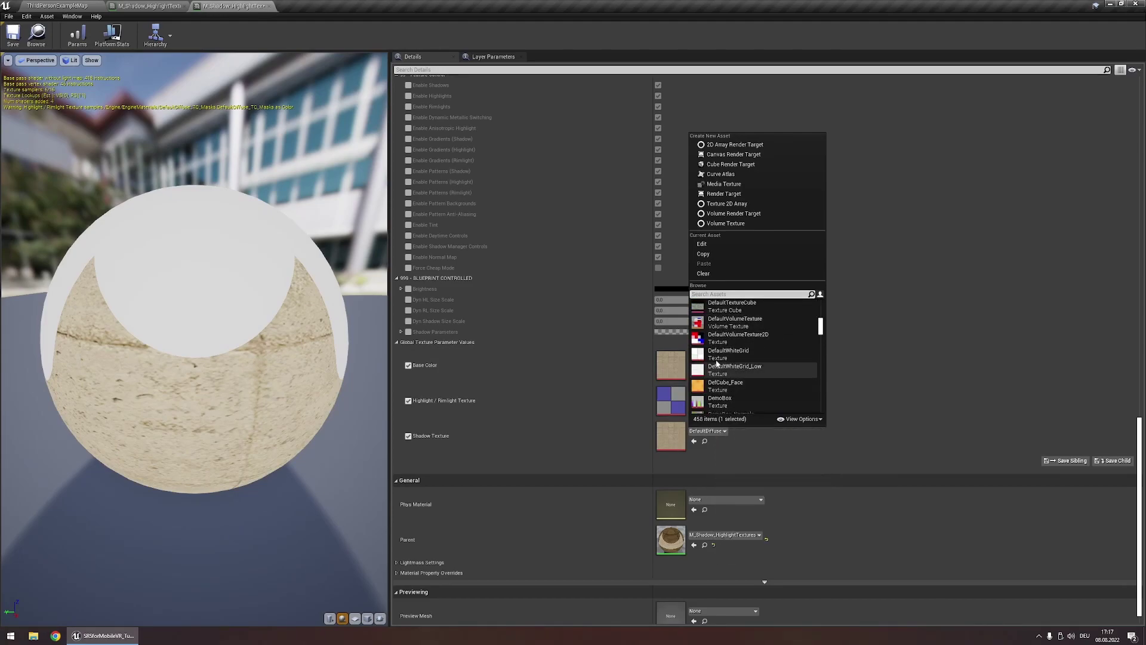
{"action": "left_click", "coordinate": [728, 395]}
{"action": "left_click", "coordinate": [711, 431]}
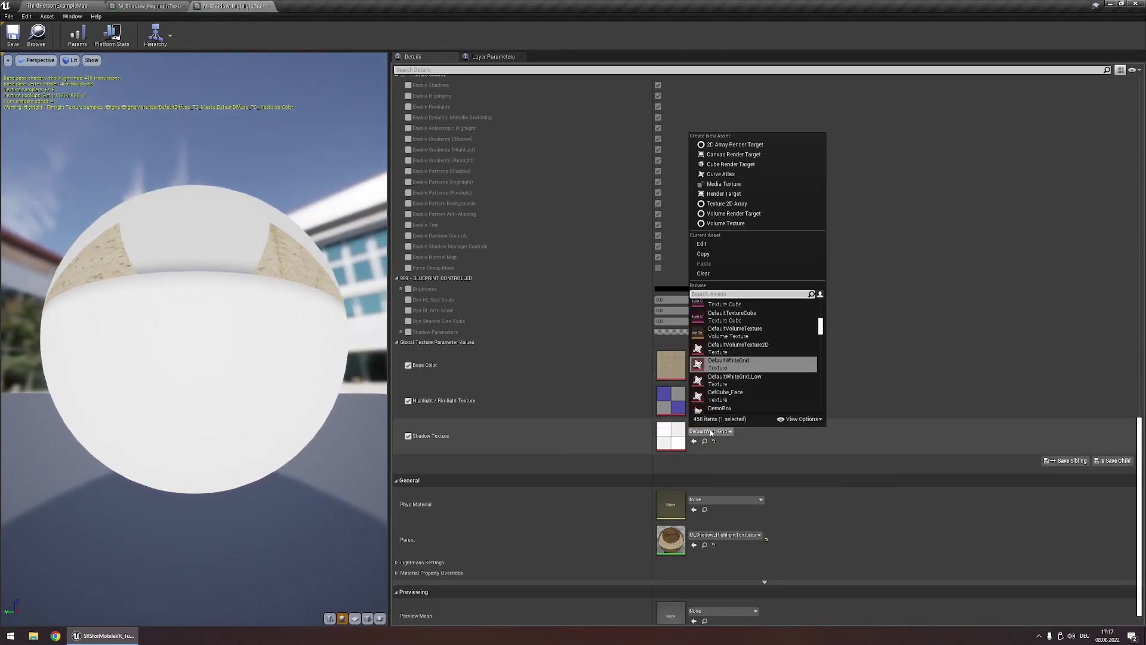
{"action": "left_click_drag", "start_coordinate": [368, 389], "coordinate": [247, 370]}
{"action": "scroll", "coordinate": [307, 379], "scroll_direction": "down", "scroll_amount": 5}
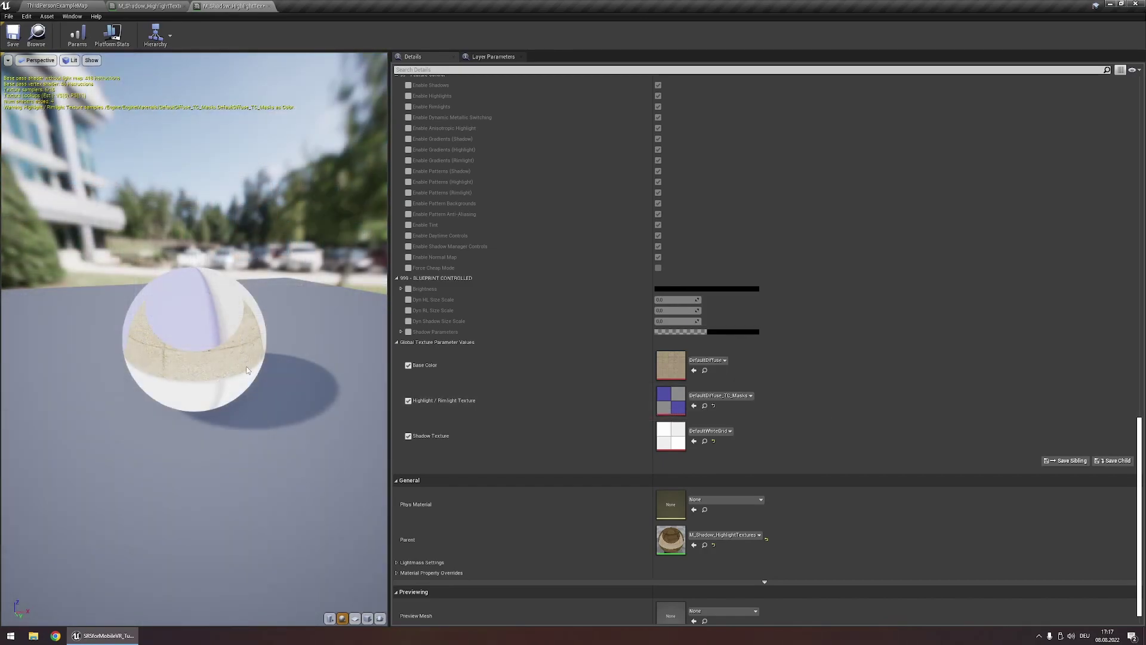
{"action": "scroll", "coordinate": [247, 370], "scroll_direction": "up", "scroll_amount": 2}
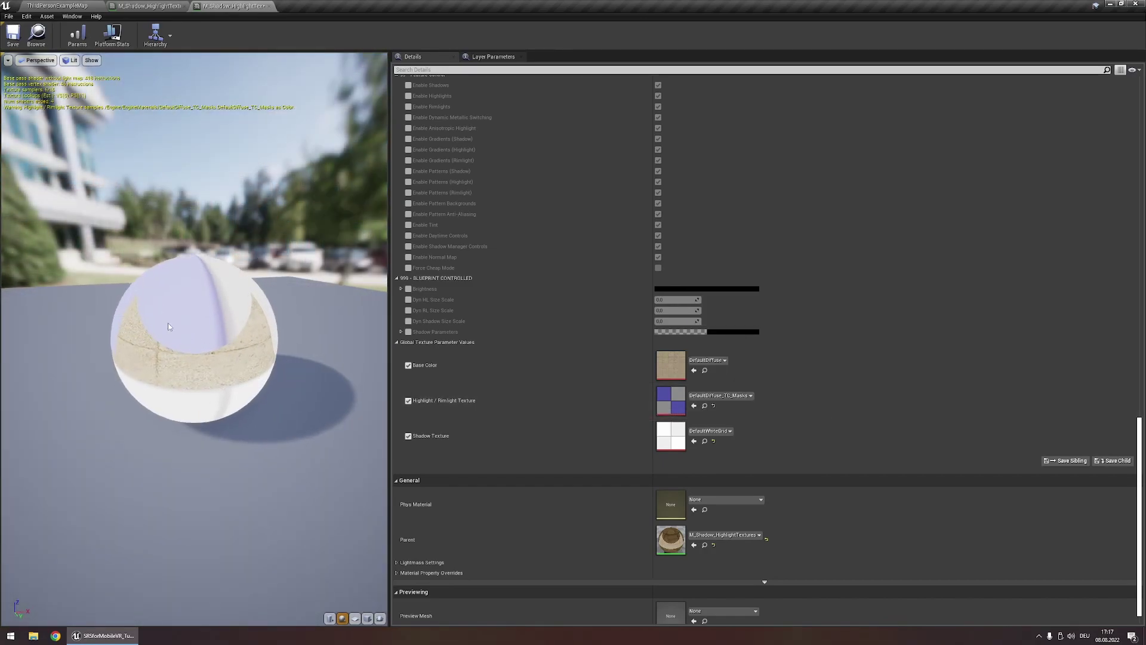
{"action": "left_click_drag", "start_coordinate": [168, 327], "coordinate": [141, 406]}
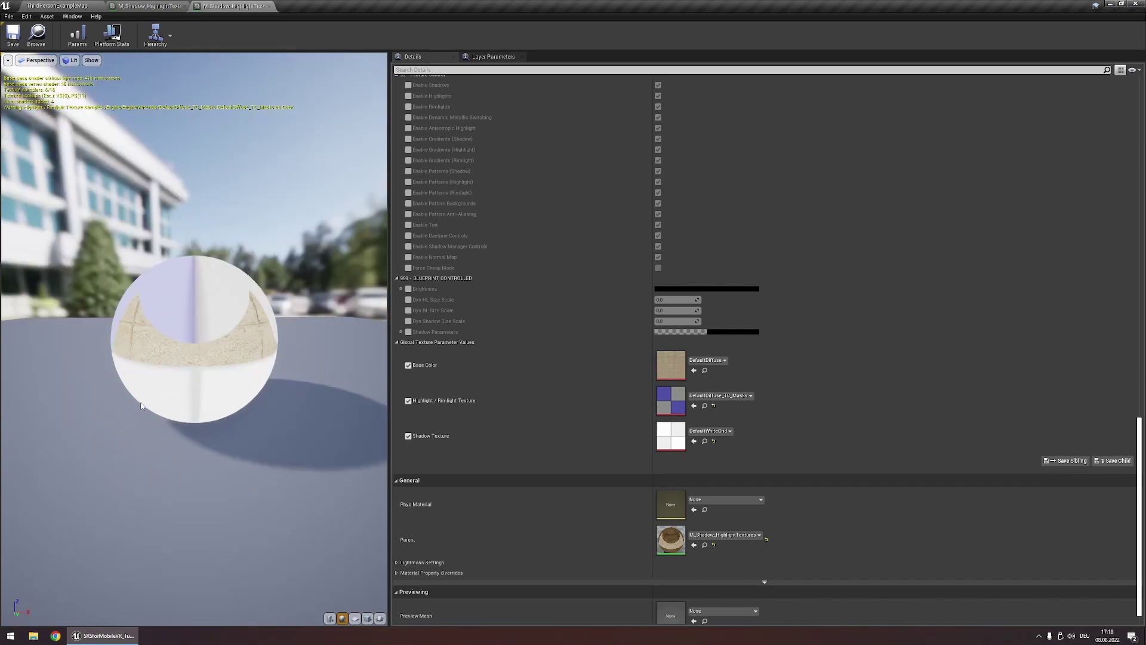